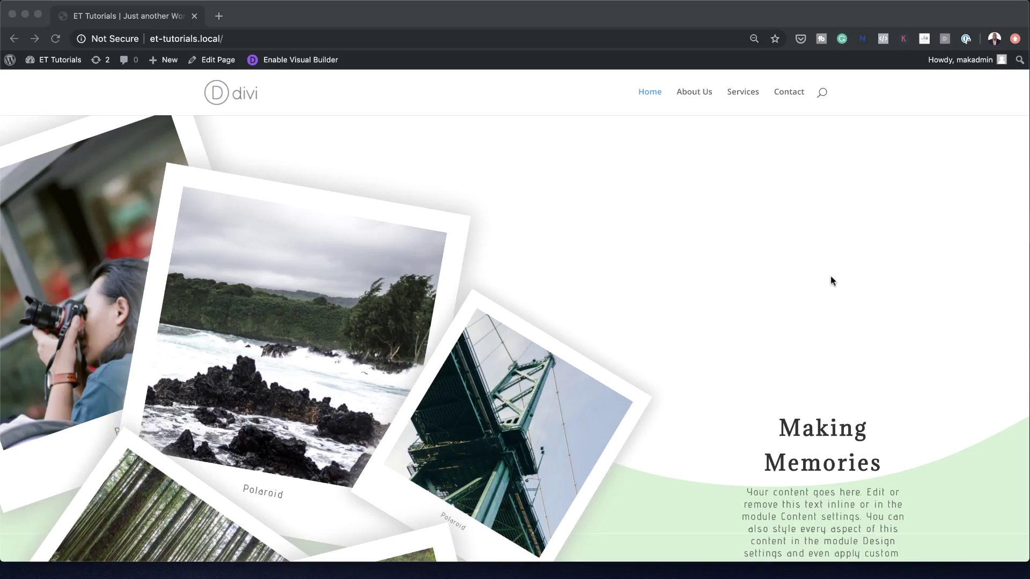
- Look over the finished home page with its overlapping polaroid images and wavy green background
scroll(832, 277, down, 3)
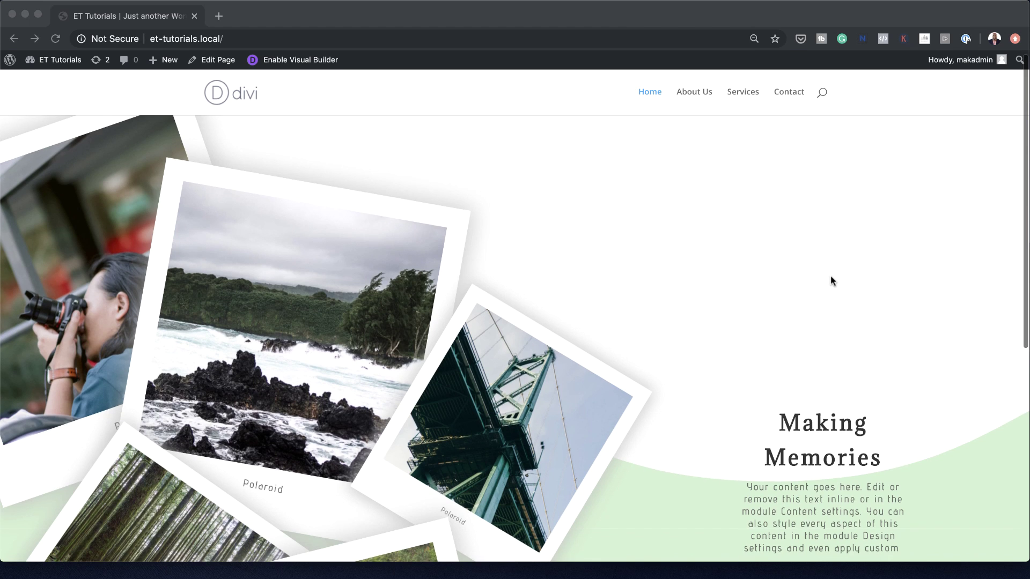
scroll(831, 275, down, 5)
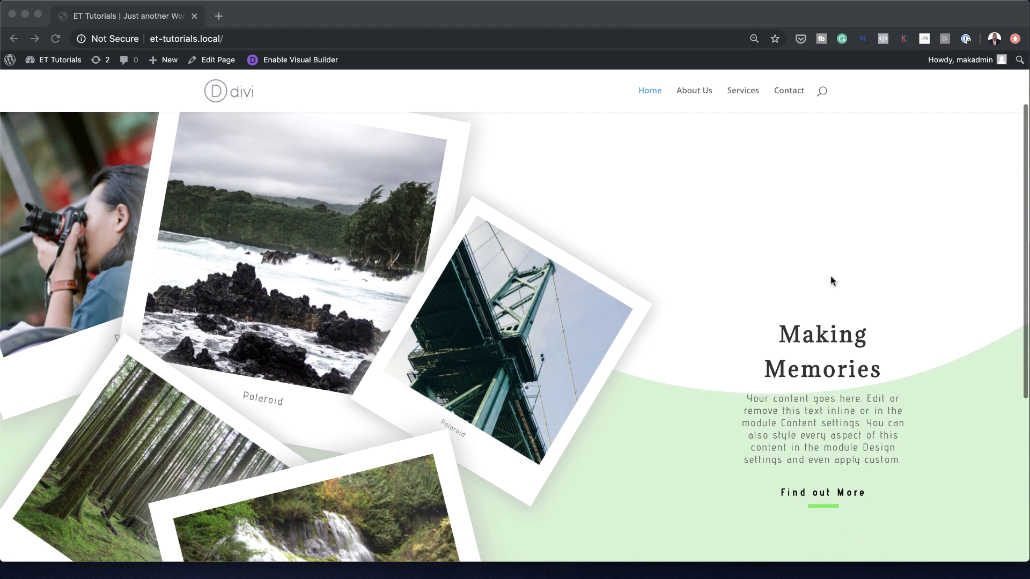
scroll(831, 277, down, 2)
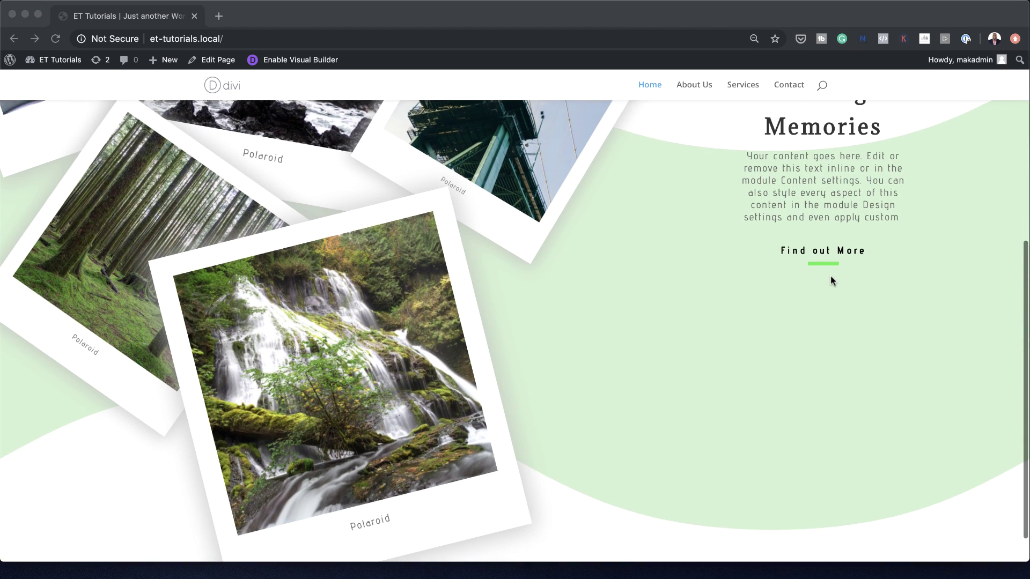
scroll(831, 277, up, 3)
scroll(830, 276, up, 5)
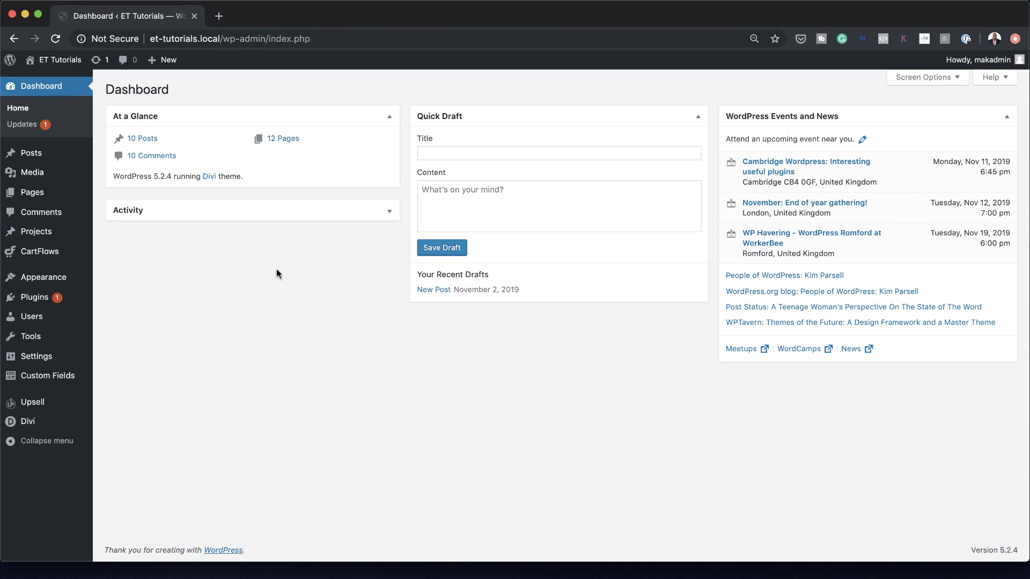
- Create a new page titled "transform" and open it in the Divi Builder
mouse_move(54, 194)
click(127, 213)
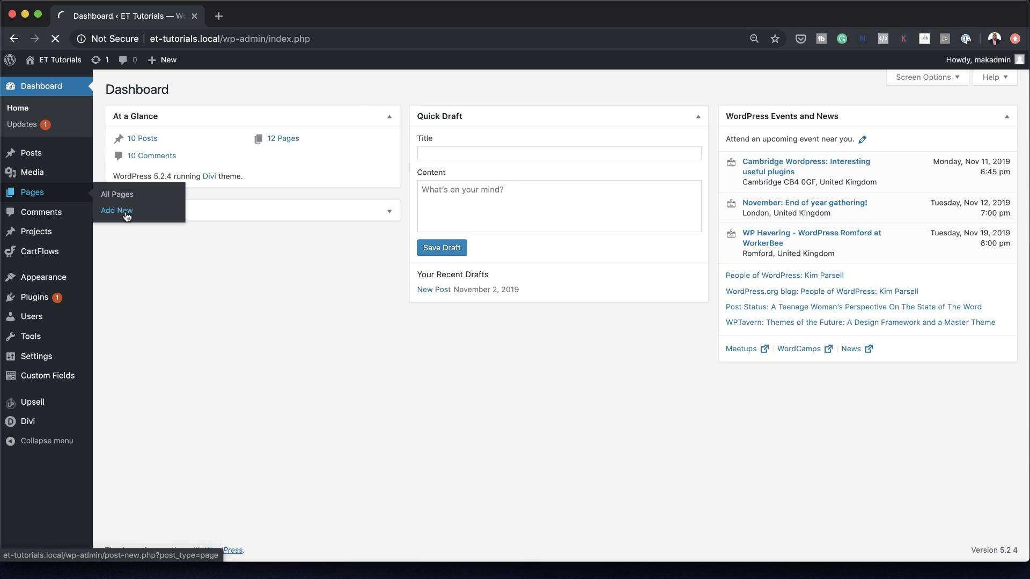
text(t)
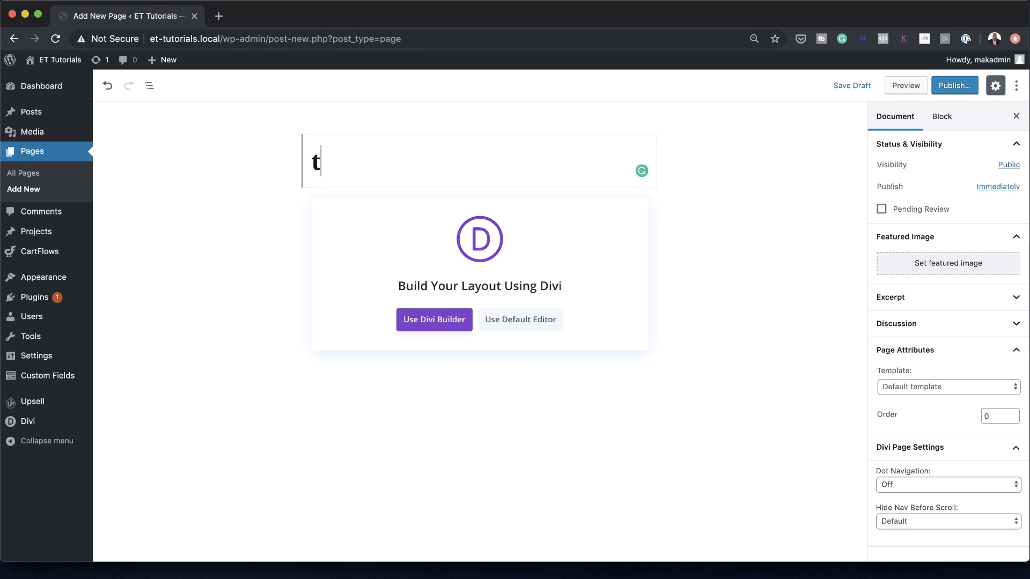
text(ransform)
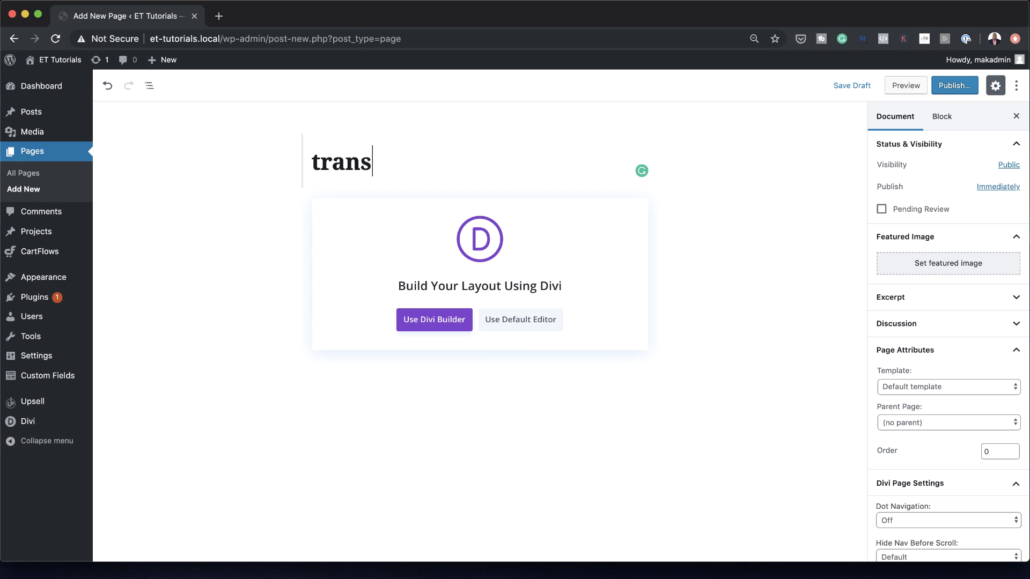
click(436, 322)
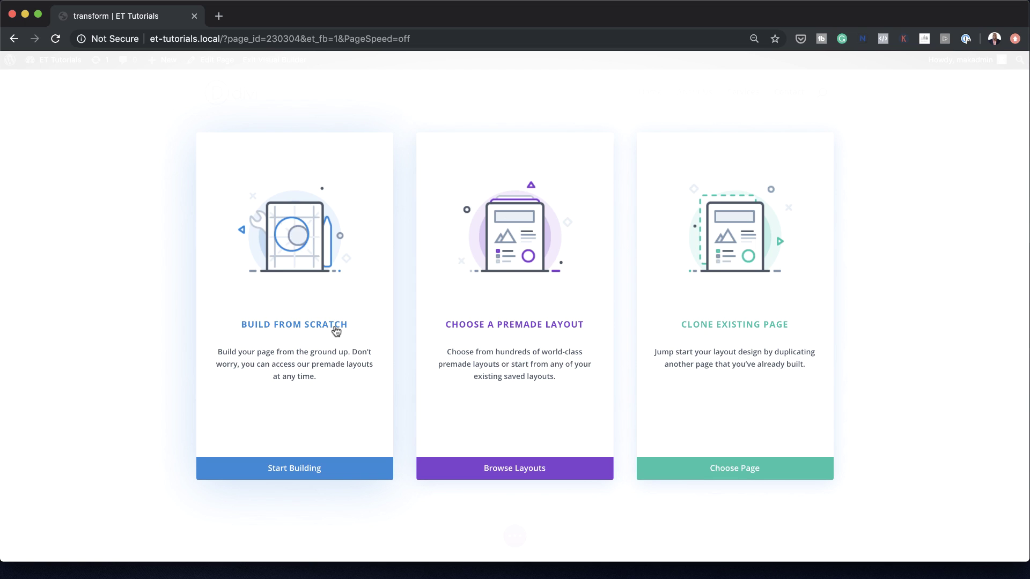
- Build the page from scratch and insert a single-column row without adding a module
click(335, 330)
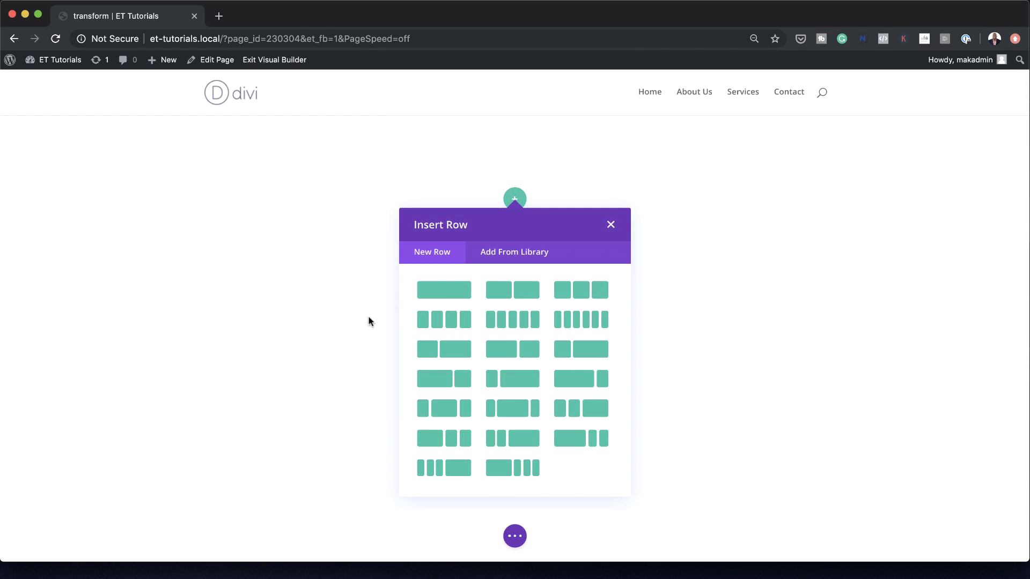
click(447, 294)
click(607, 216)
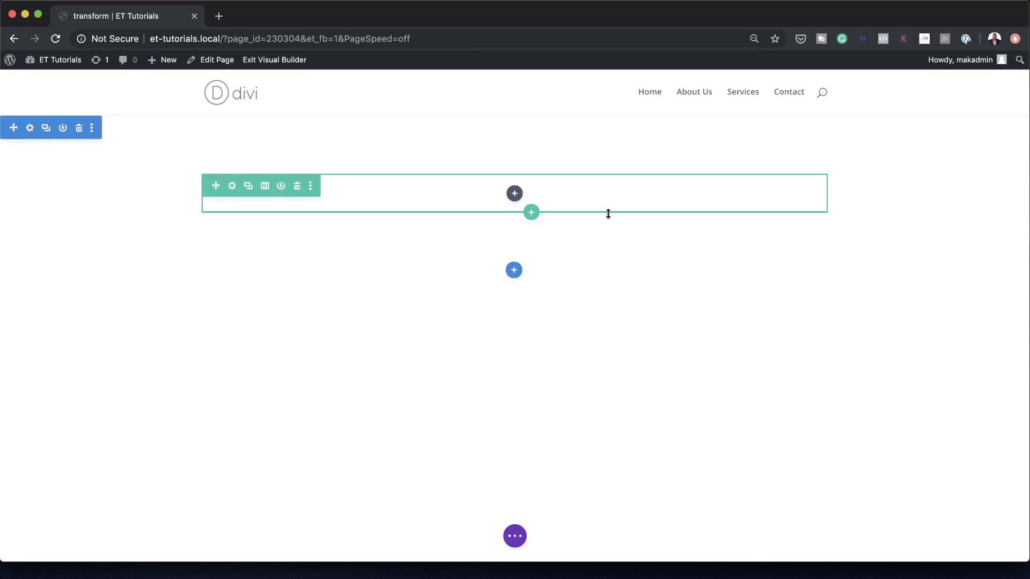
- Give the section a bottom divider with the single smooth wave style
click(31, 130)
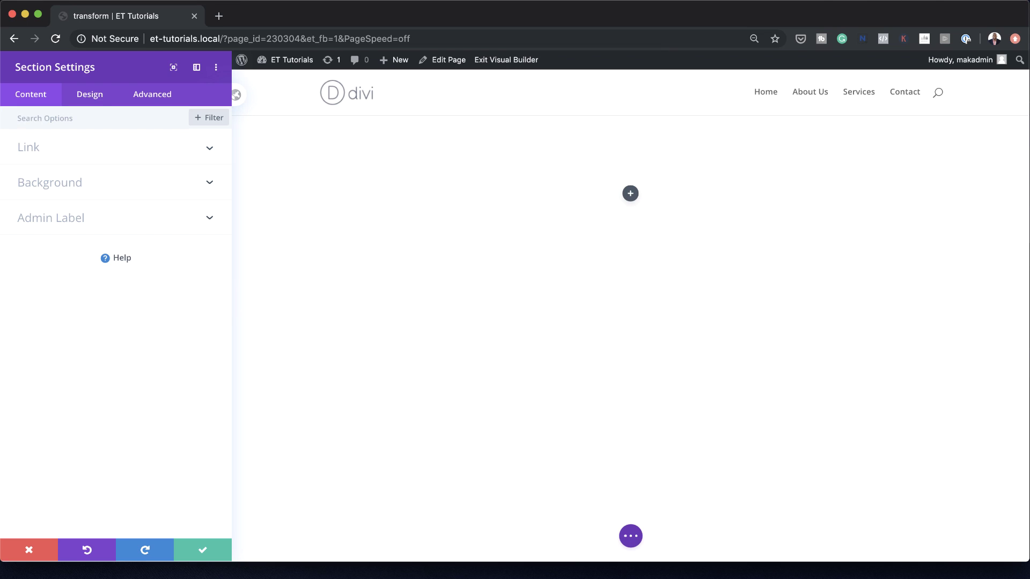
click(95, 97)
click(70, 181)
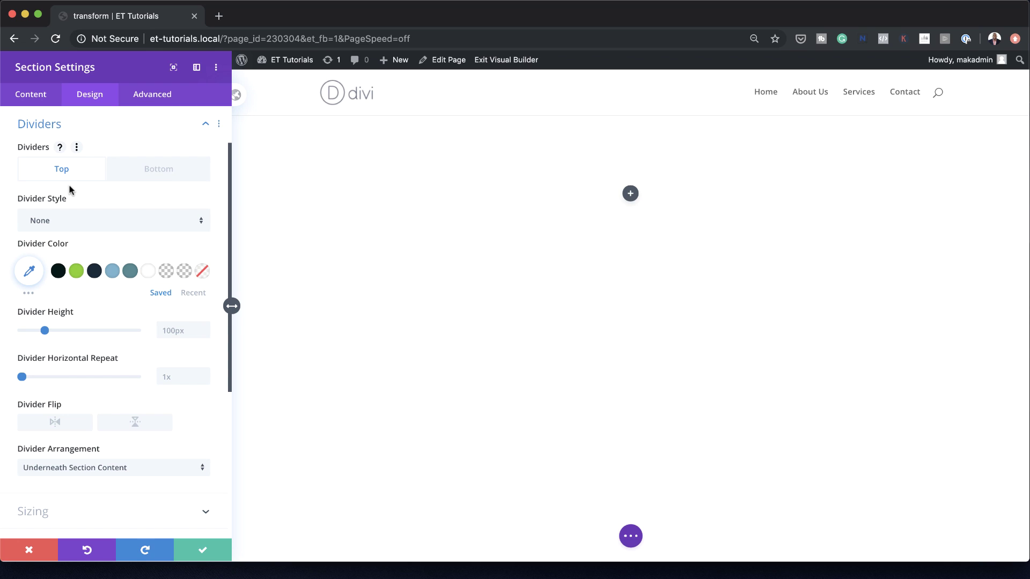
click(167, 175)
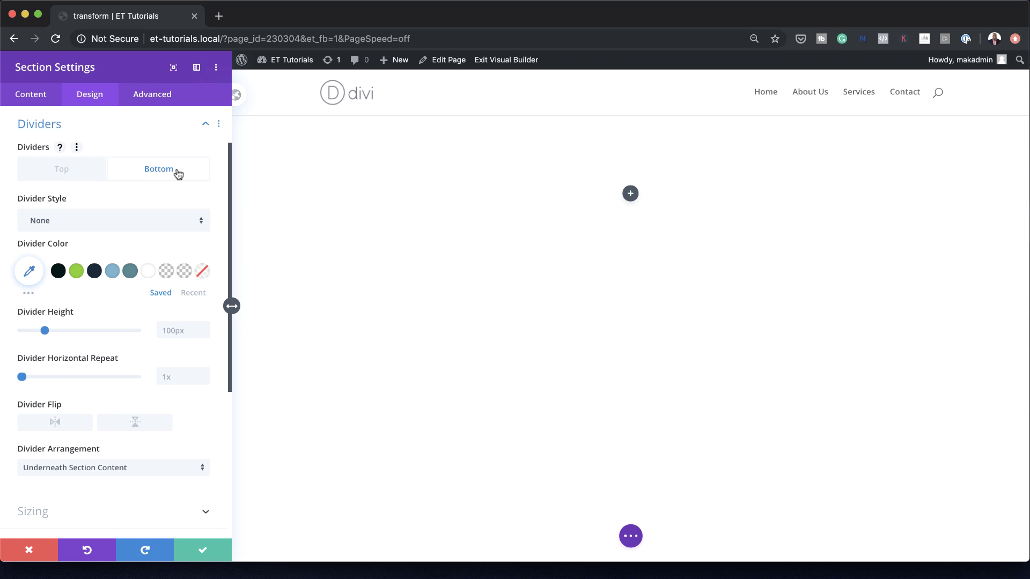
click(152, 222)
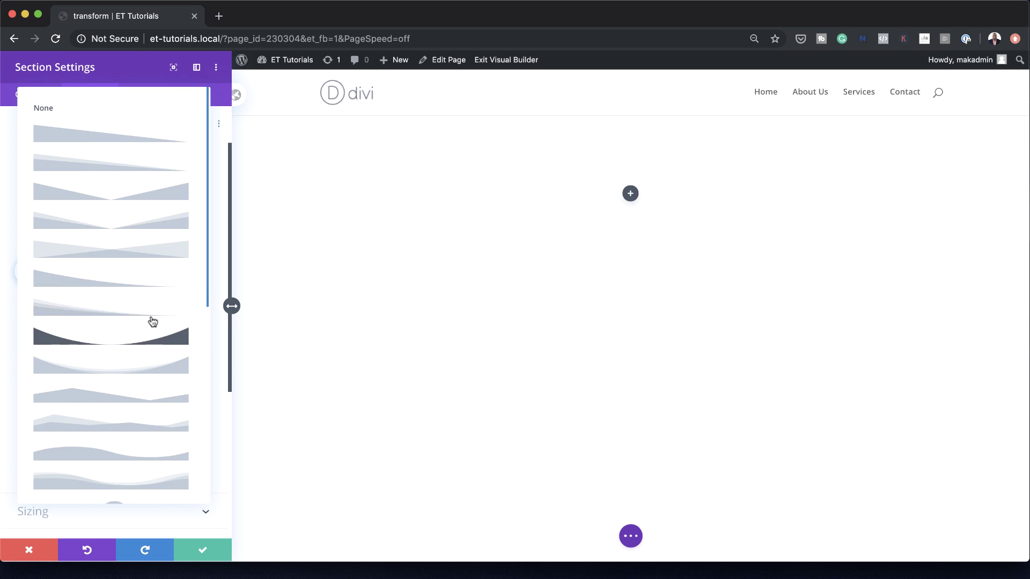
scroll(152, 322, down, 4)
scroll(152, 322, down, 5)
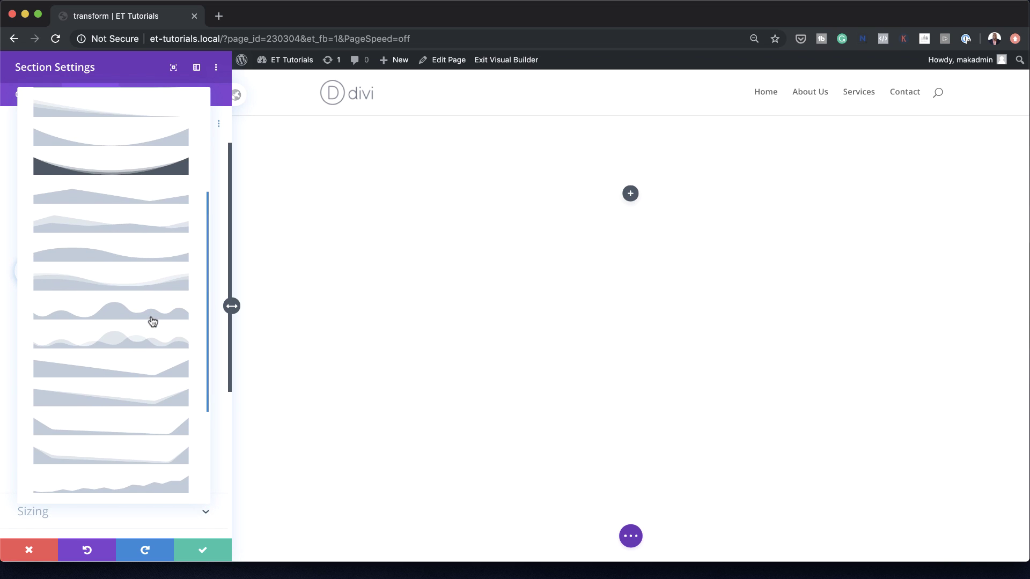
scroll(128, 161, up, 1)
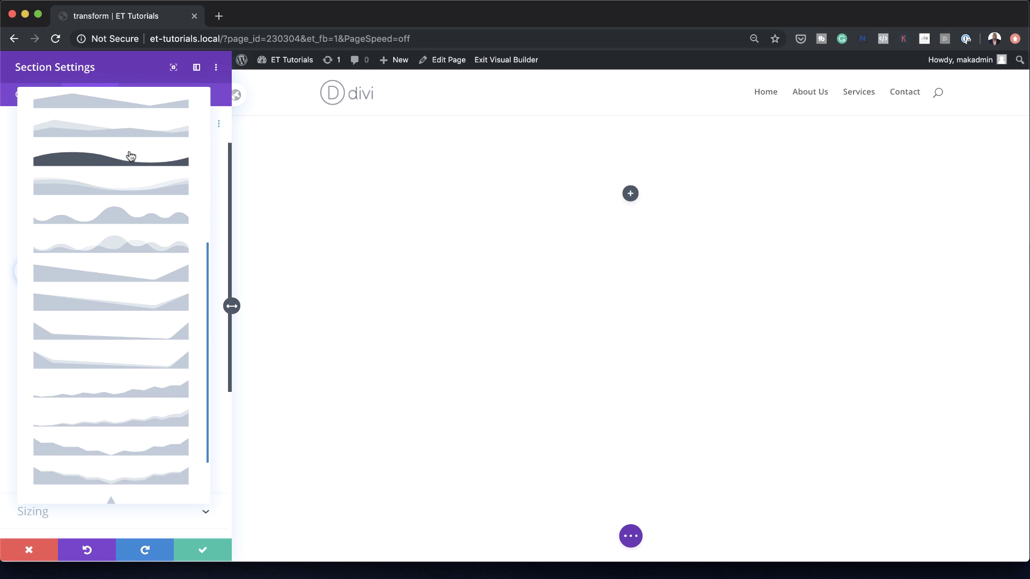
click(130, 164)
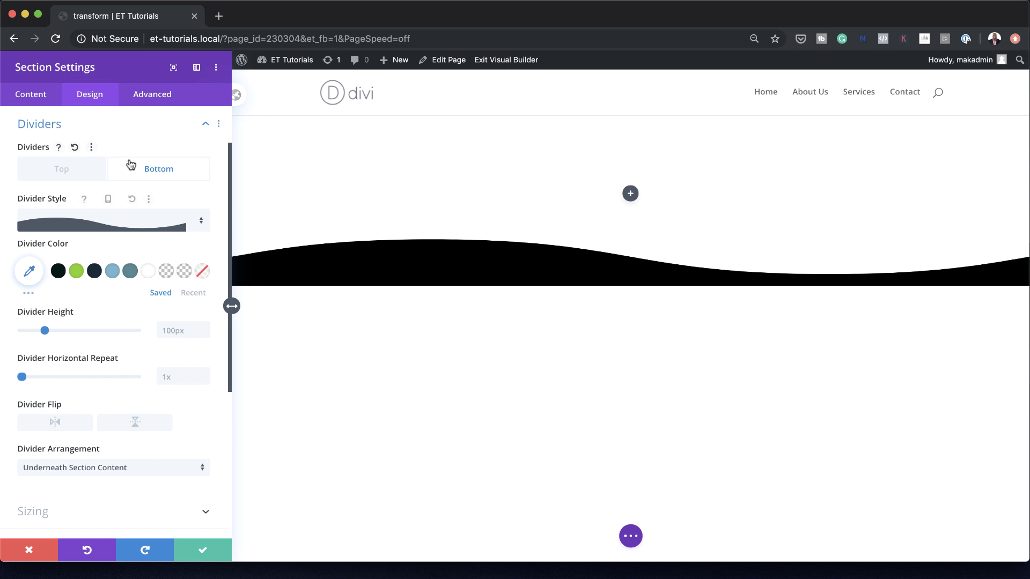
- Set the bottom divider's color to #d2f2d0 and its height to 23vw
click(30, 272)
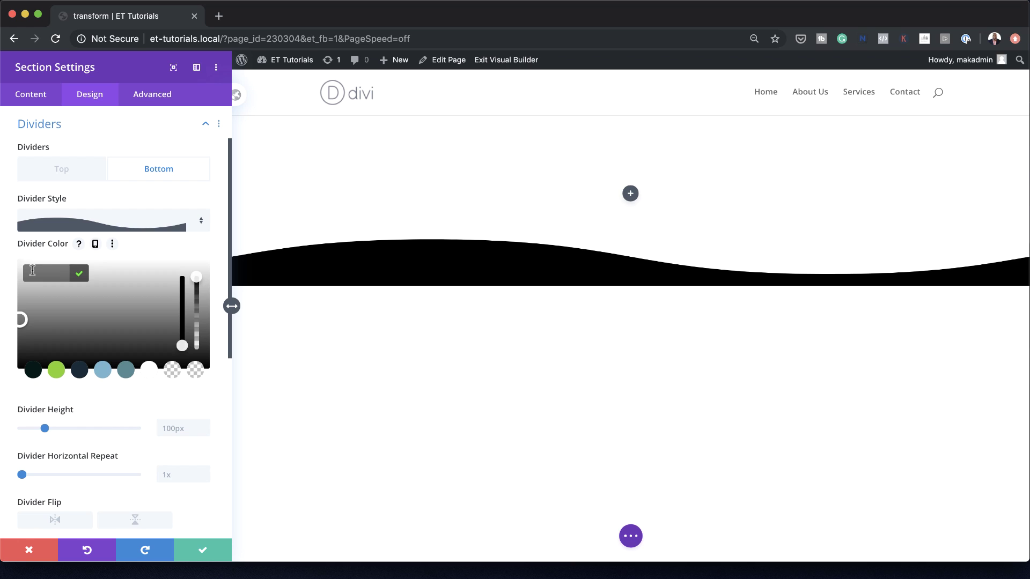
text(#d2f2d0)
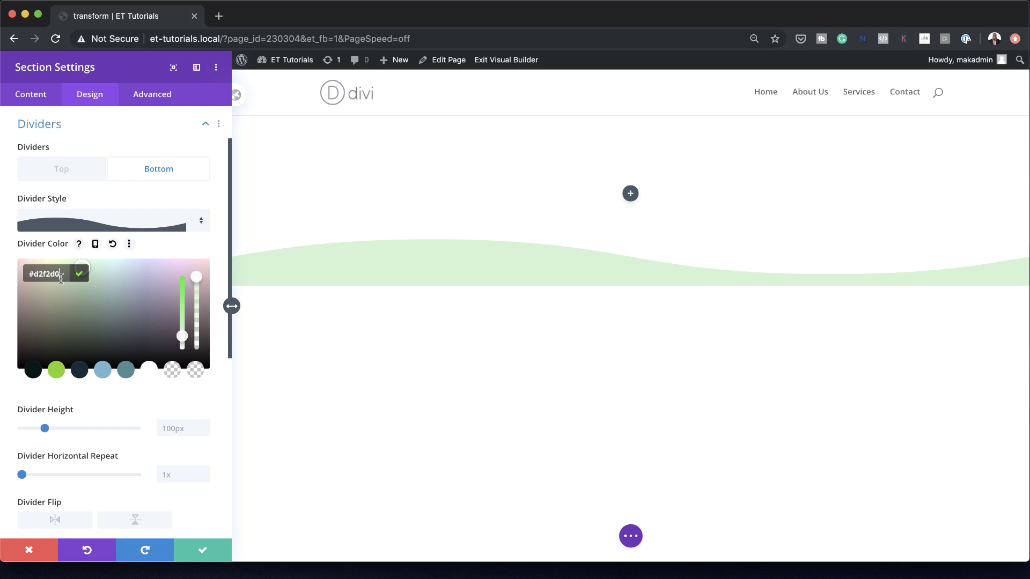
click(173, 248)
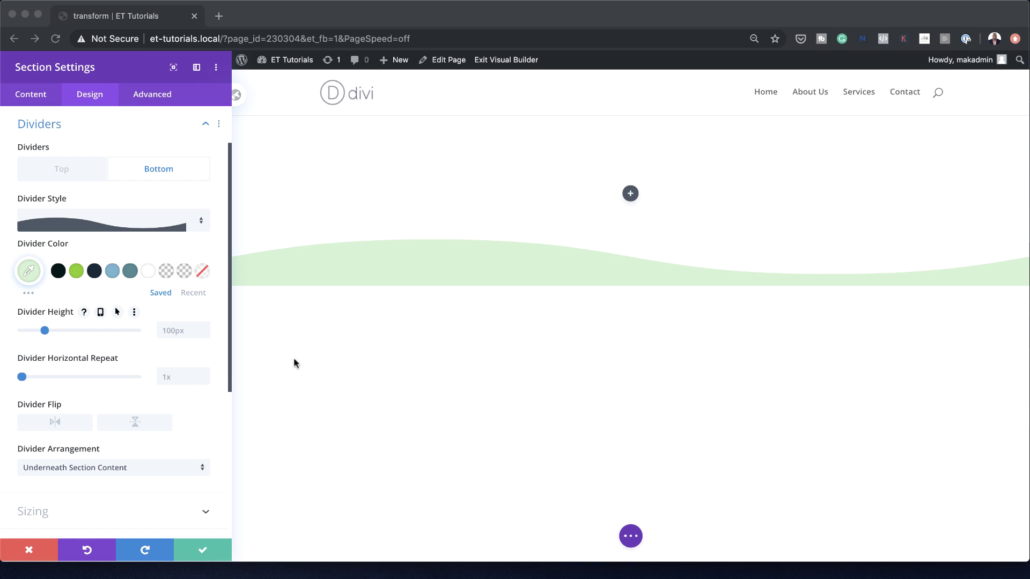
click(173, 338)
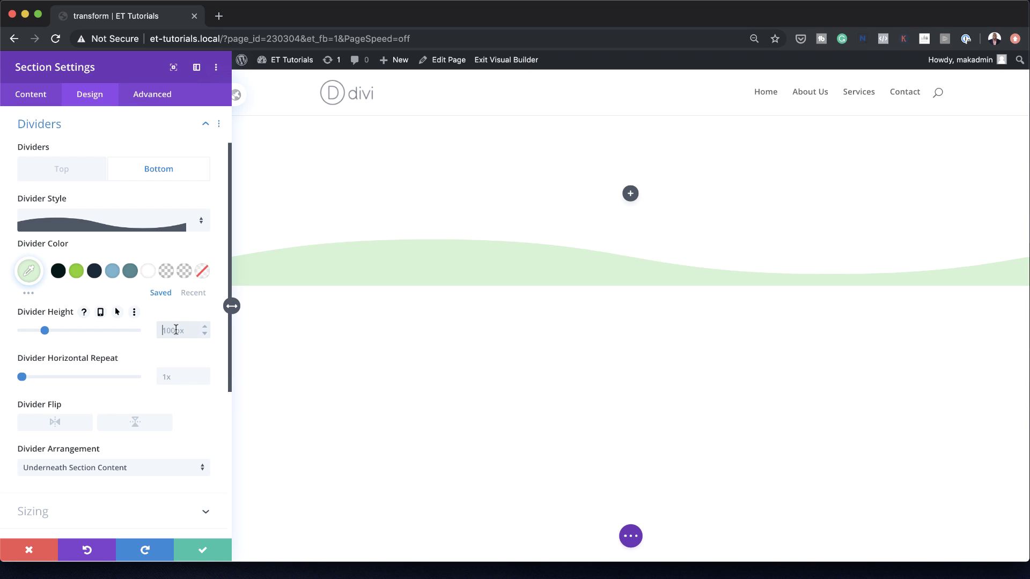
text(23vw)
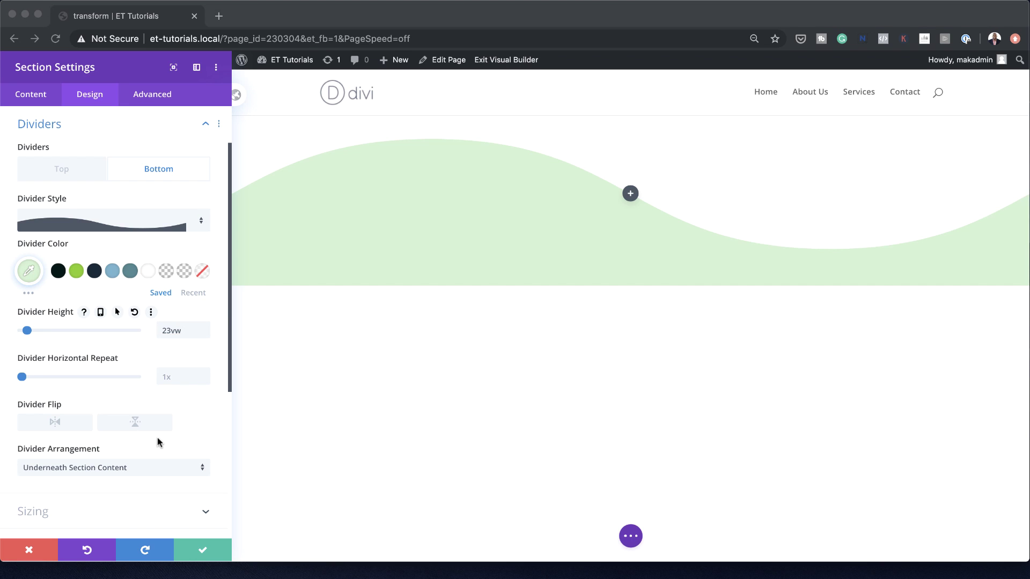
- Set the section's top margin to 7vw, bottom margin to 0px and top and bottom padding to 0px, and save the section settings
scroll(48, 292, down, 5)
click(54, 294)
click(31, 212)
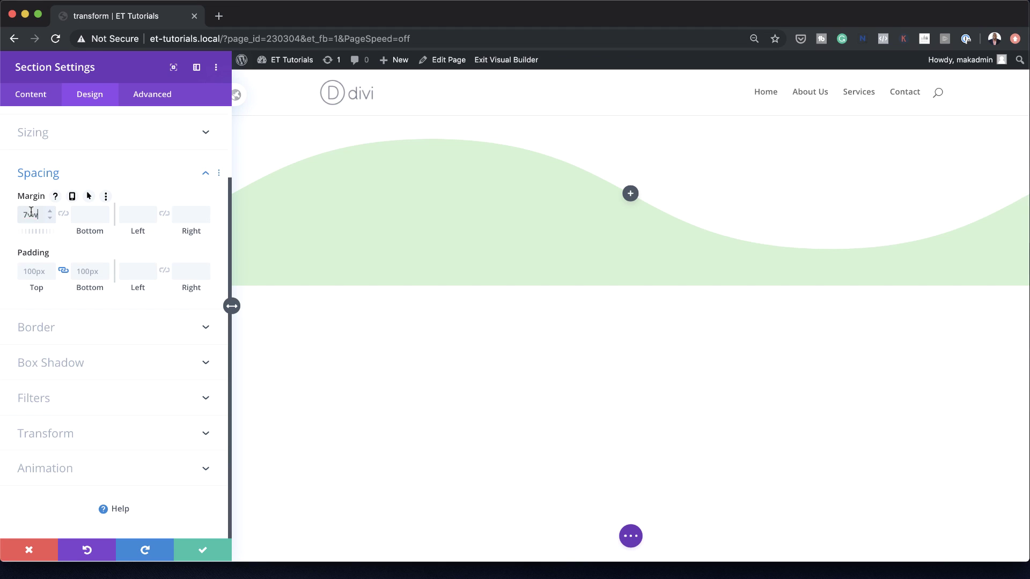
text(7vw)
click(92, 214)
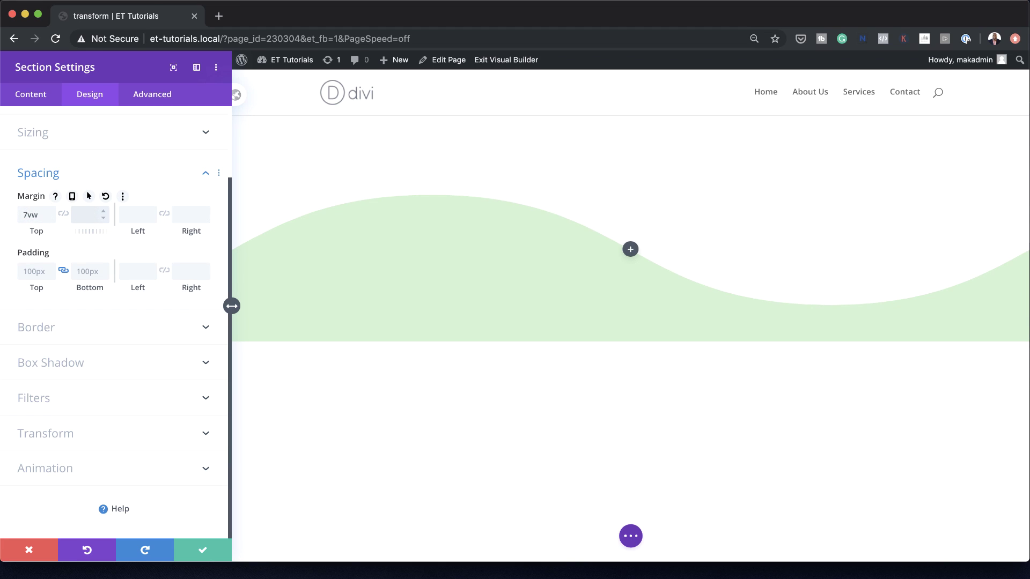
click(30, 272)
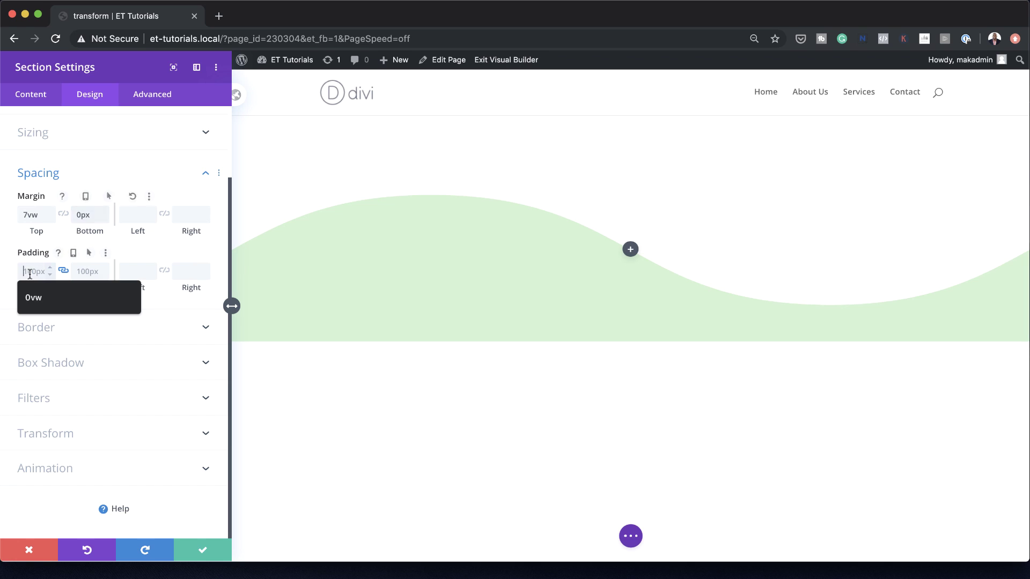
text(0px)
click(203, 550)
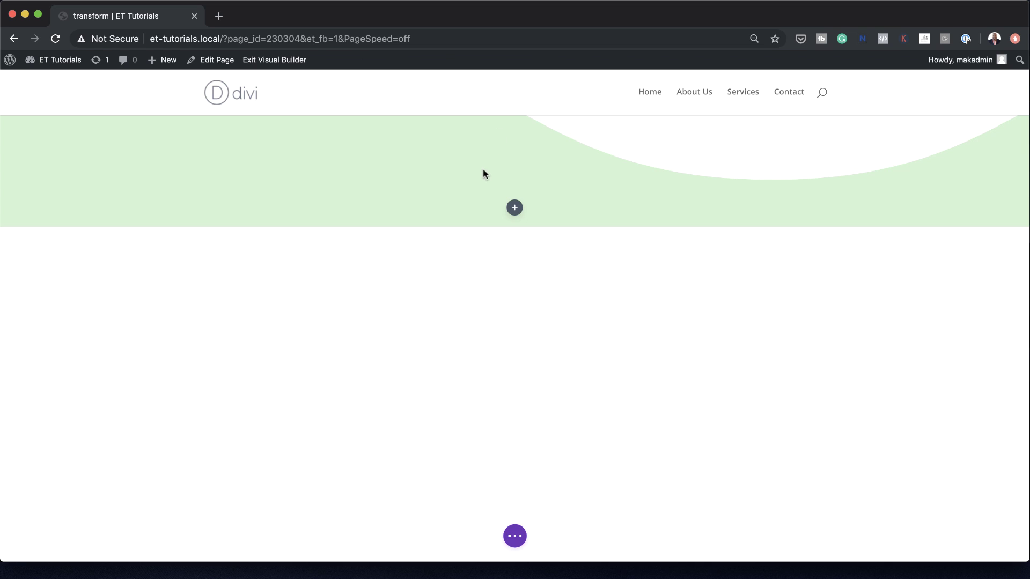
- Change the row's column structure to three equal columns
mouse_move(526, 196)
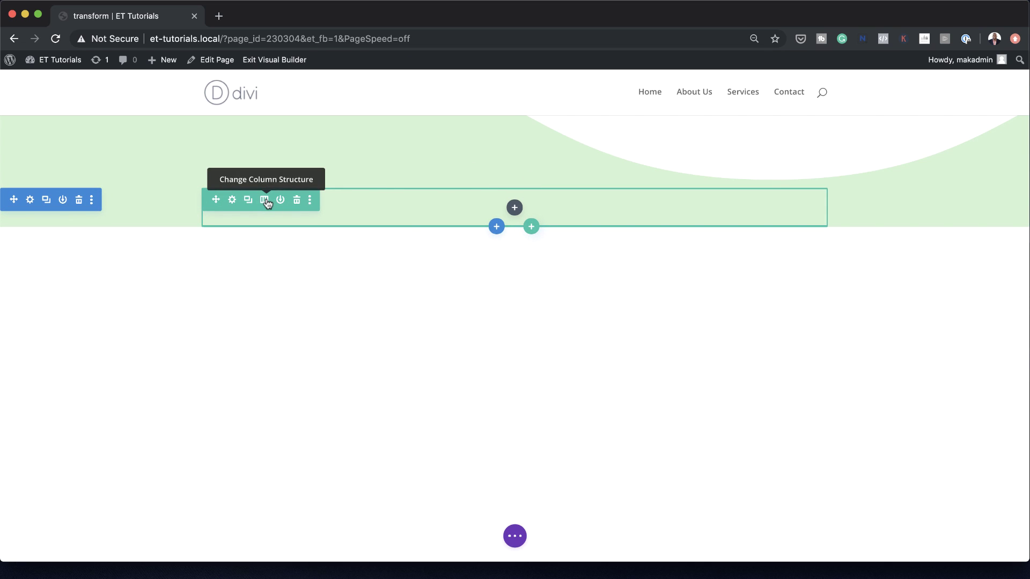
click(264, 200)
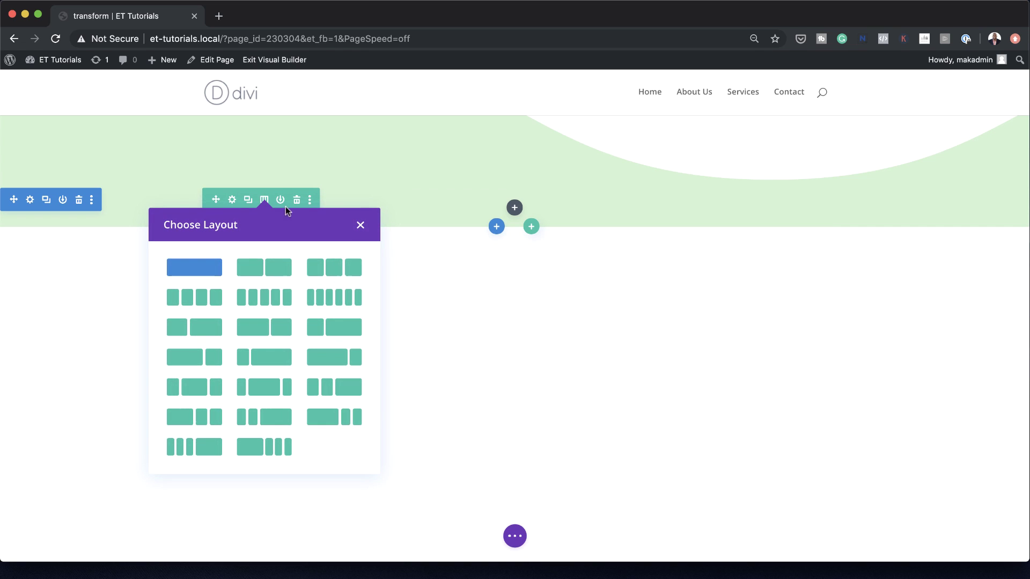
click(336, 265)
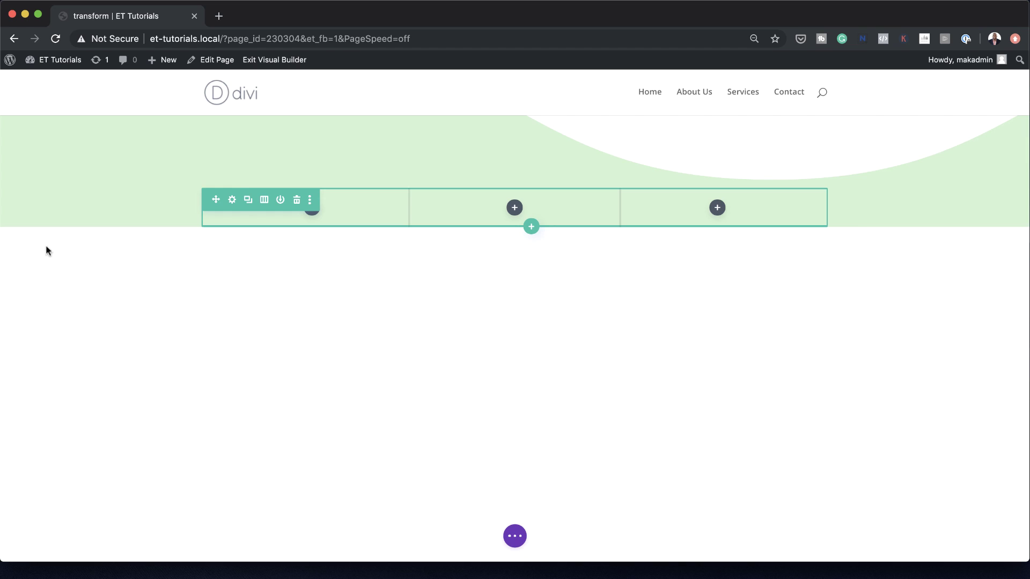
- In the row's sizing settings, enable a custom gutter width of 1 and equalize the column heights
click(232, 201)
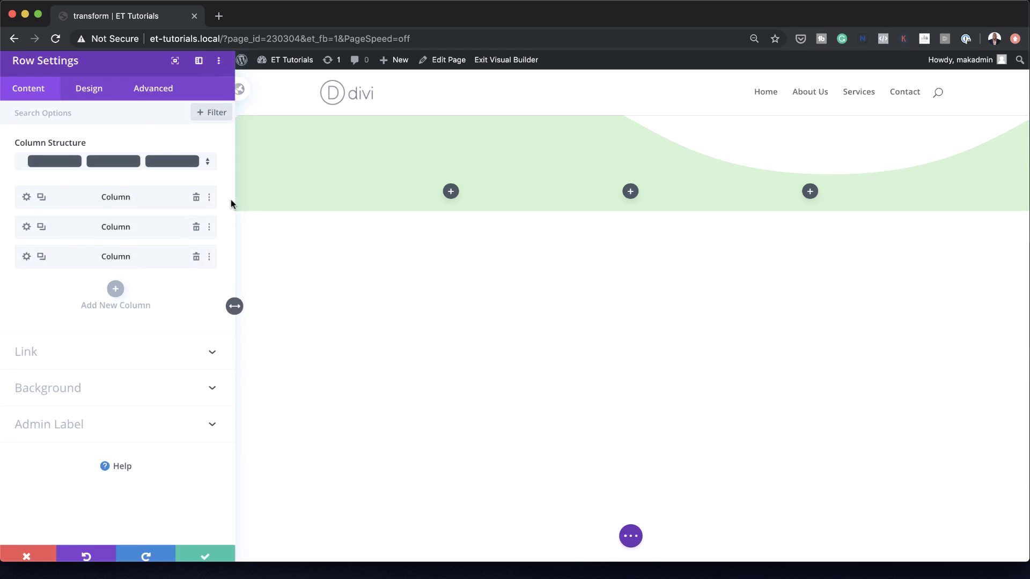
click(90, 95)
click(73, 154)
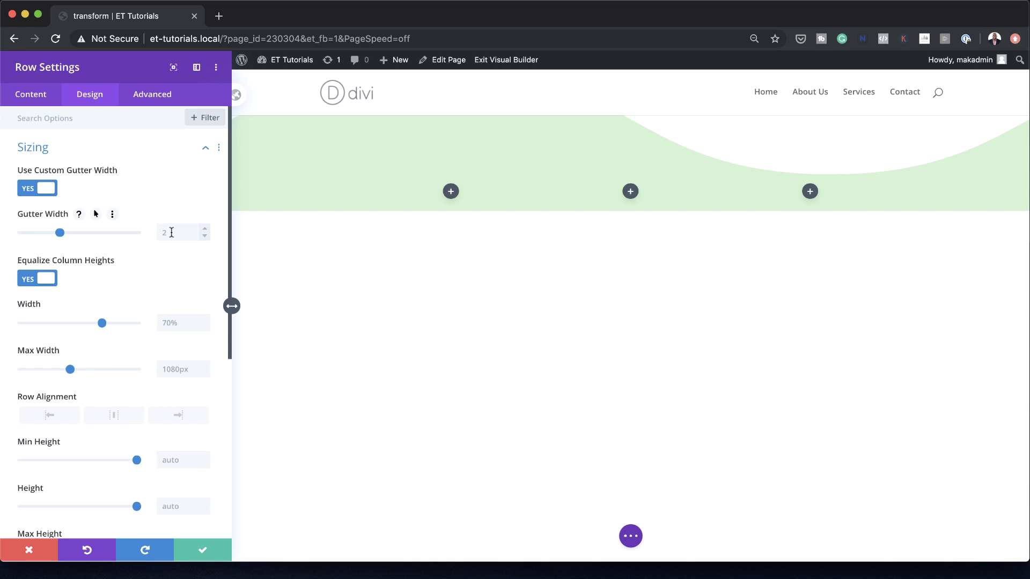
text(1)
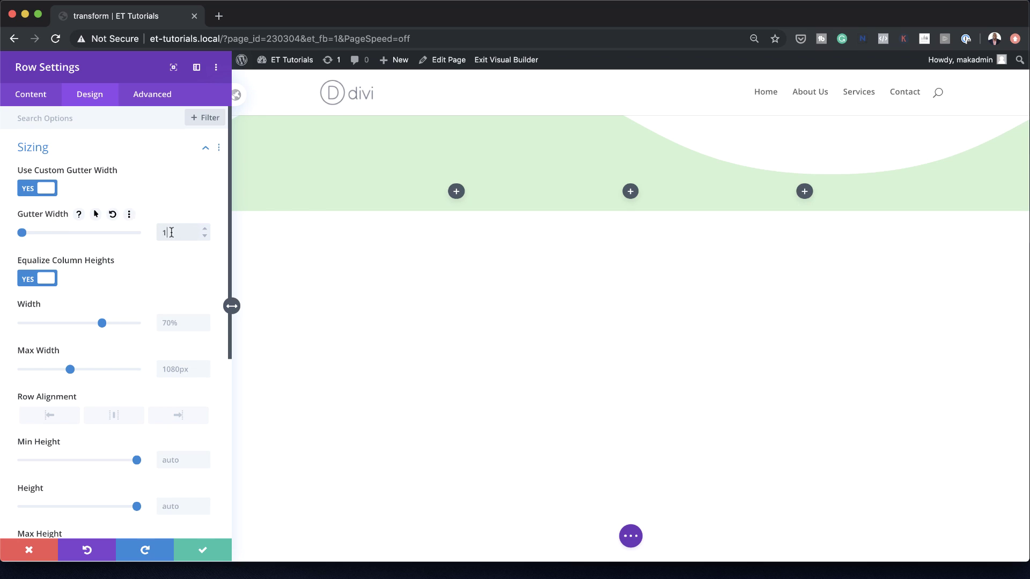
- Set the row's width to 90vw and its maximum width to 100%
click(173, 322)
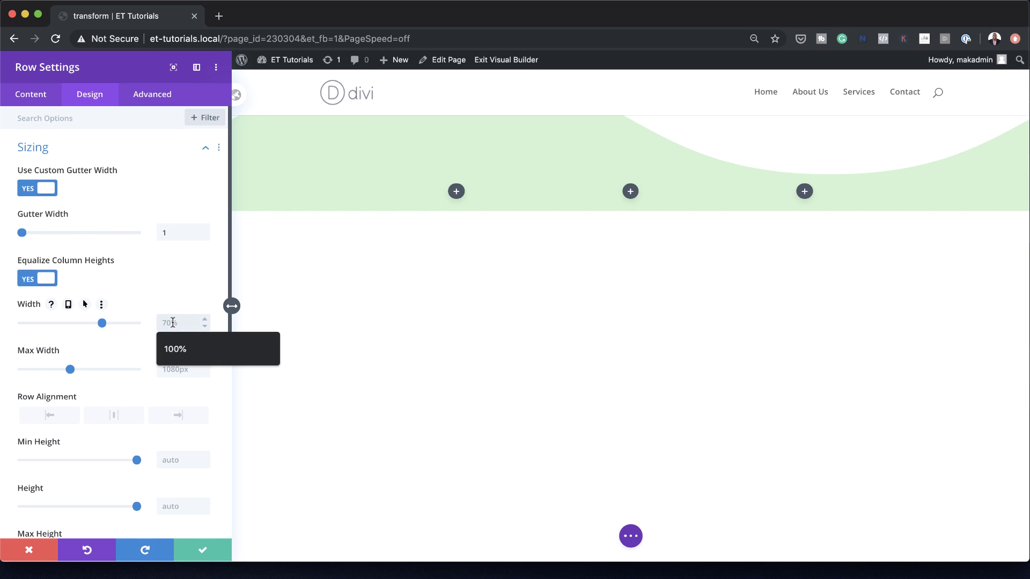
text(90vw)
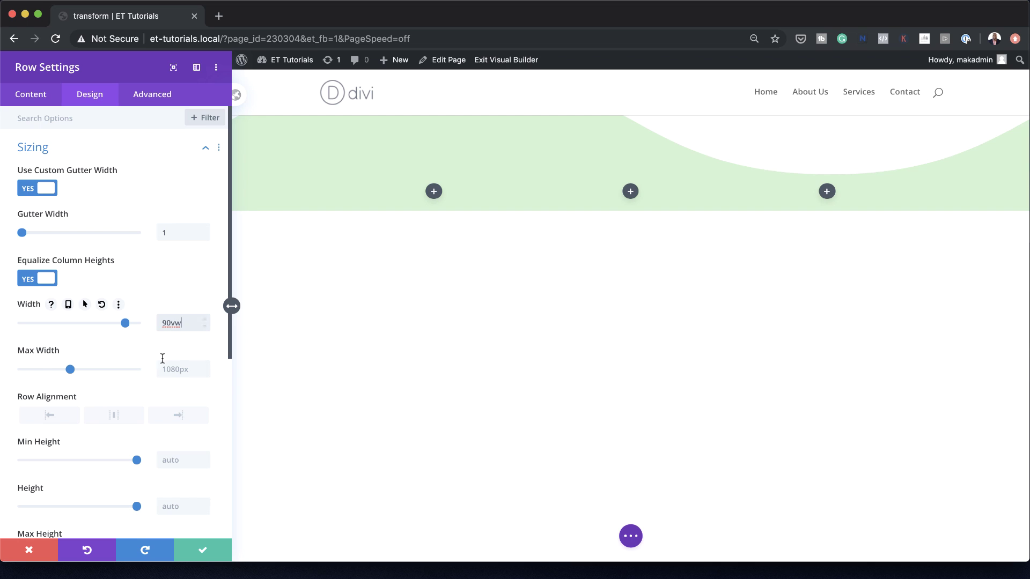
click(175, 369)
click(188, 396)
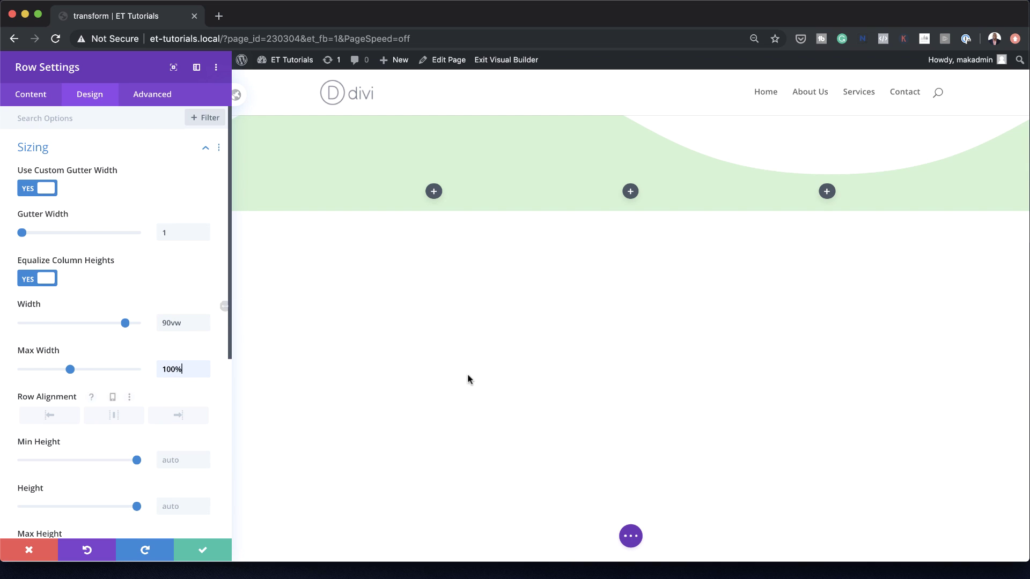
- Set the row's top, bottom, left and right padding to 0px
scroll(80, 392, down, 5)
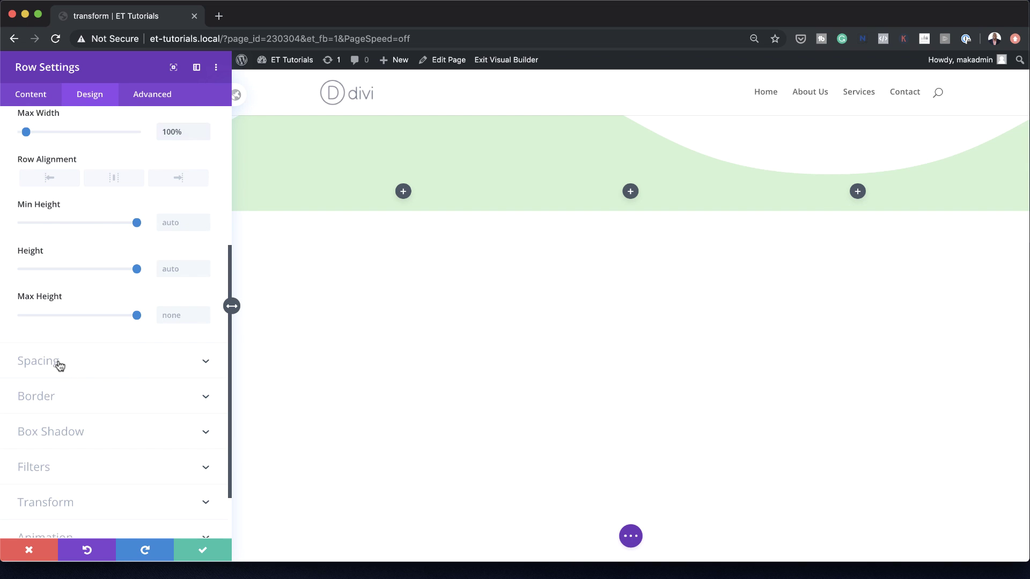
click(59, 364)
click(32, 272)
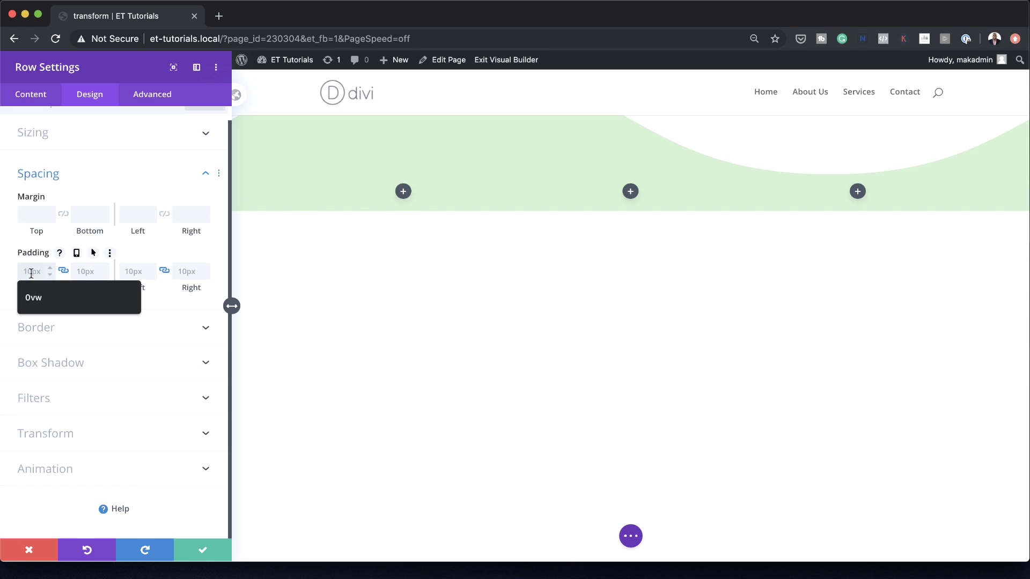
text(0)
click(132, 273)
text(0)
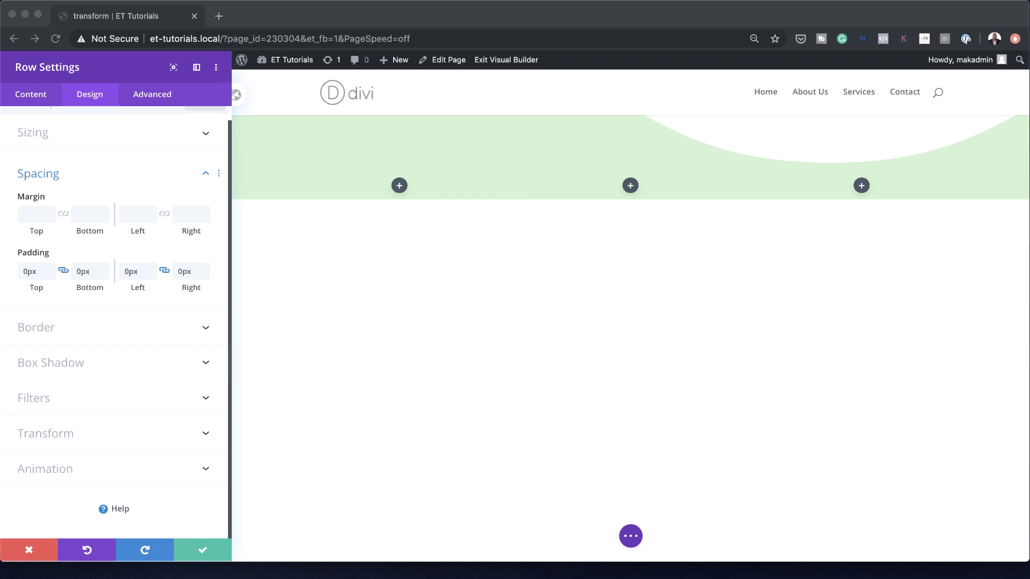
- Add the custom CSS "display: flex;" to the row's main element and save the row settings
click(161, 95)
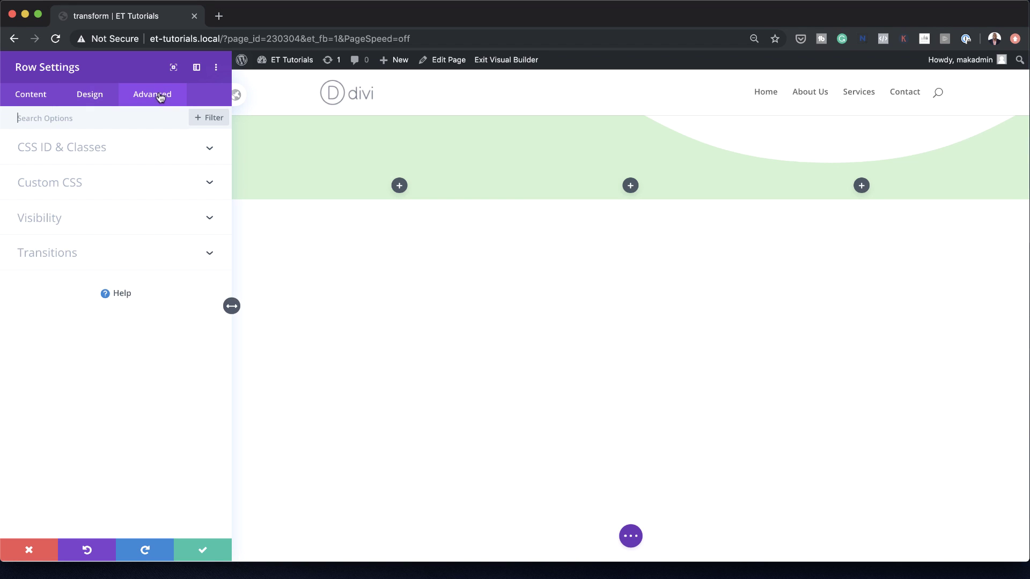
click(68, 183)
click(65, 268)
text(display: flex;)
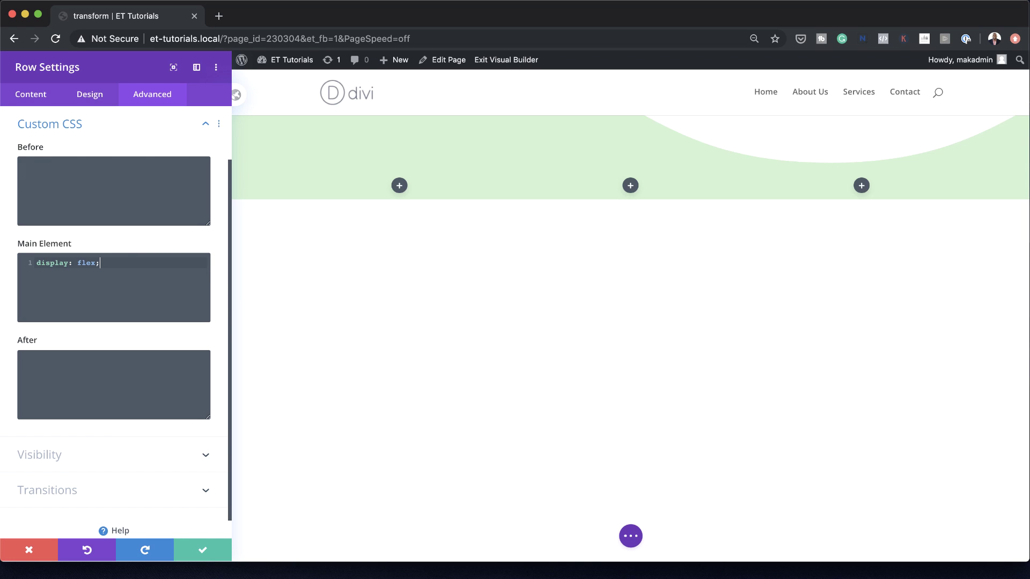
click(203, 550)
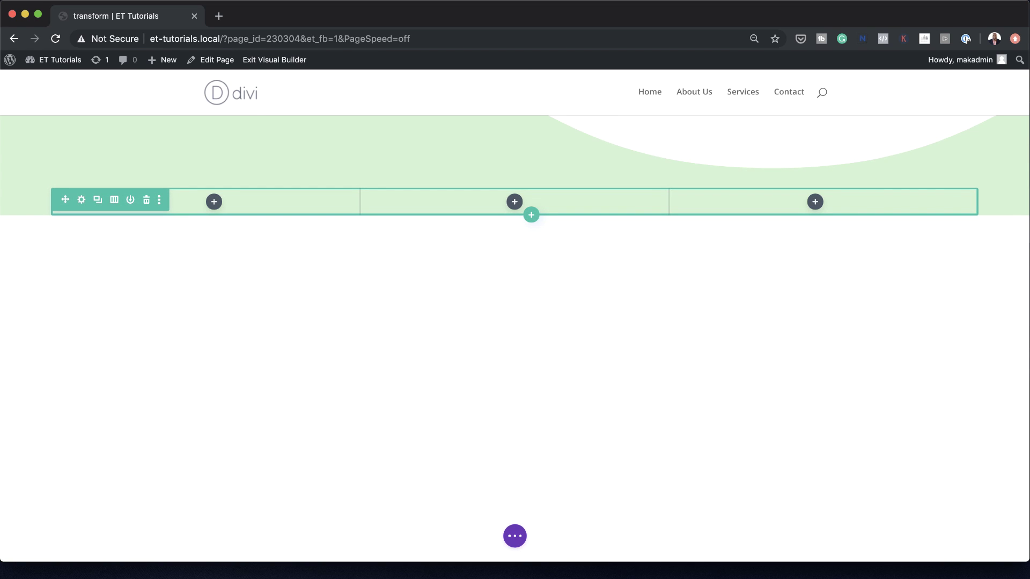
- Insert an Image module in the row's first column and load the photographer picture 2.png from the media library
click(215, 202)
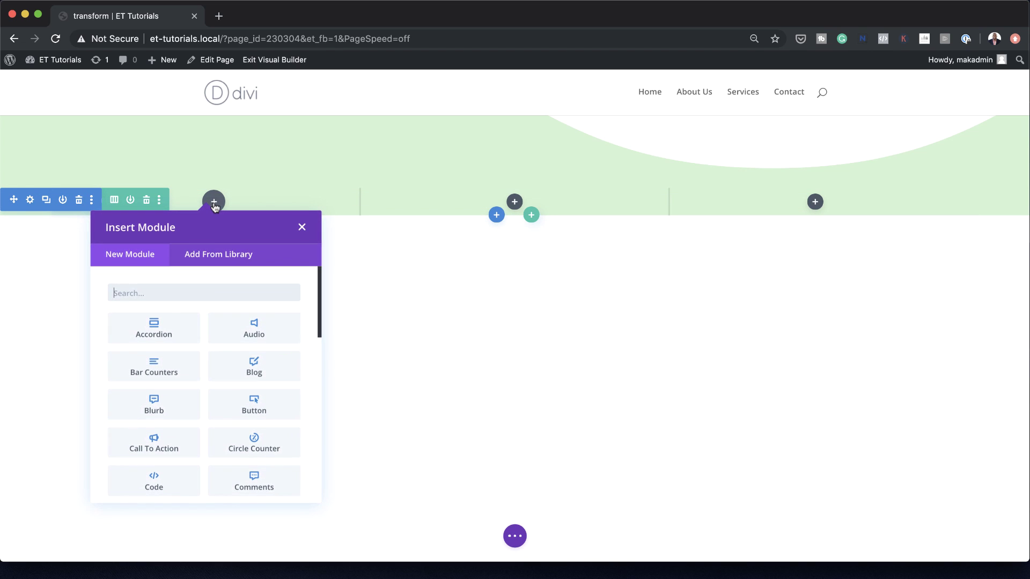
click(219, 294)
text(image)
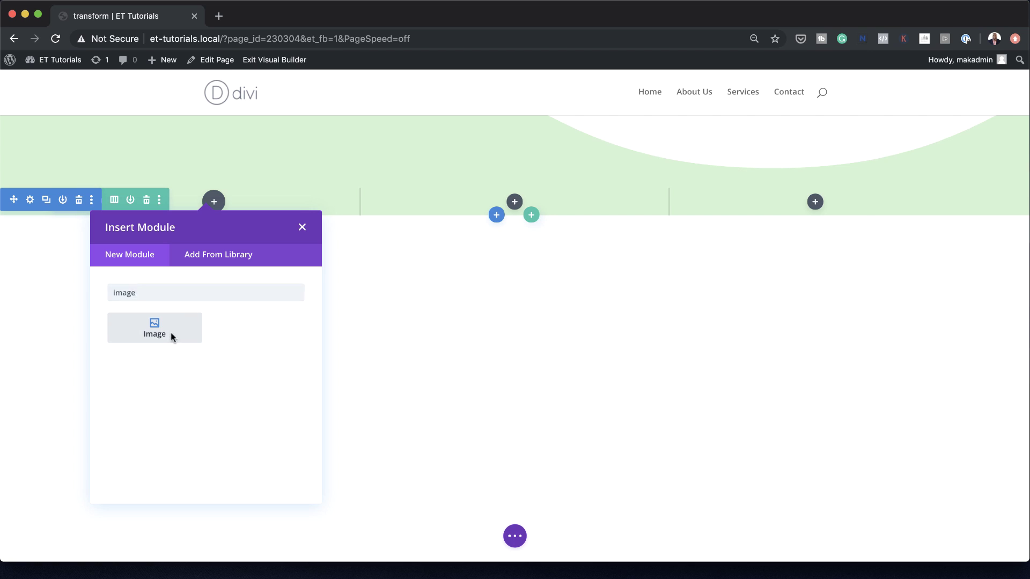
click(170, 333)
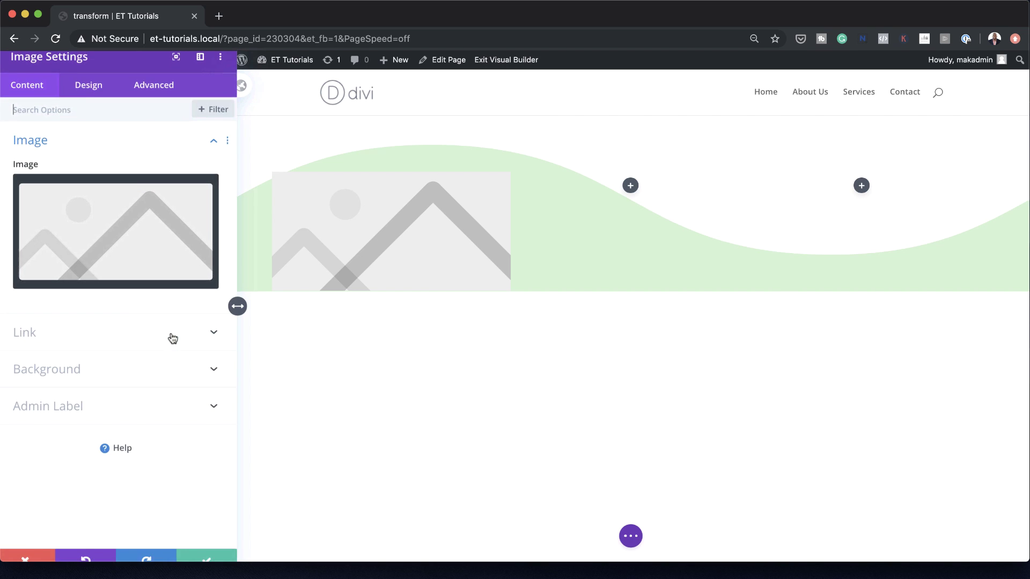
click(146, 235)
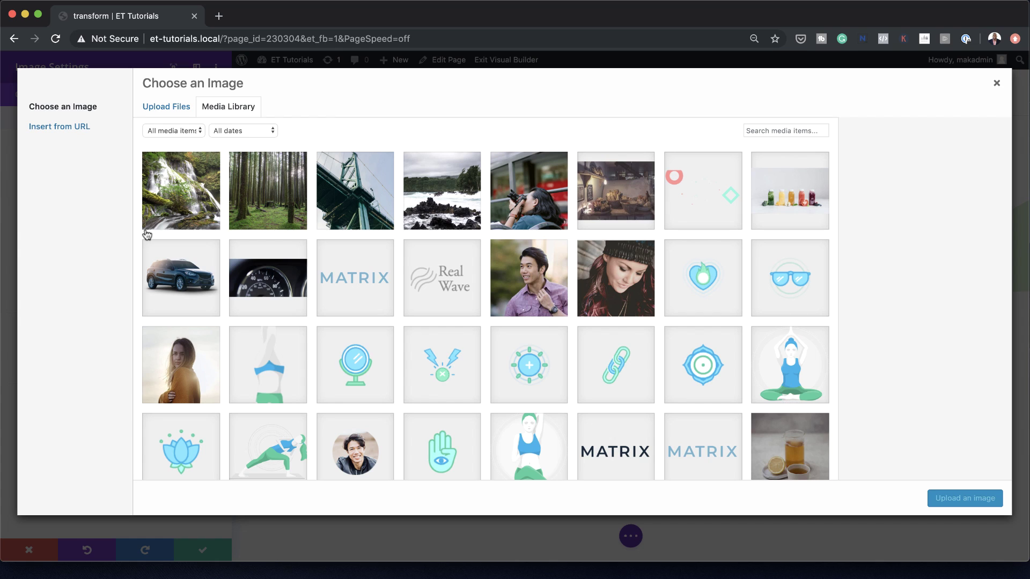
click(538, 197)
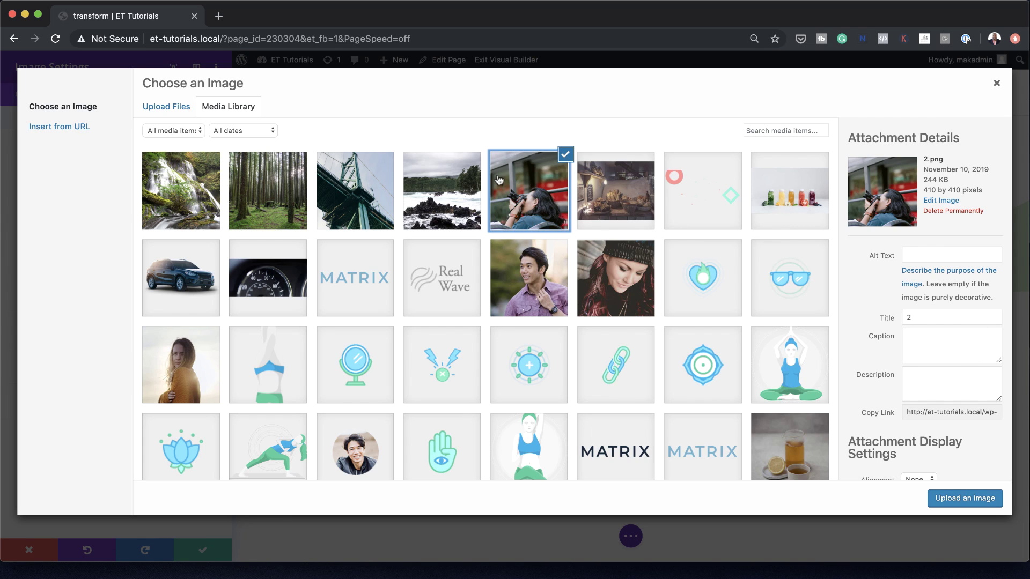
click(960, 499)
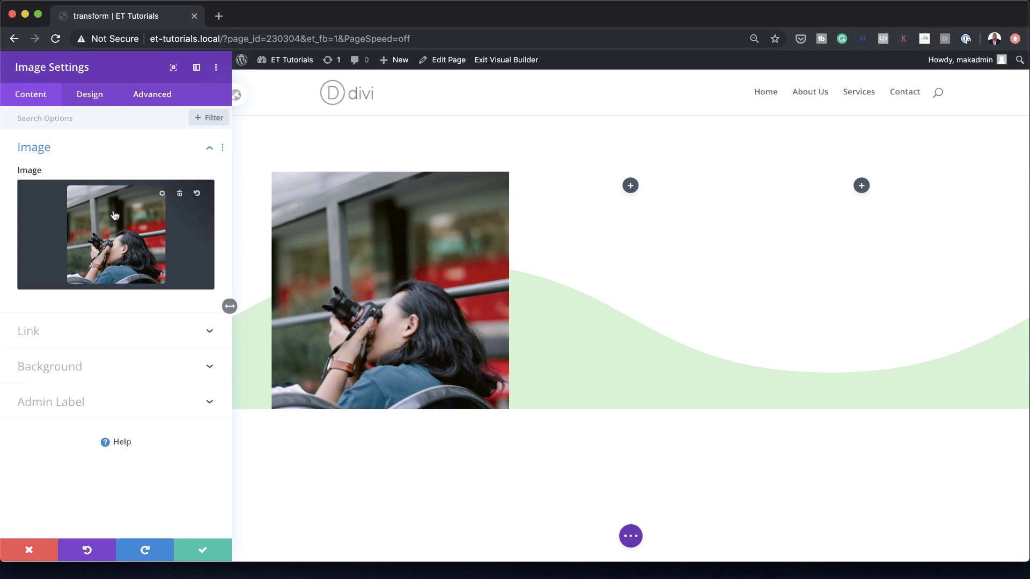
- Center the image's alignment, enable Force Fullwidth and save the image settings
click(90, 96)
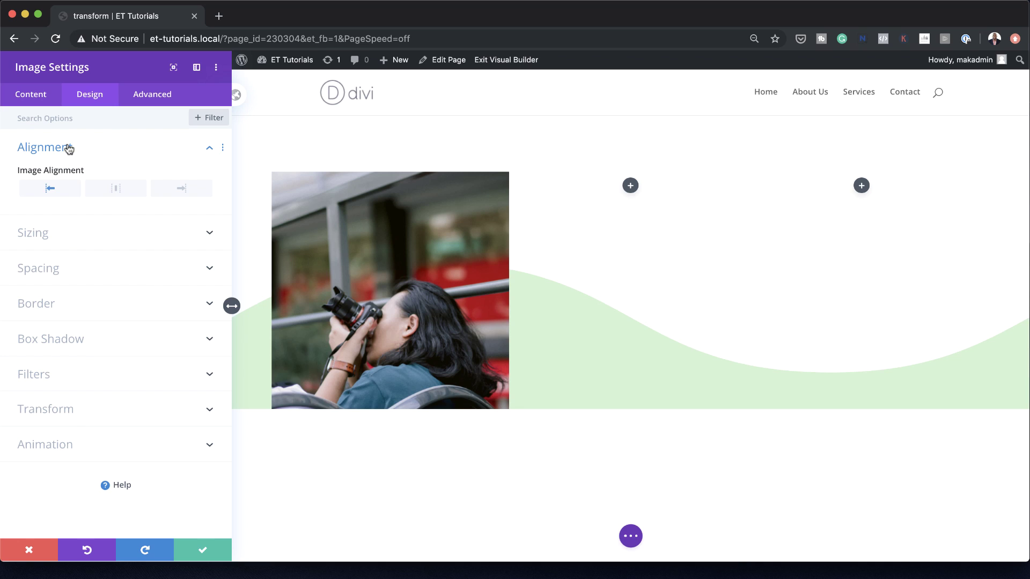
click(117, 193)
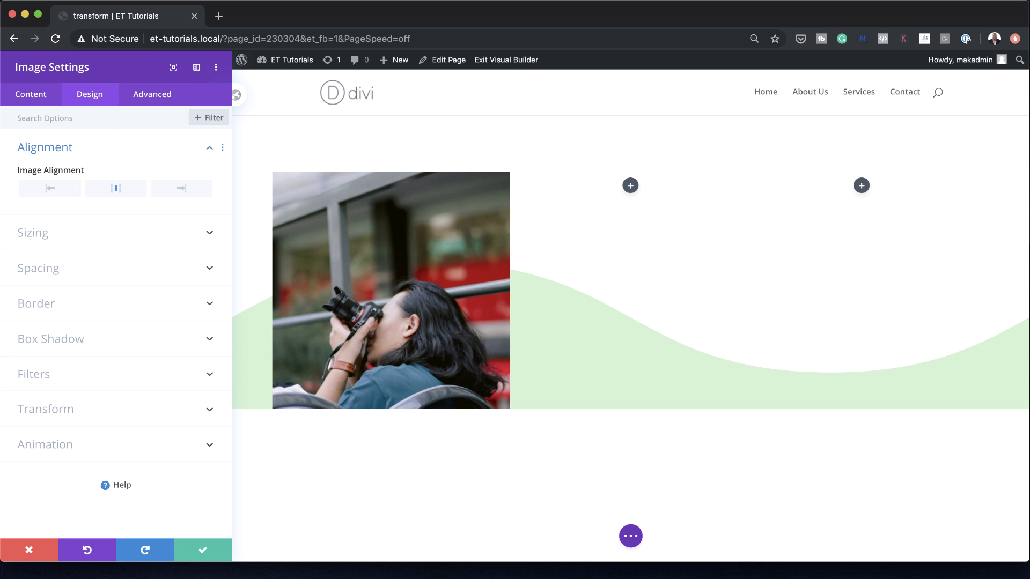
click(150, 234)
scroll(135, 225, down, 1)
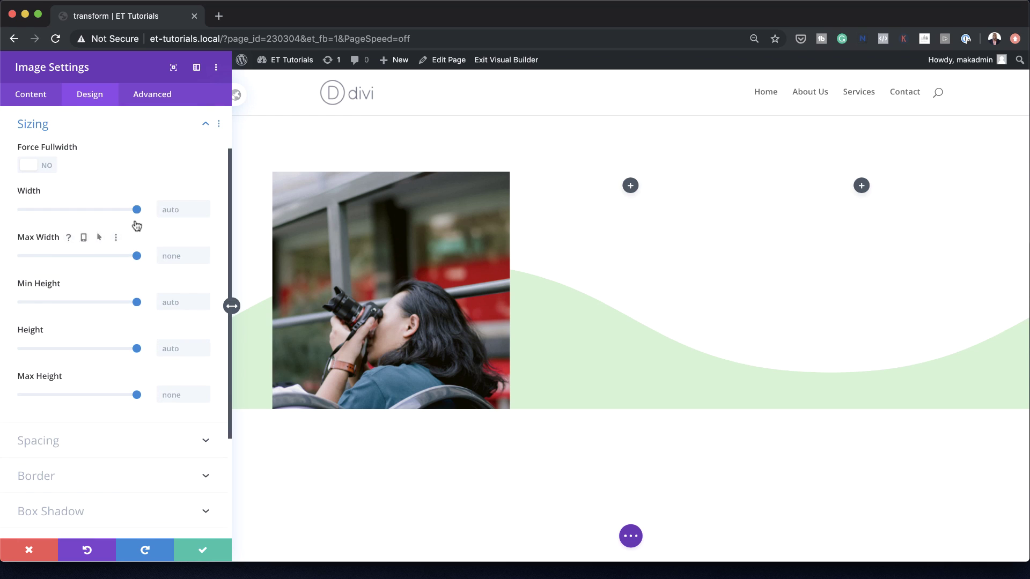
click(50, 169)
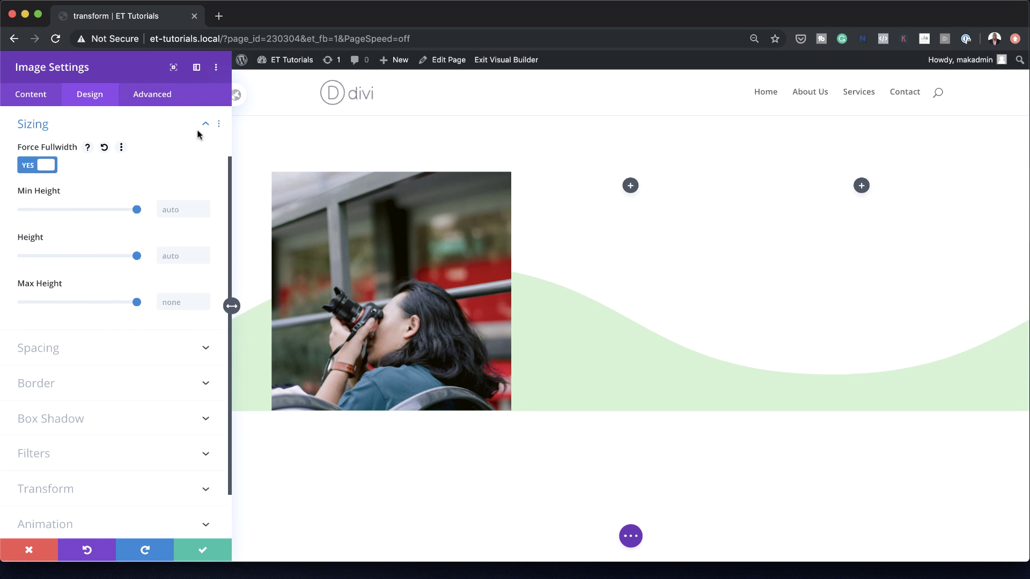
click(204, 550)
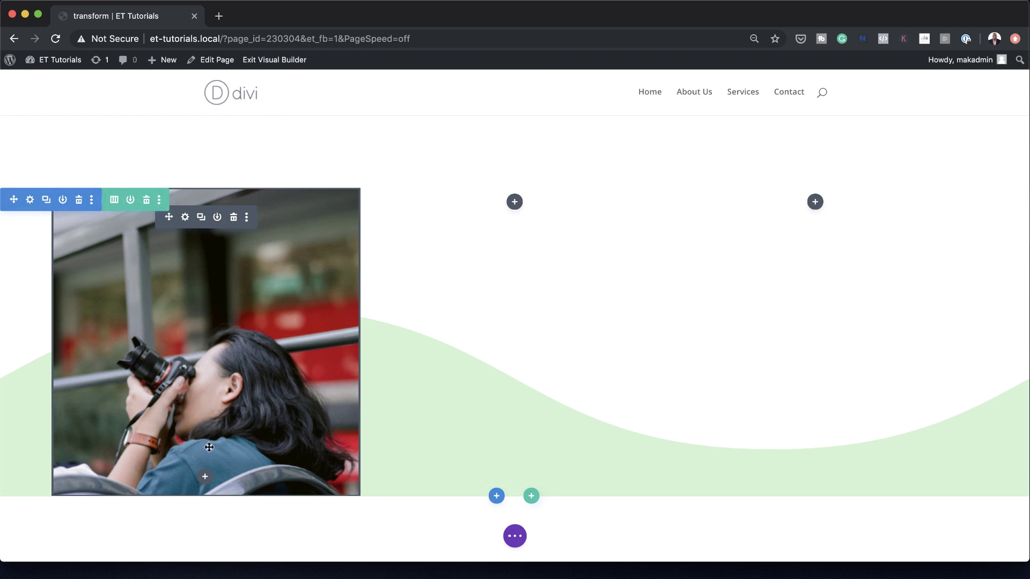
- Add a Text module below the image and replace its placeholder body text with "Polaroid"
click(206, 477)
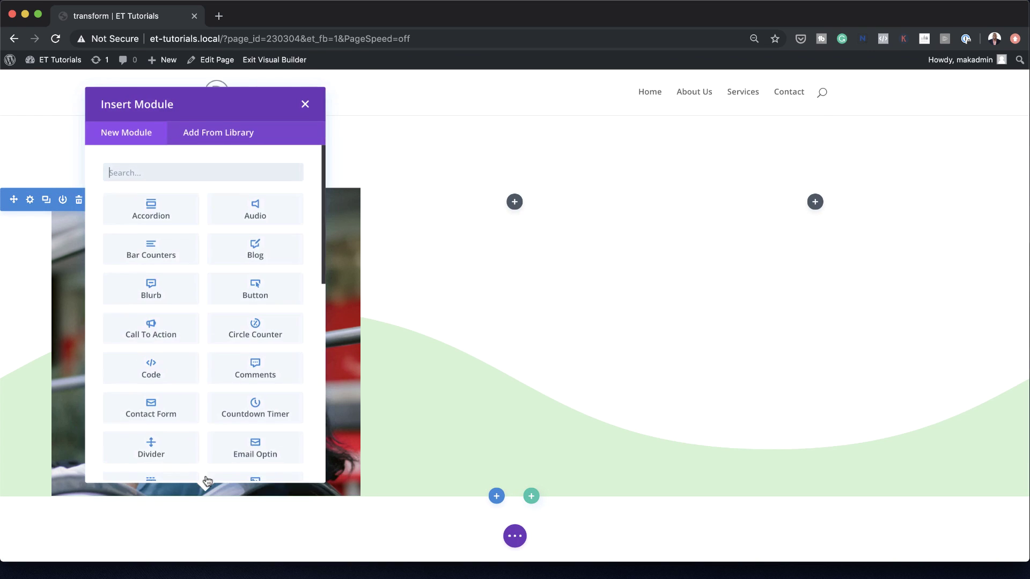
click(213, 169)
click(204, 198)
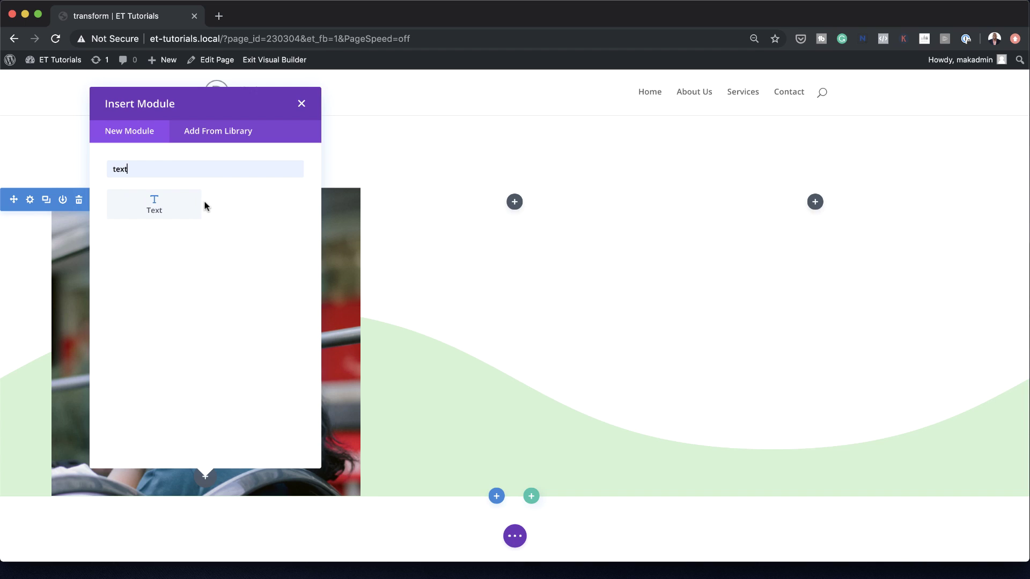
click(198, 209)
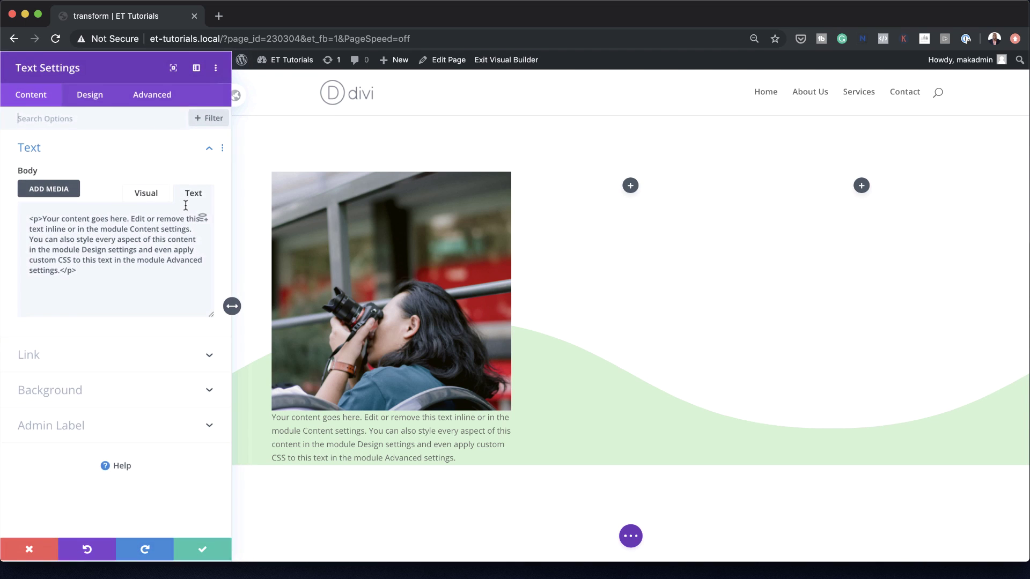
click(153, 196)
drag(25, 272, 156, 356)
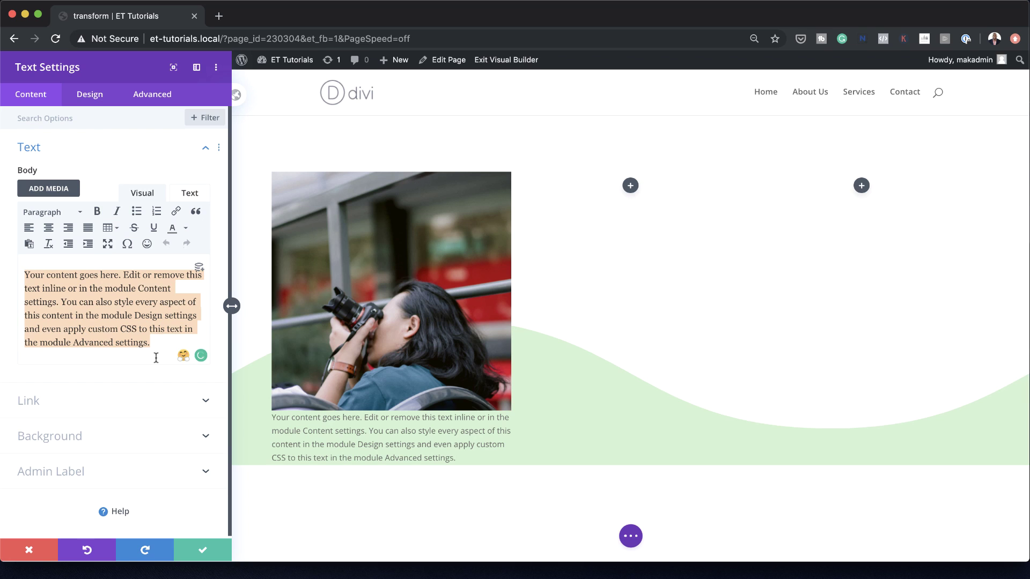
text(Polaroid)
- Set the caption's text font to Advent Pro and its text alignment to center
click(90, 94)
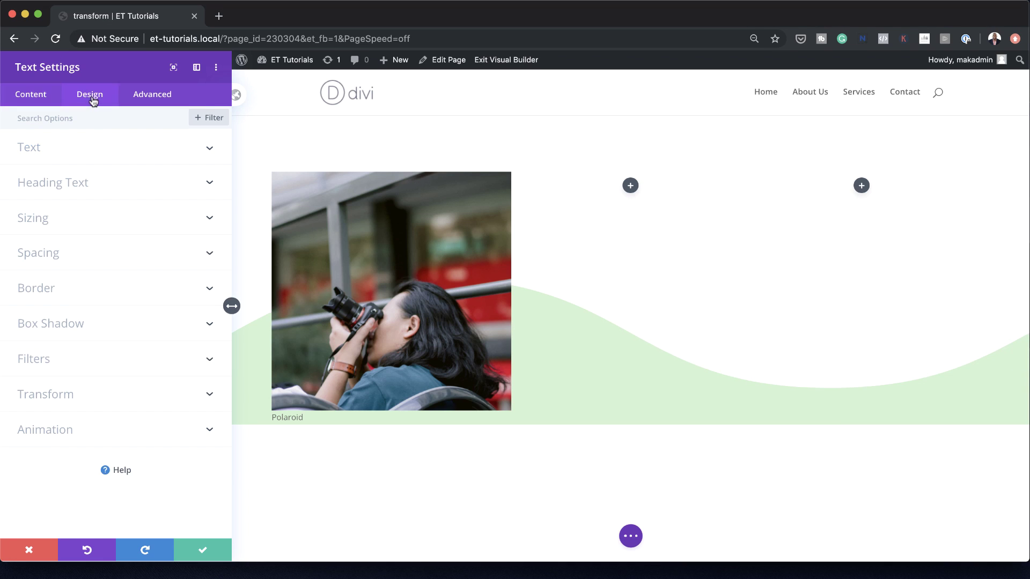
click(60, 149)
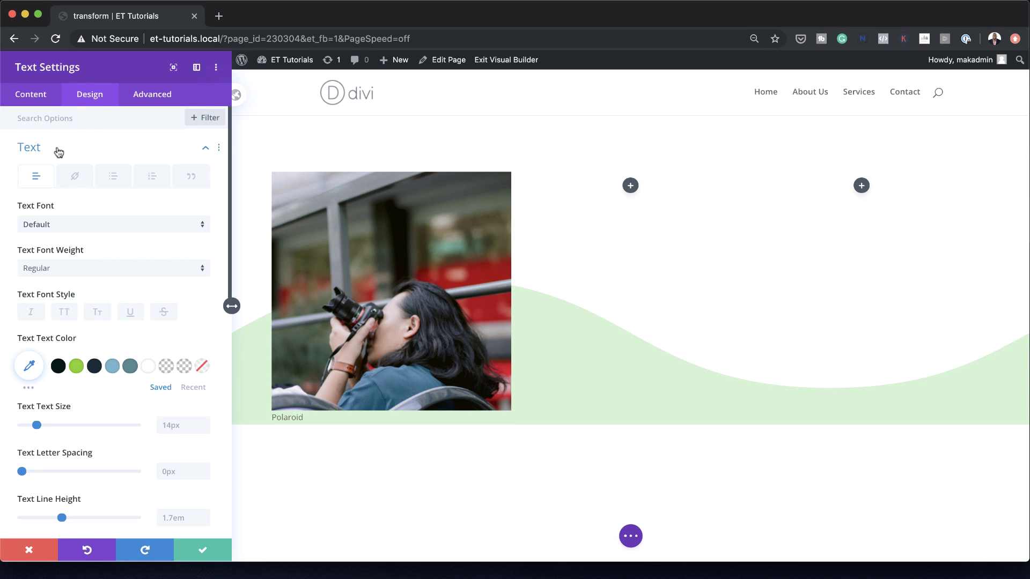
click(99, 227)
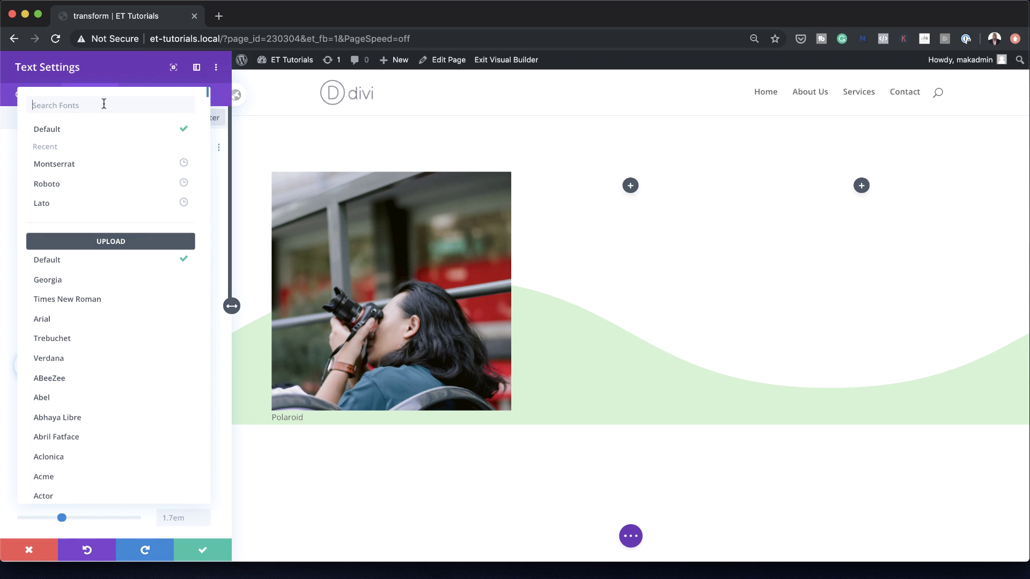
text(advent)
click(98, 131)
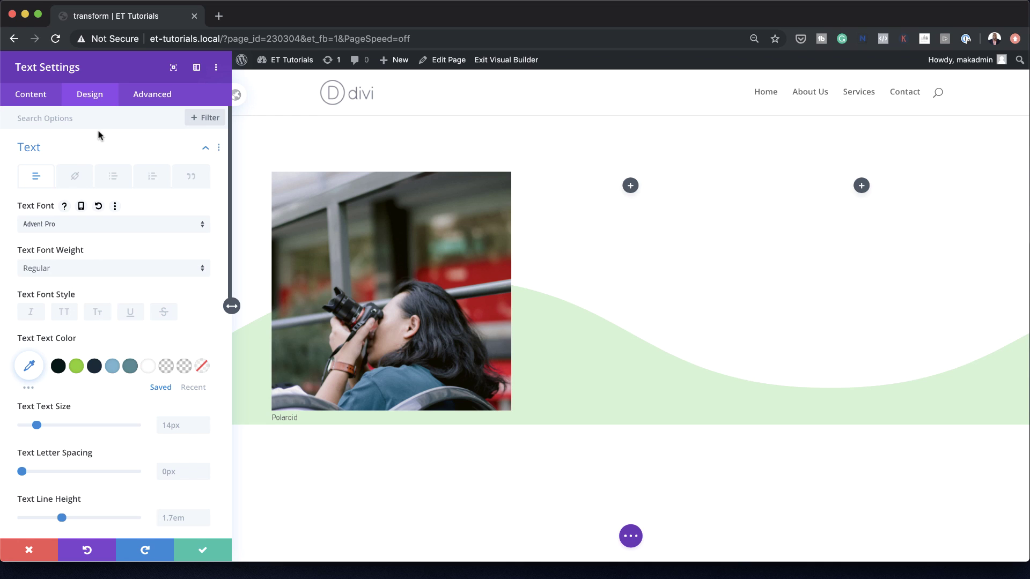
scroll(132, 341, down, 5)
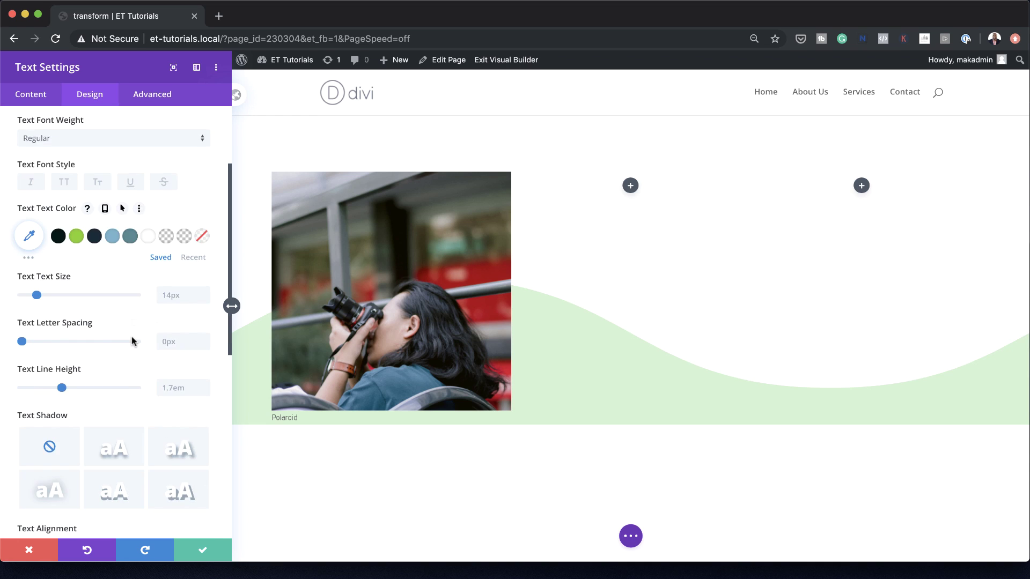
scroll(133, 342, down, 1)
click(92, 354)
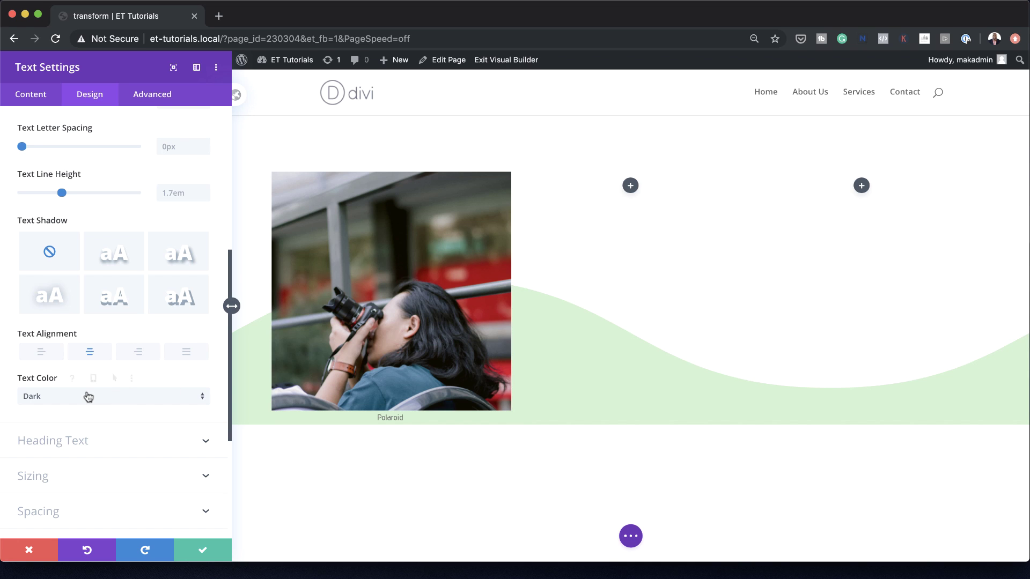
- Set the caption's text color to #474747
scroll(108, 384, up, 6)
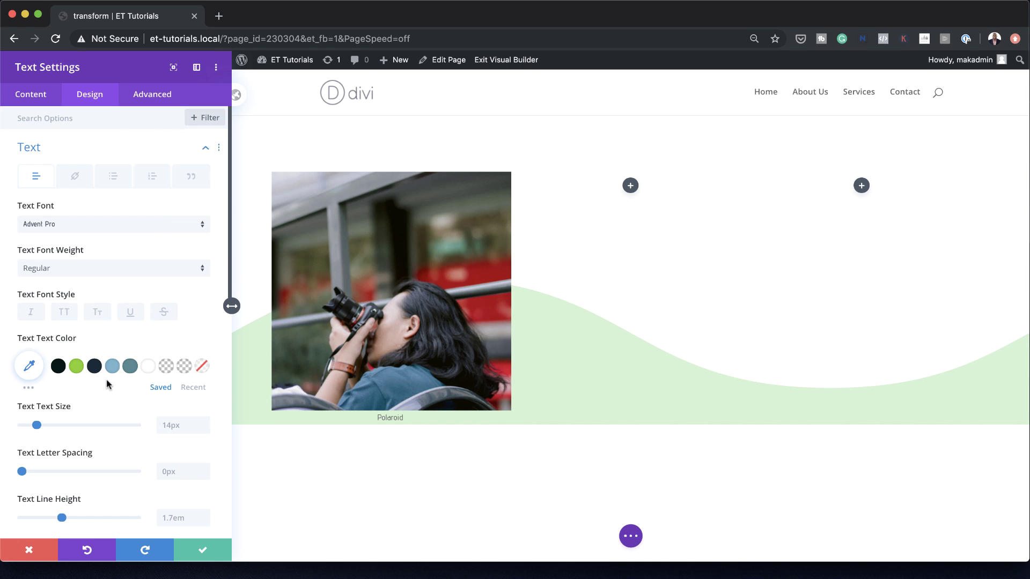
click(31, 366)
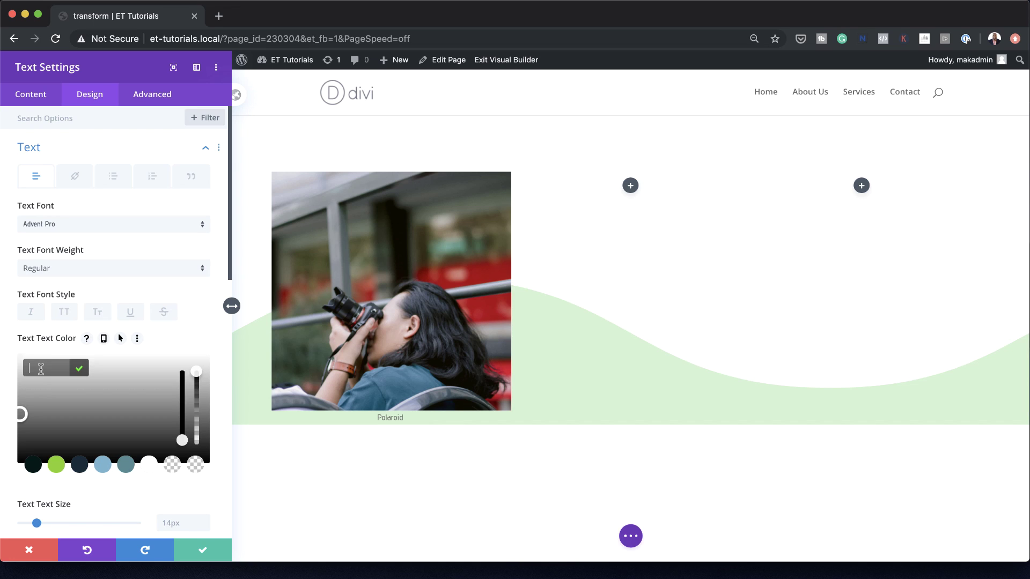
click(40, 369)
text(#474747)
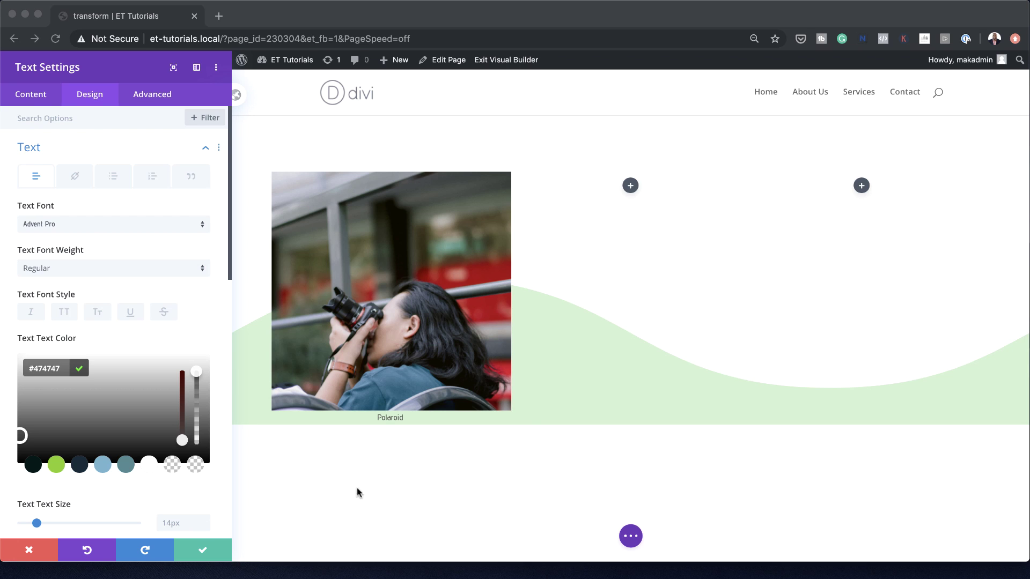
- Set the caption's text size to 1vw on desktop and 2vw on tablet, and check the phone size
scroll(180, 485, down, 5)
click(172, 374)
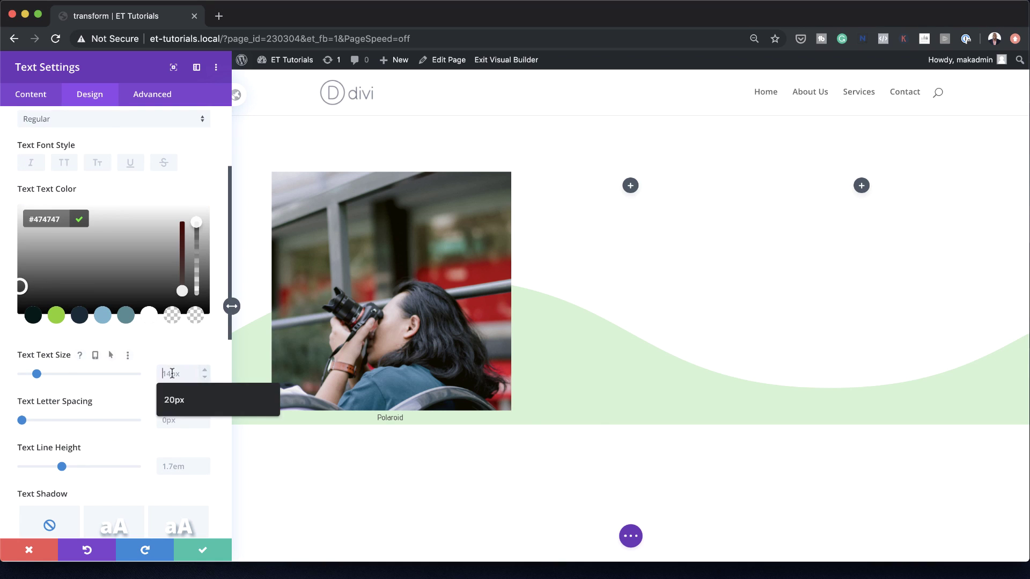
text(1vw)
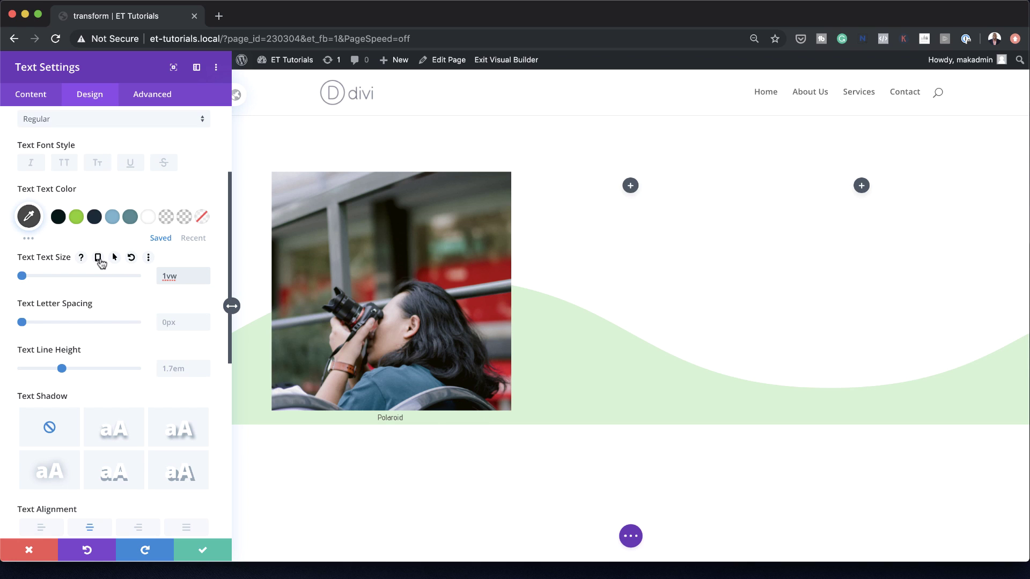
click(98, 258)
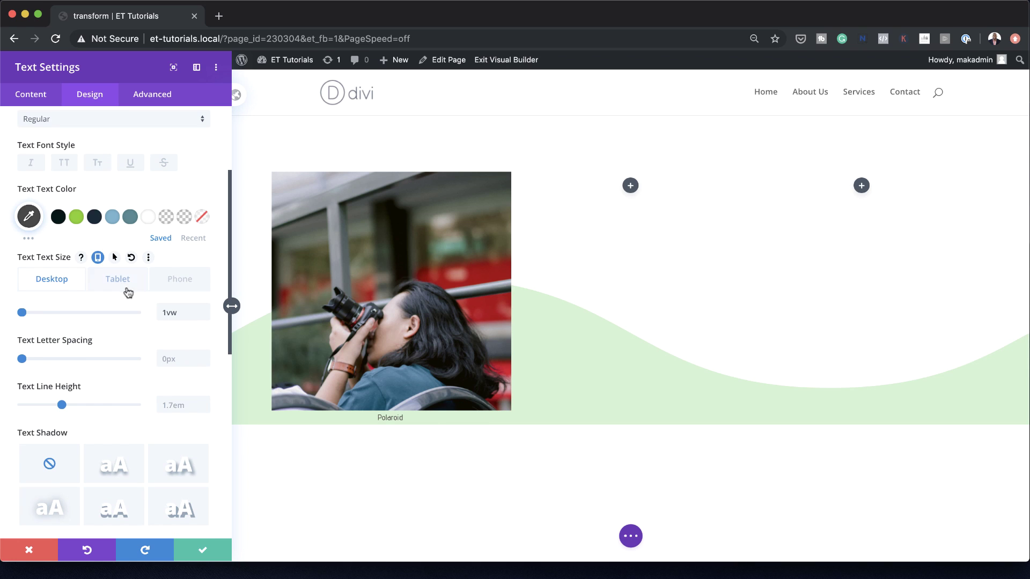
click(124, 280)
click(171, 313)
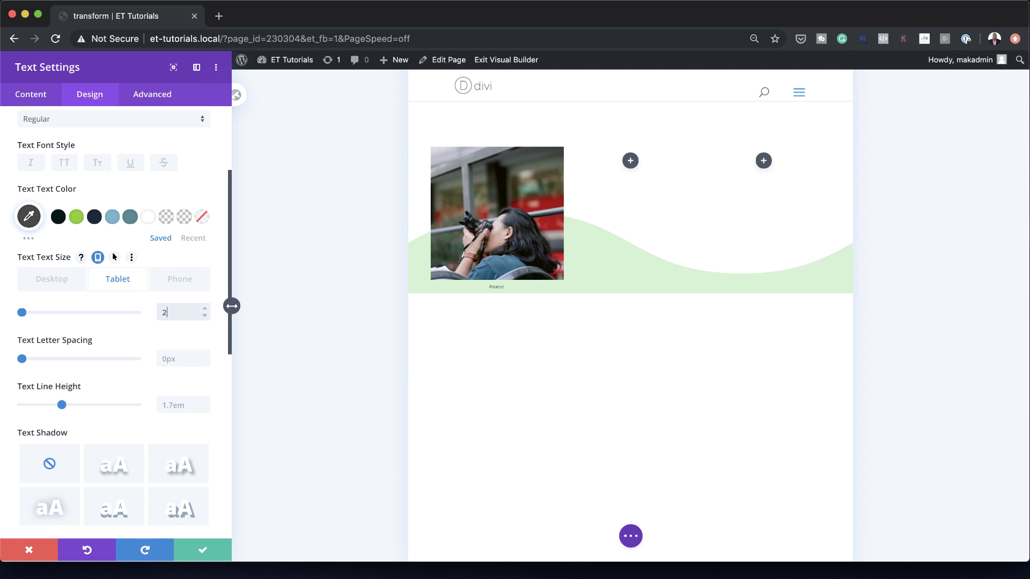
click(192, 280)
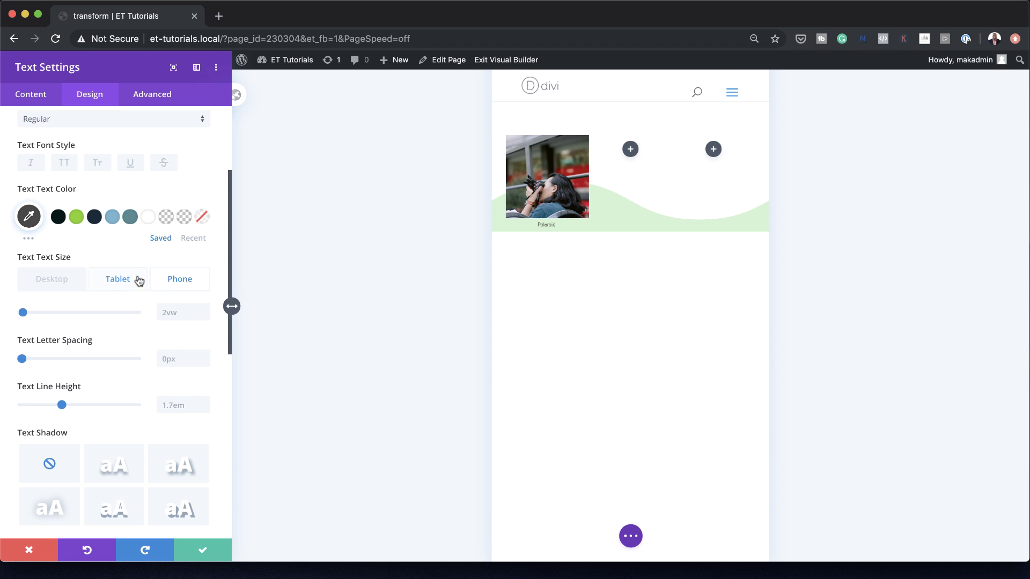
- Return the caption's text size to the desktop view and set its letter spacing to 0.1vw
click(122, 282)
click(59, 279)
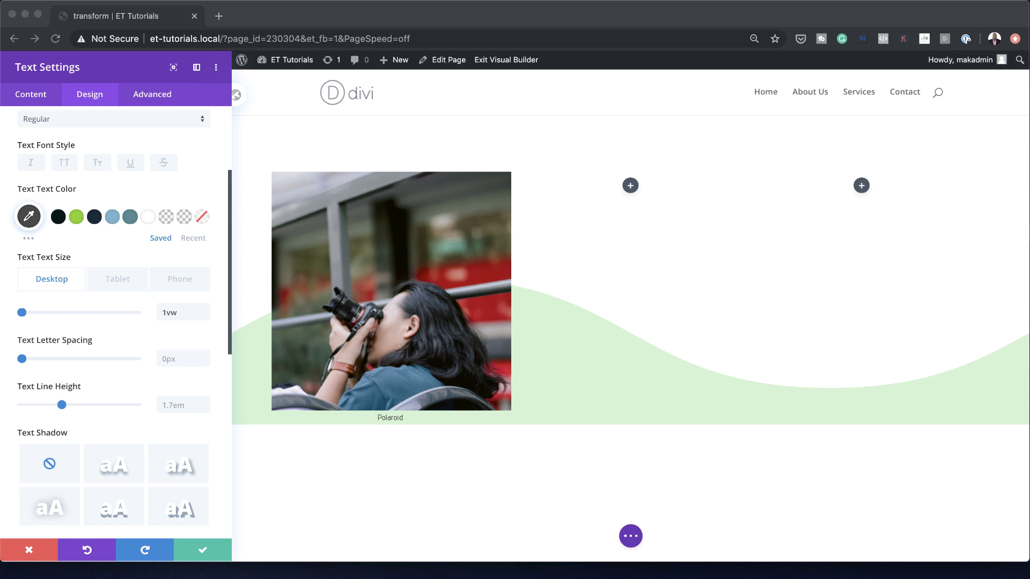
click(170, 369)
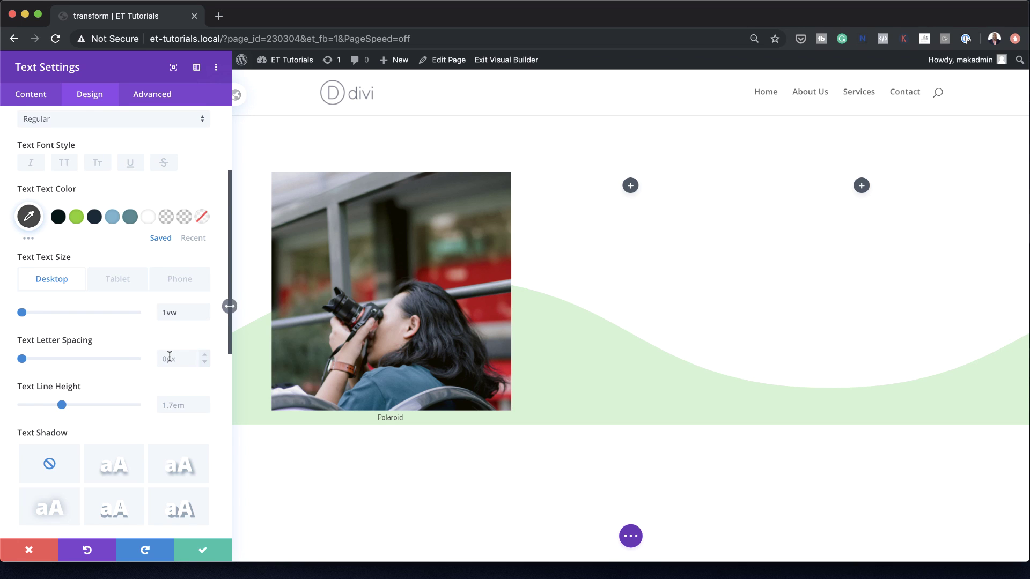
text(0.1vw)
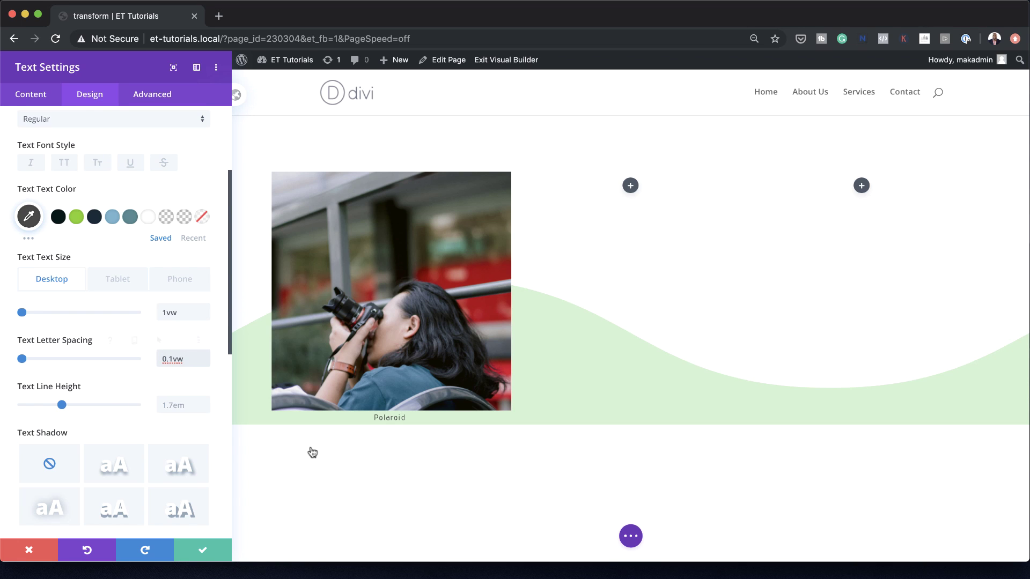
click(182, 404)
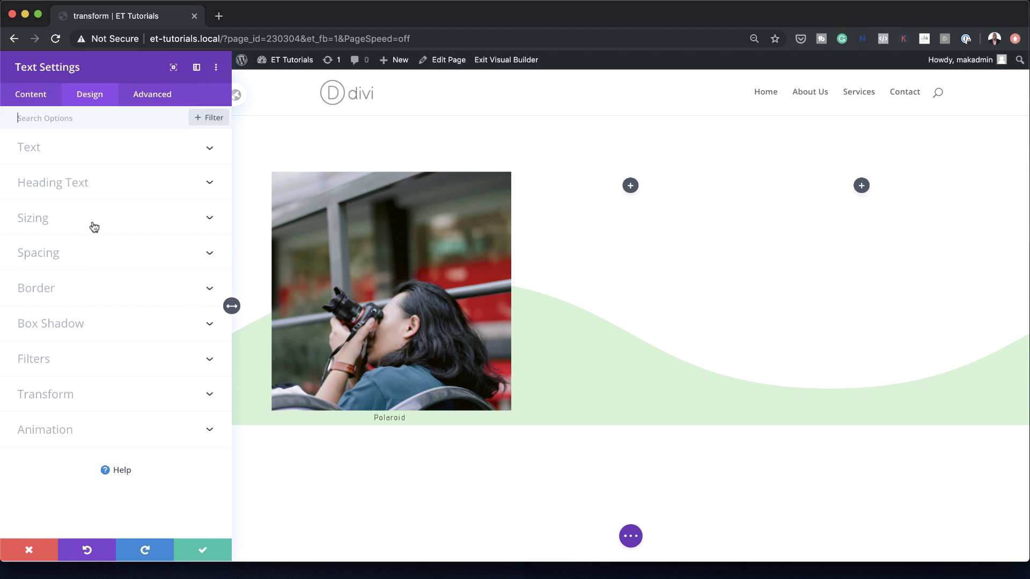
- Set the caption's width to 100% and its top margin to 1vw, and save the Text module
click(93, 219)
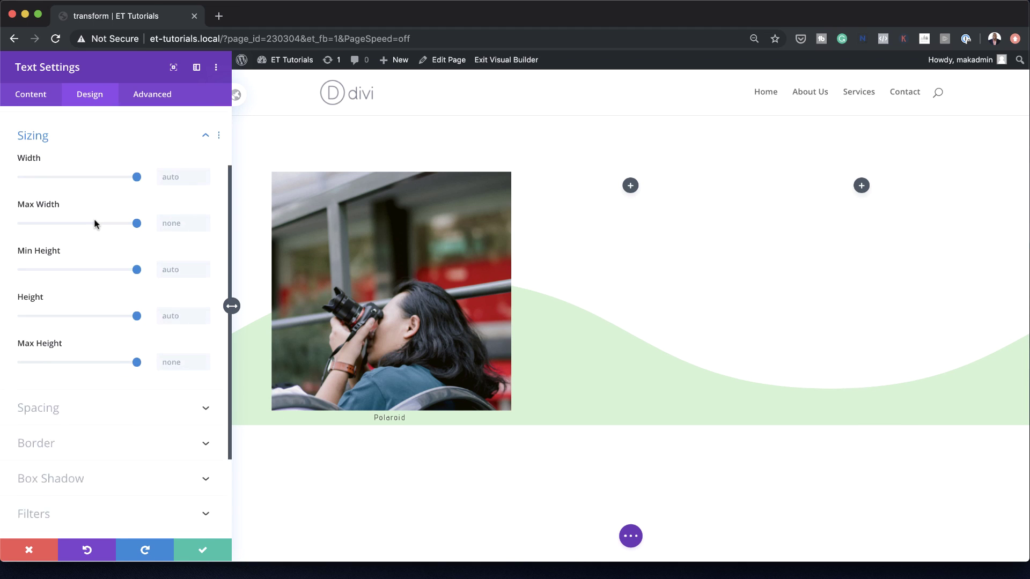
click(171, 166)
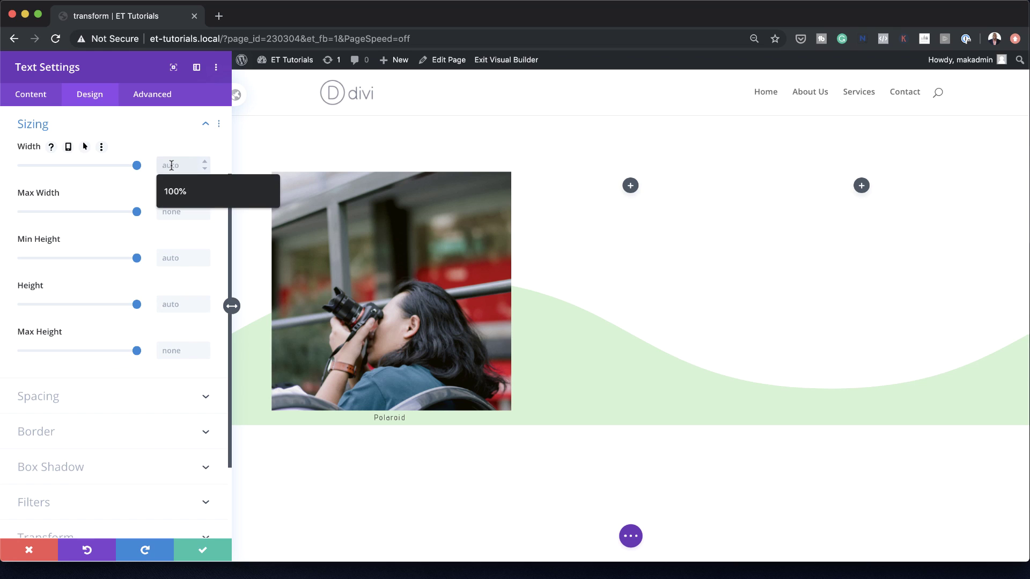
text(100%)
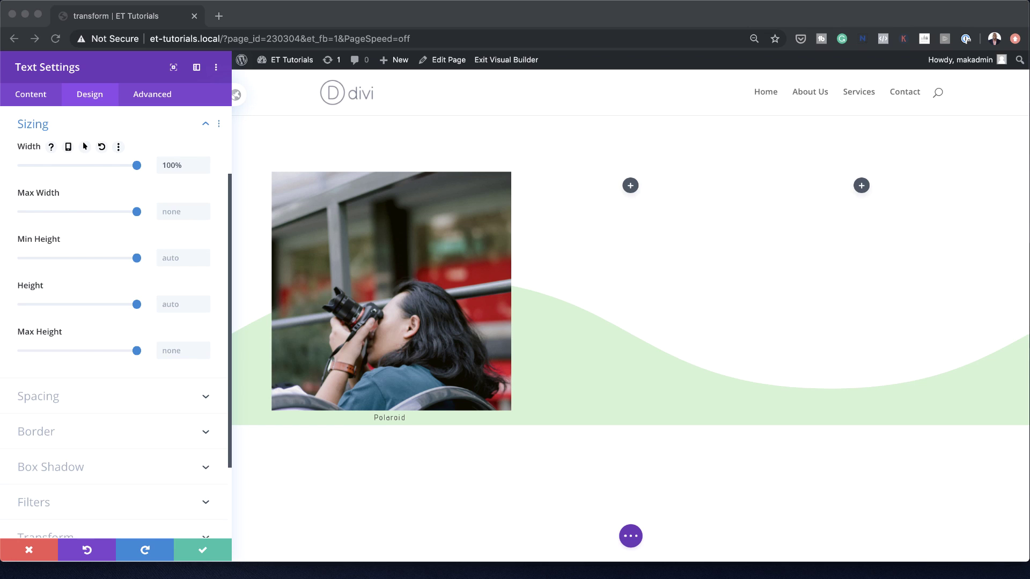
scroll(60, 368, down, 1)
click(51, 391)
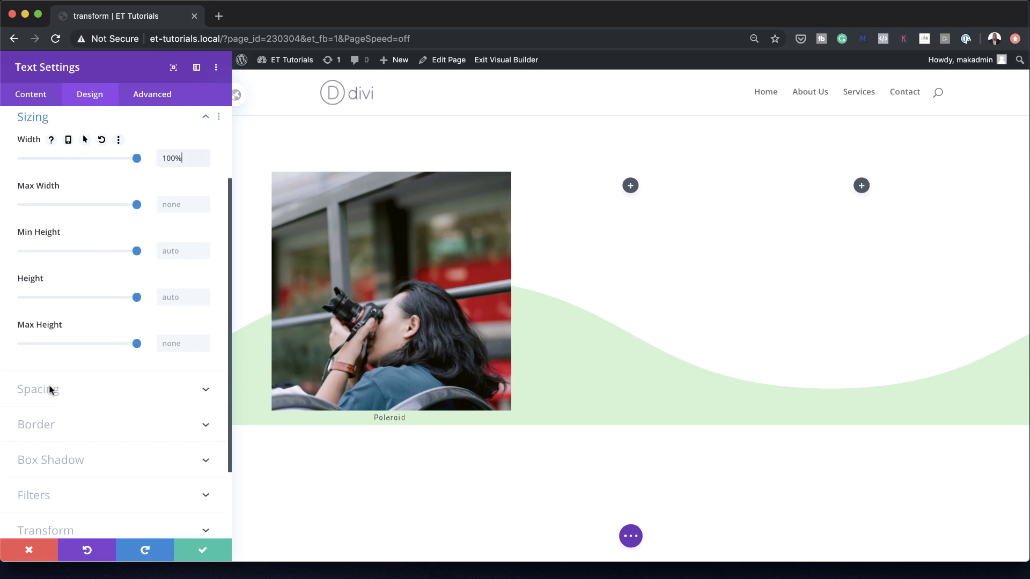
click(51, 391)
click(26, 210)
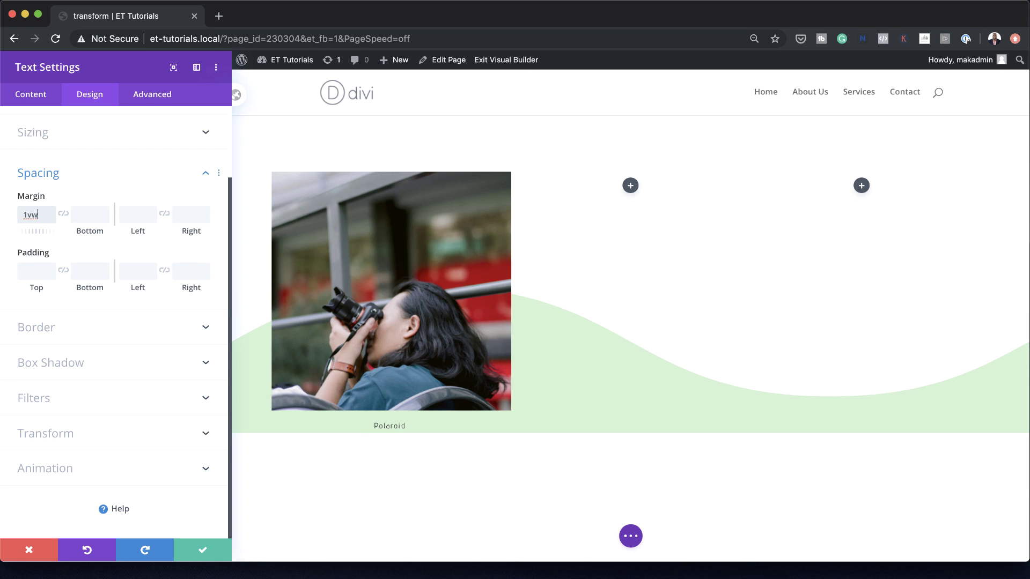
click(201, 550)
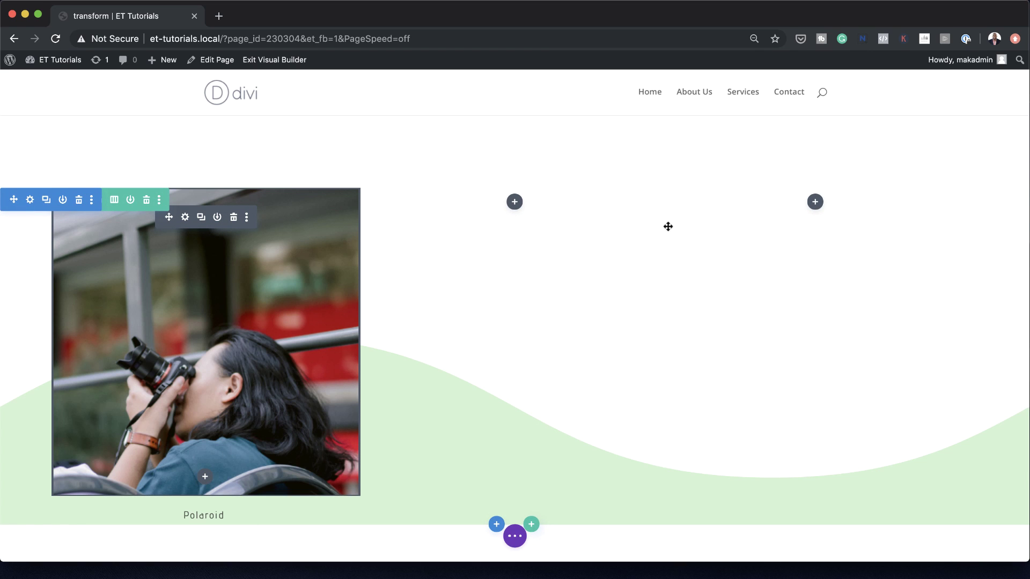
- In wireframe view, duplicate the Image module and place one copy in each of the second and third columns
click(515, 537)
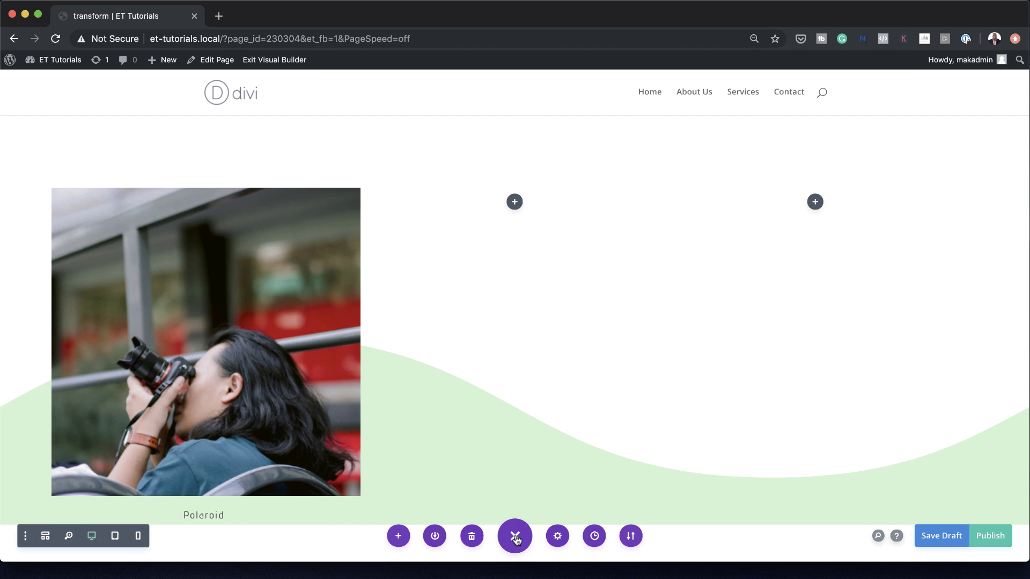
click(46, 537)
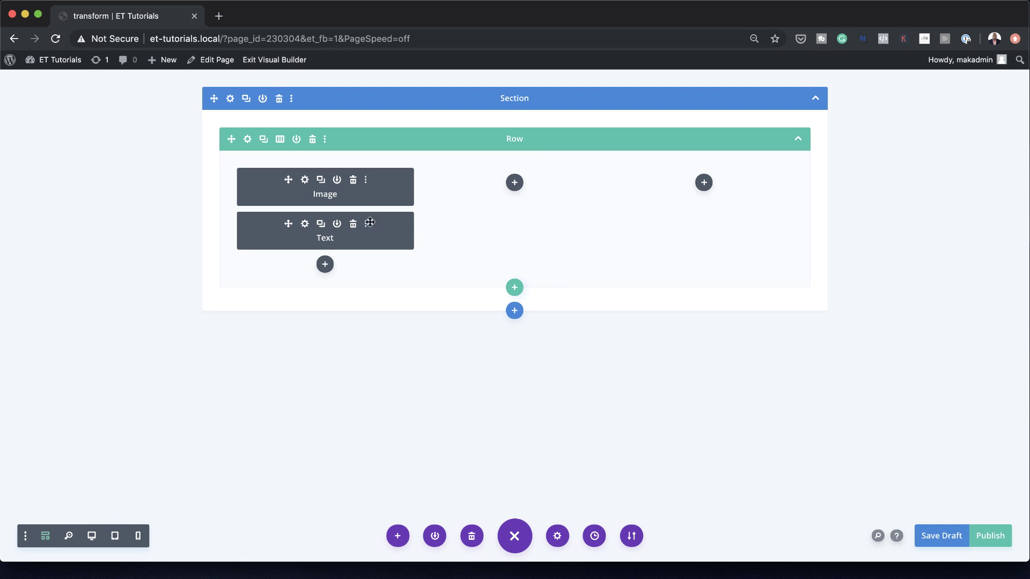
click(321, 181)
drag(288, 180, 633, 181)
click(510, 180)
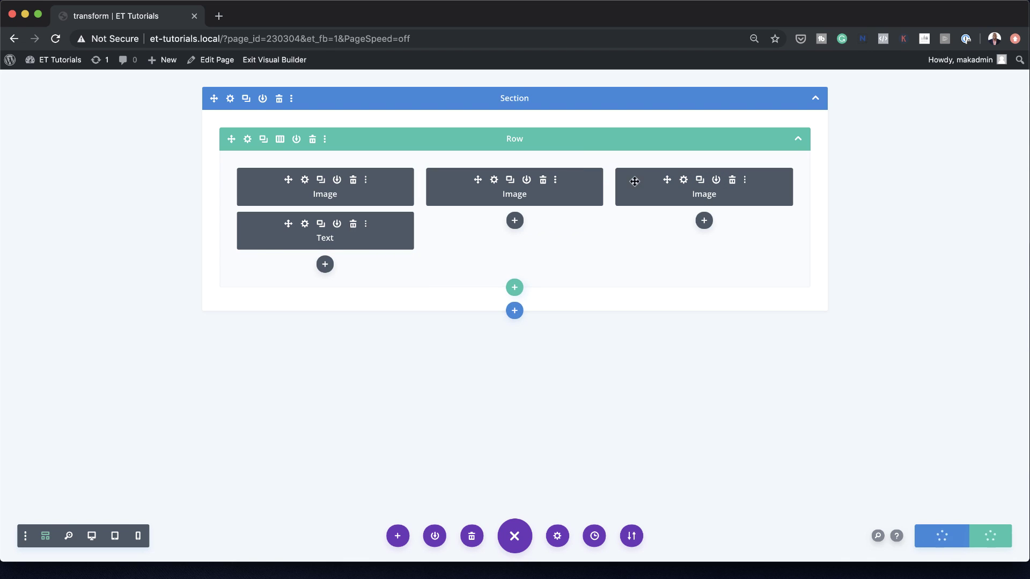
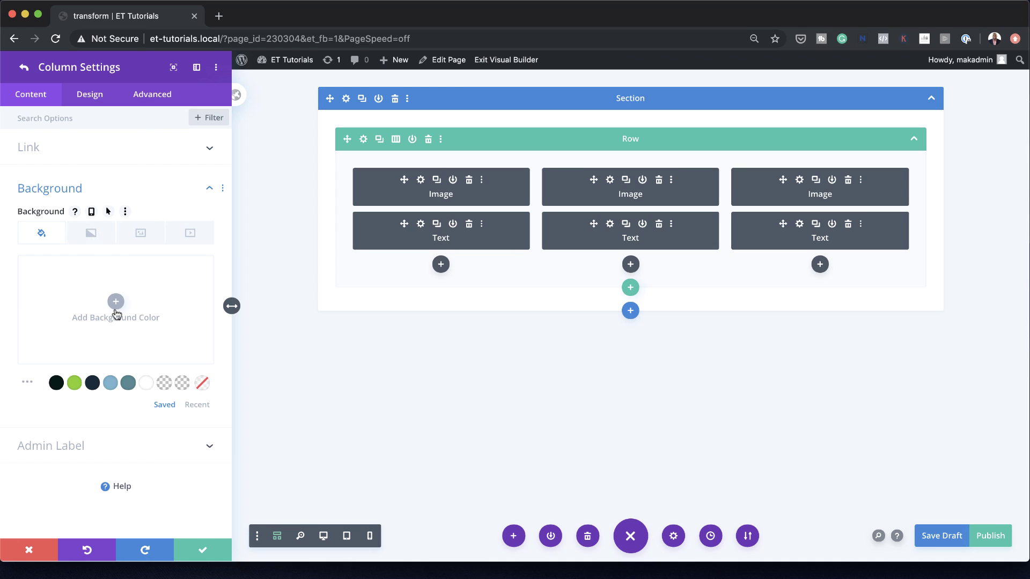
- Give the first column a white background and 2vw of bottom padding
click(147, 384)
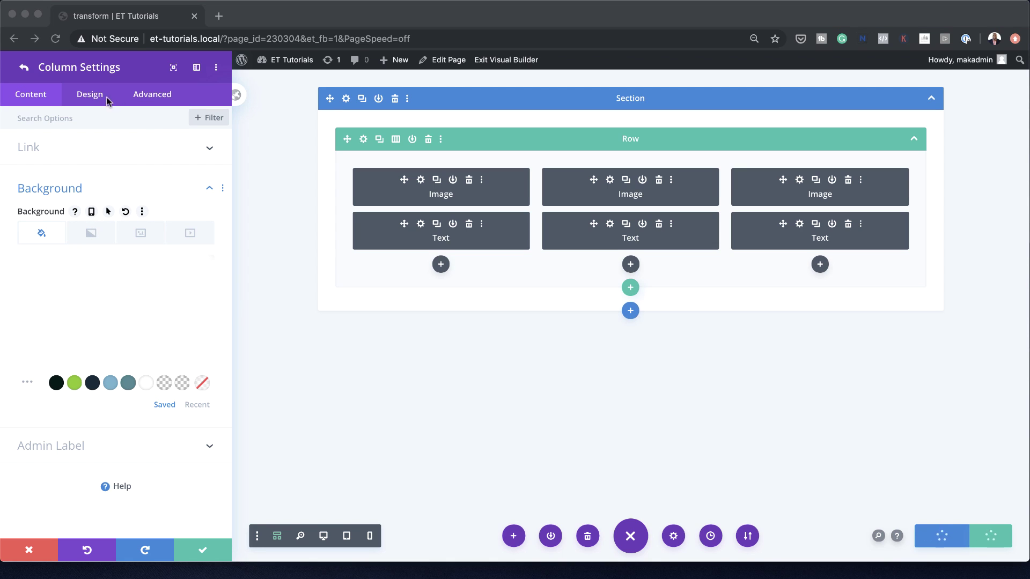
click(89, 100)
click(55, 156)
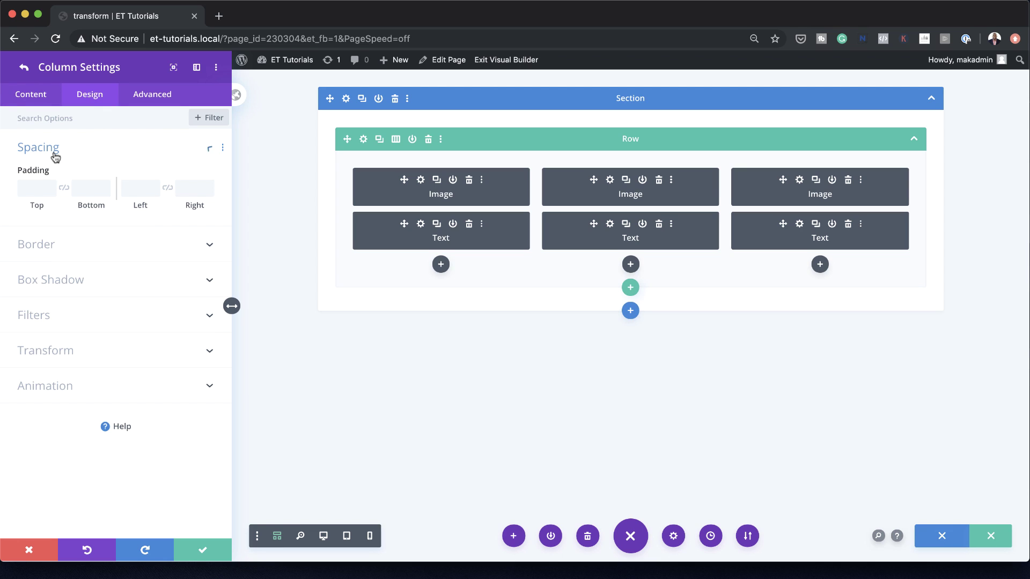
click(32, 190)
text(2vw)
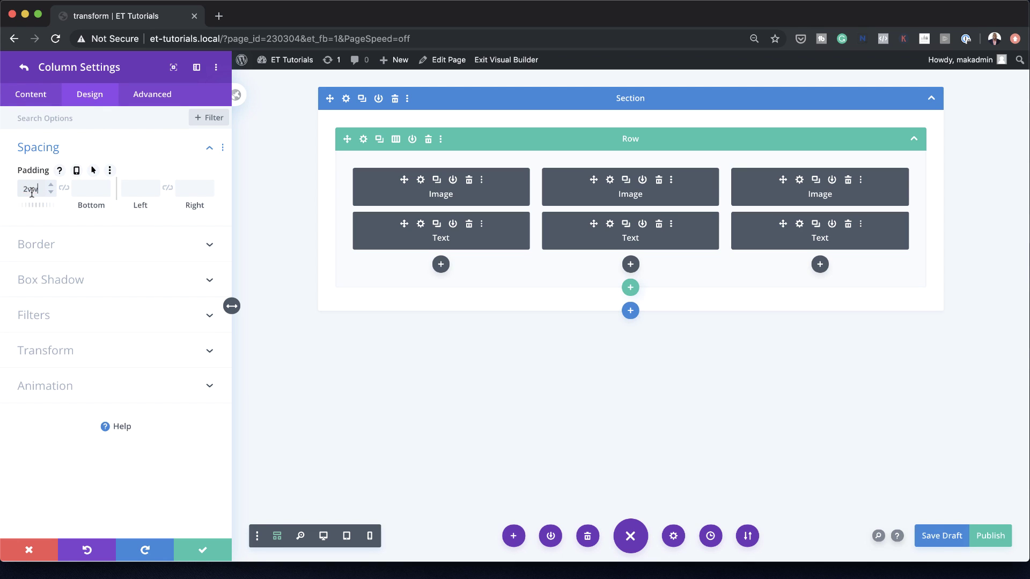
click(68, 222)
double_click(40, 187)
drag(39, 186, 89, 189)
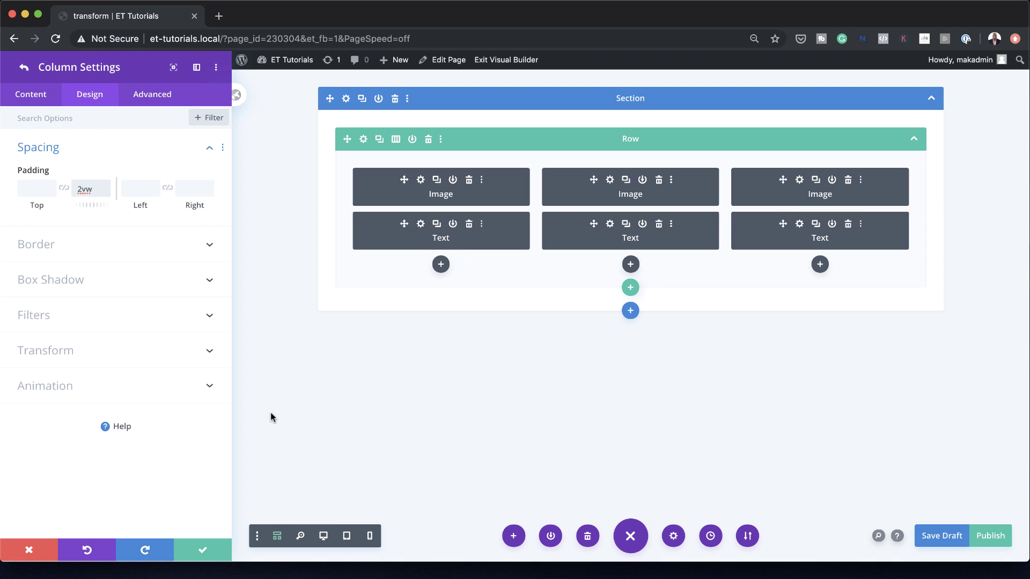
- In desktop view, give the first column a white border 1vw wide at its bottom and 2vw wide on its other three sides
click(325, 537)
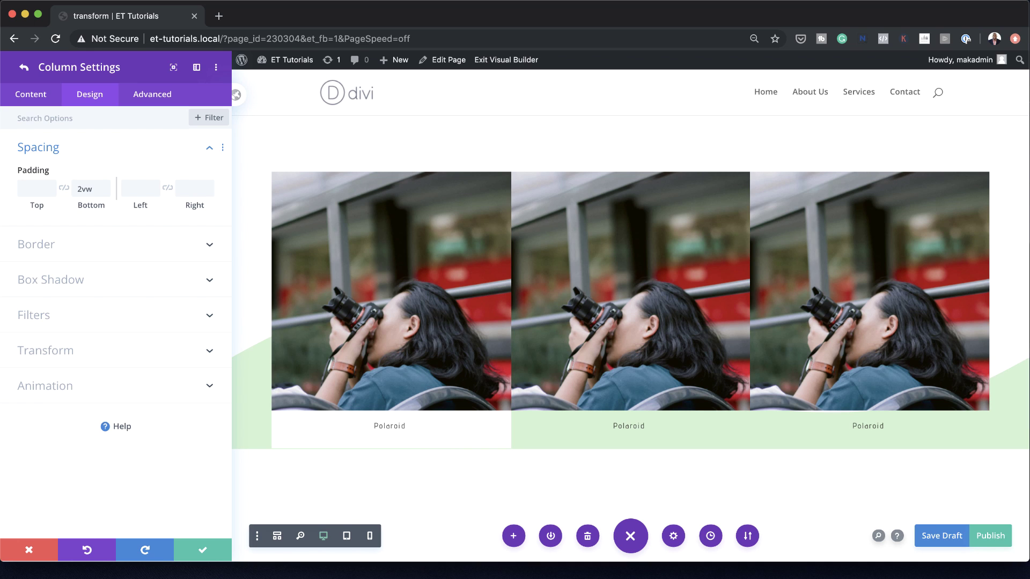
click(52, 249)
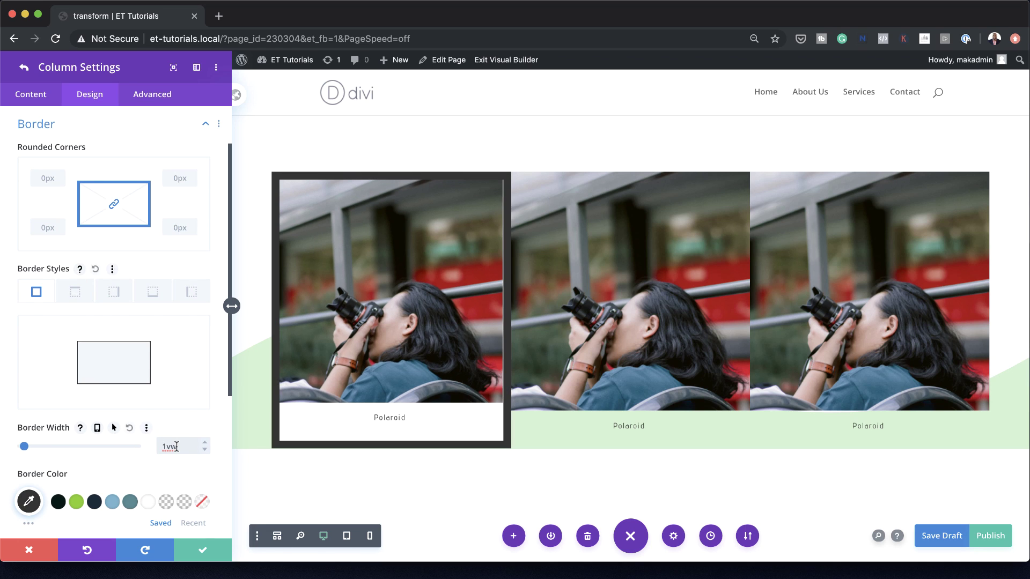
click(76, 295)
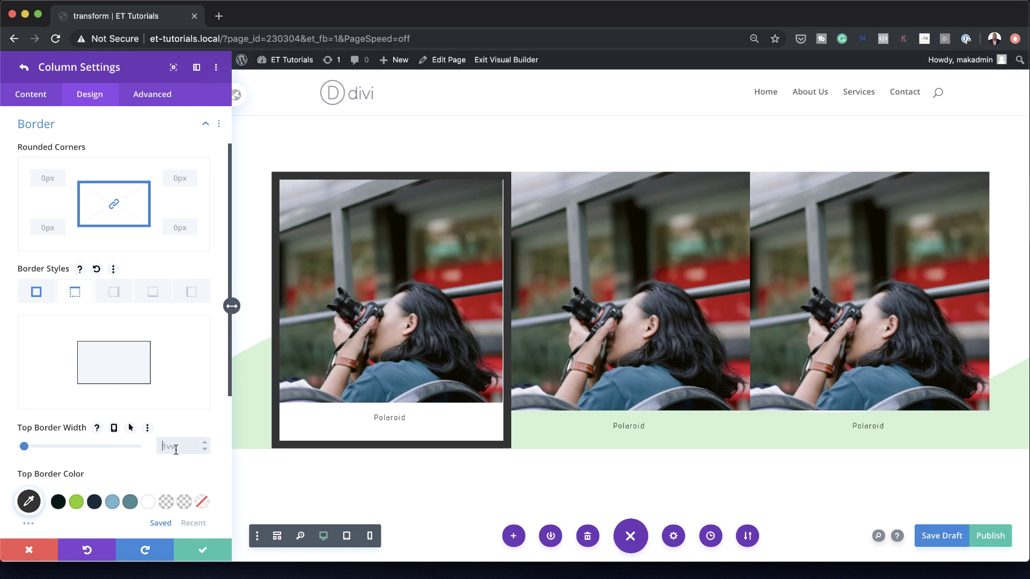
click(114, 294)
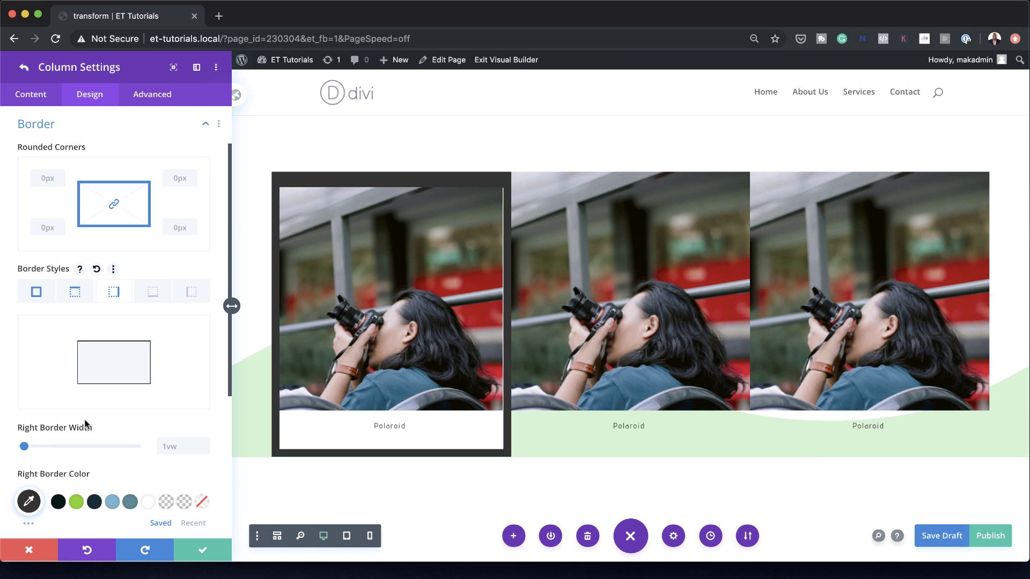
click(159, 446)
text(2vw)
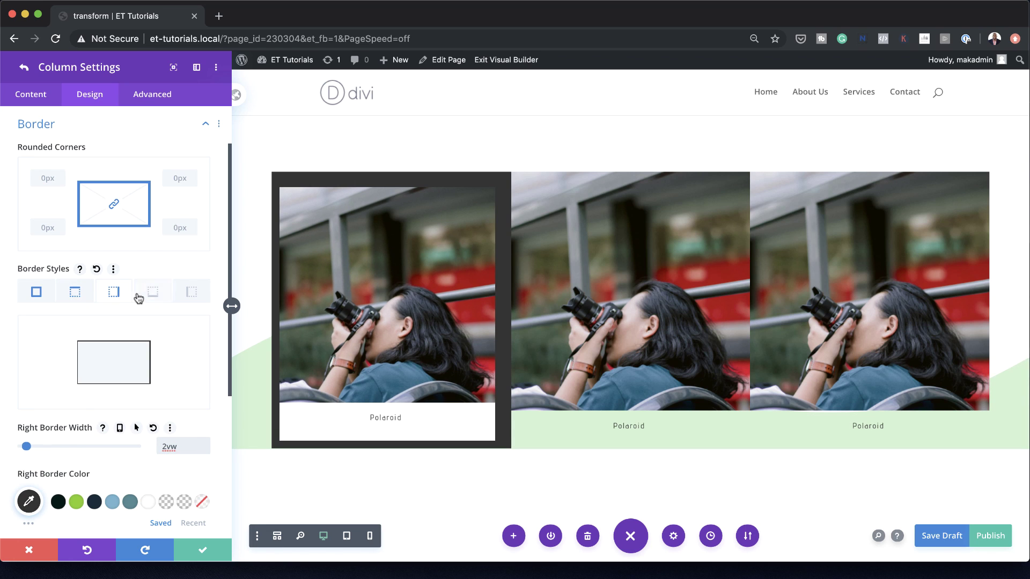
click(160, 298)
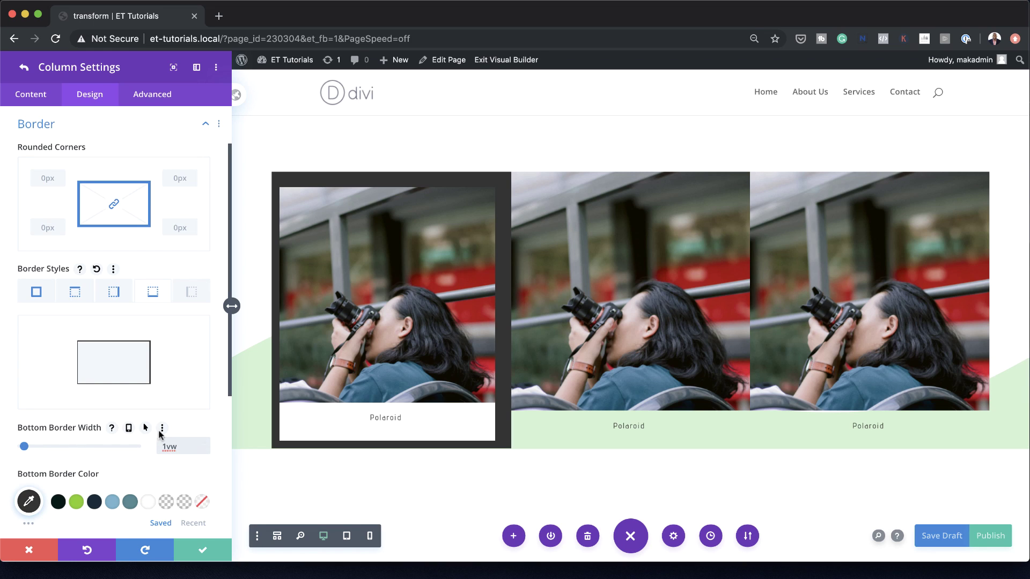
click(192, 292)
click(170, 447)
text(2vw)
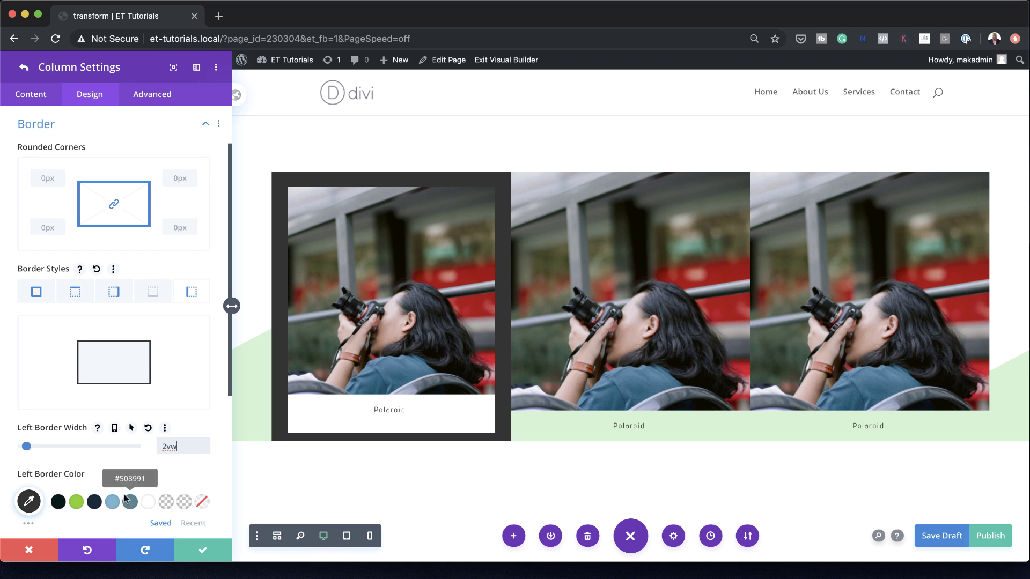
click(148, 502)
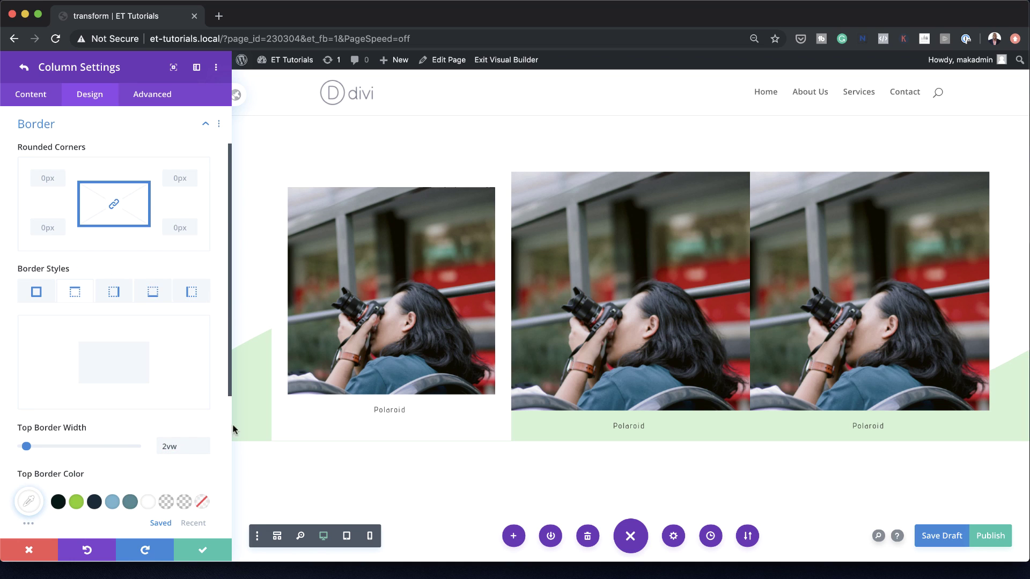
- Apply the box shadow preset that surrounds all sides to the first column, and return to the row settings
scroll(207, 461, down, 5)
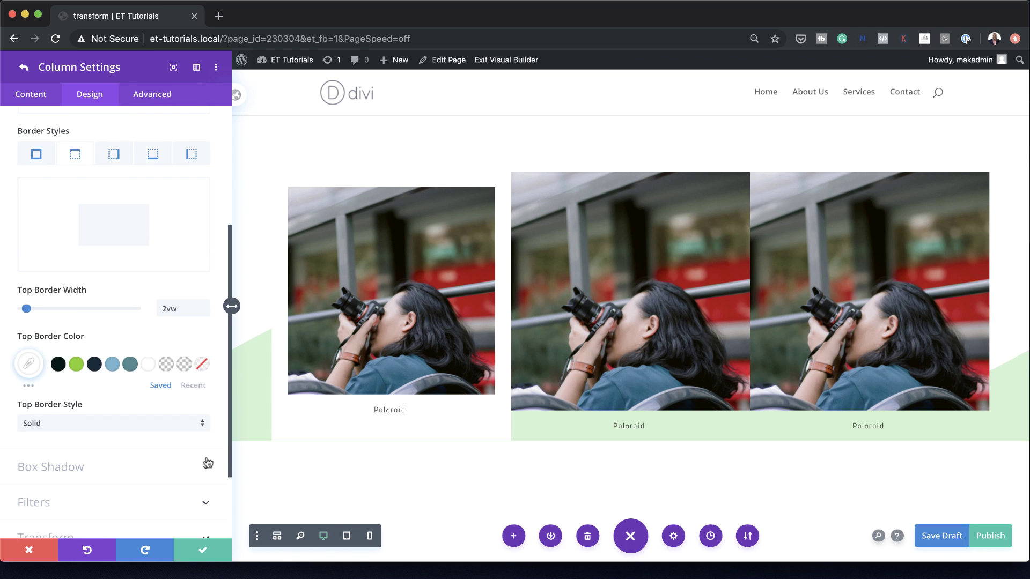
click(113, 447)
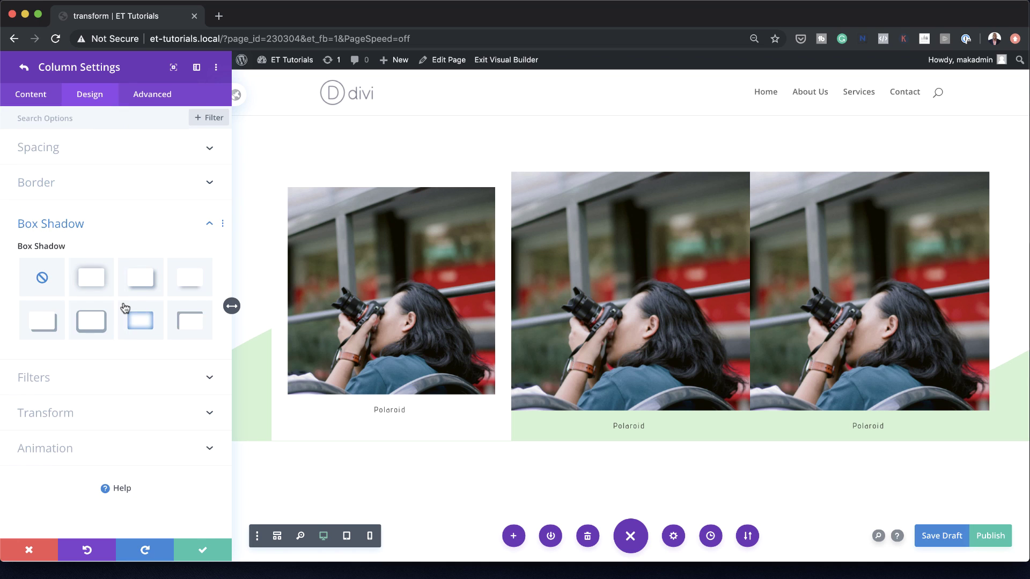
click(100, 286)
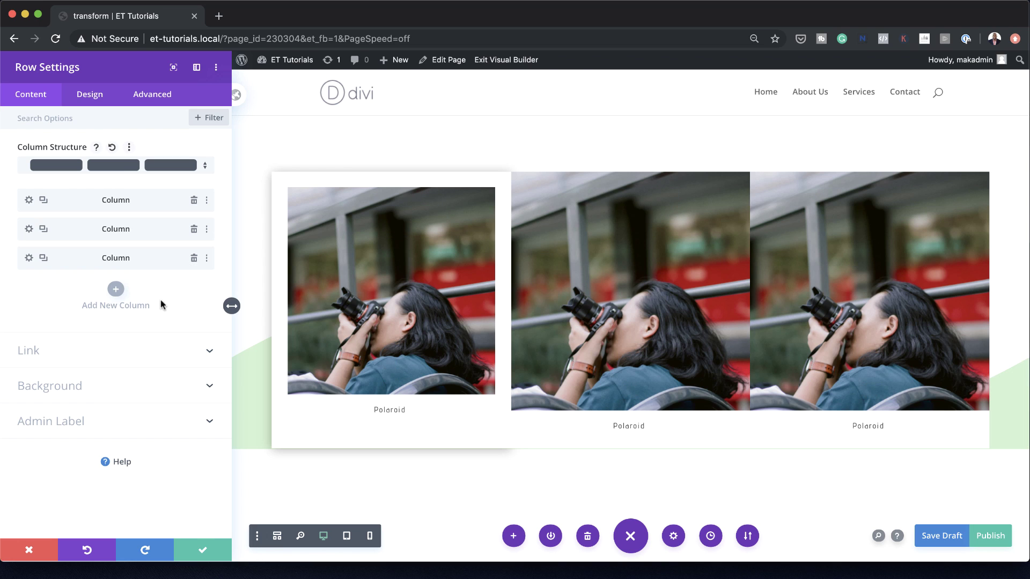
- Copy the first column's item styles and paste them onto the second and third columns
right_click(139, 201)
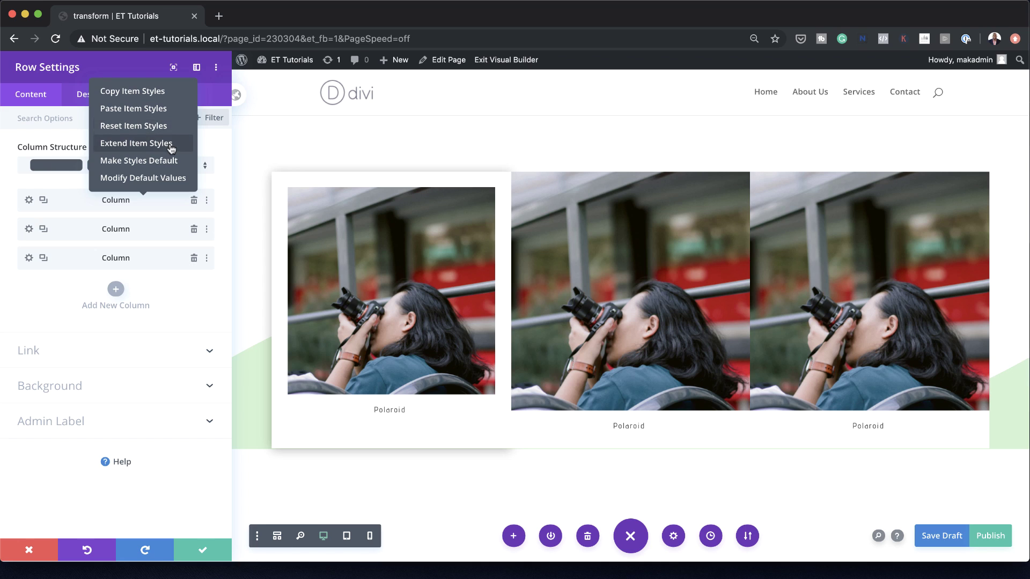
click(168, 95)
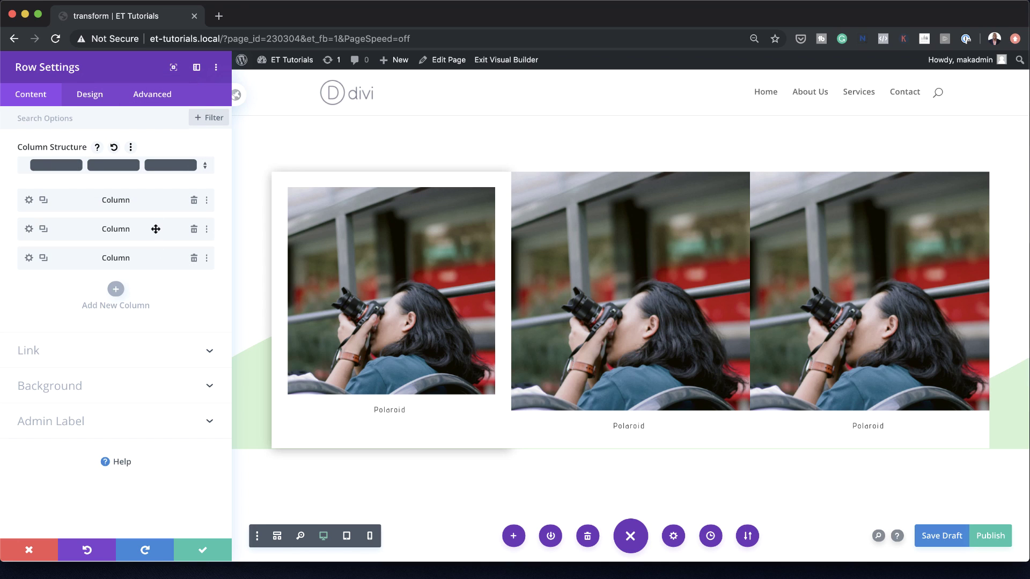
right_click(156, 230)
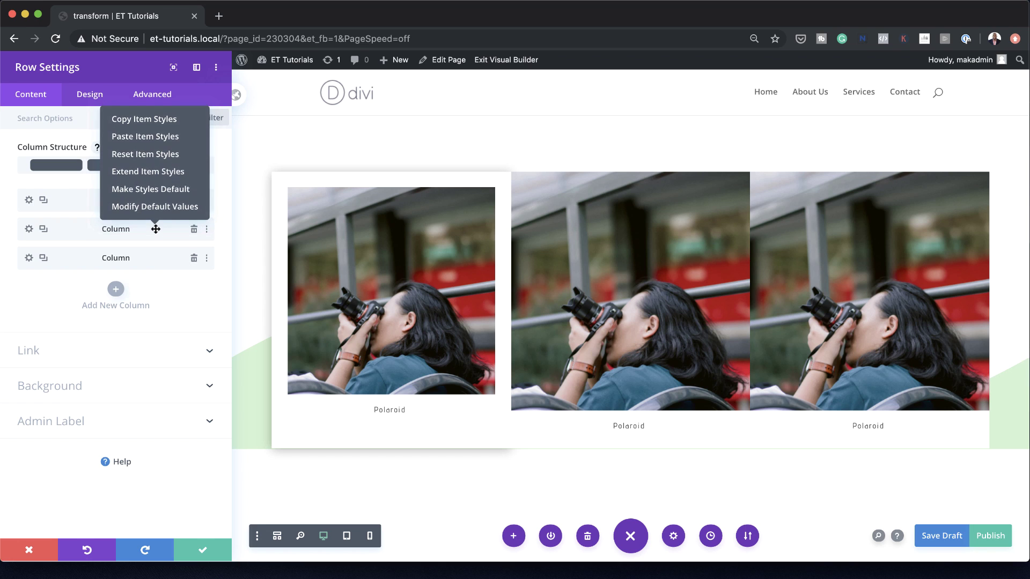
click(177, 138)
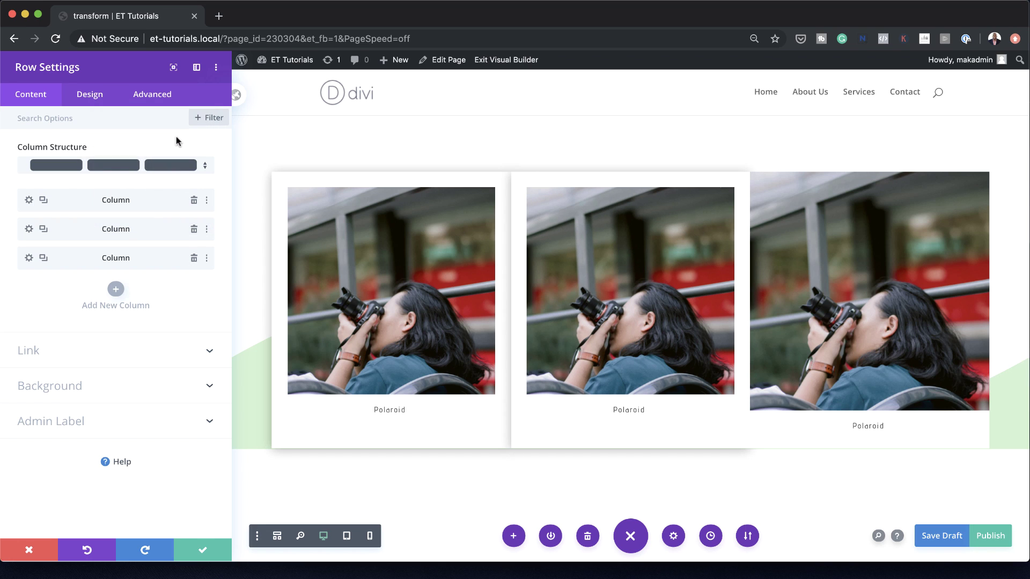
right_click(155, 257)
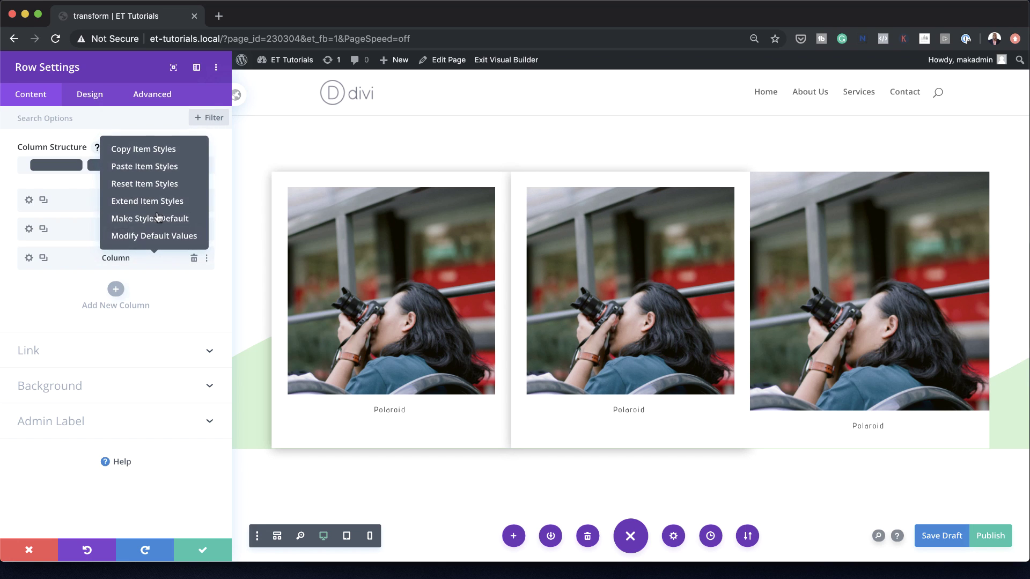
click(168, 167)
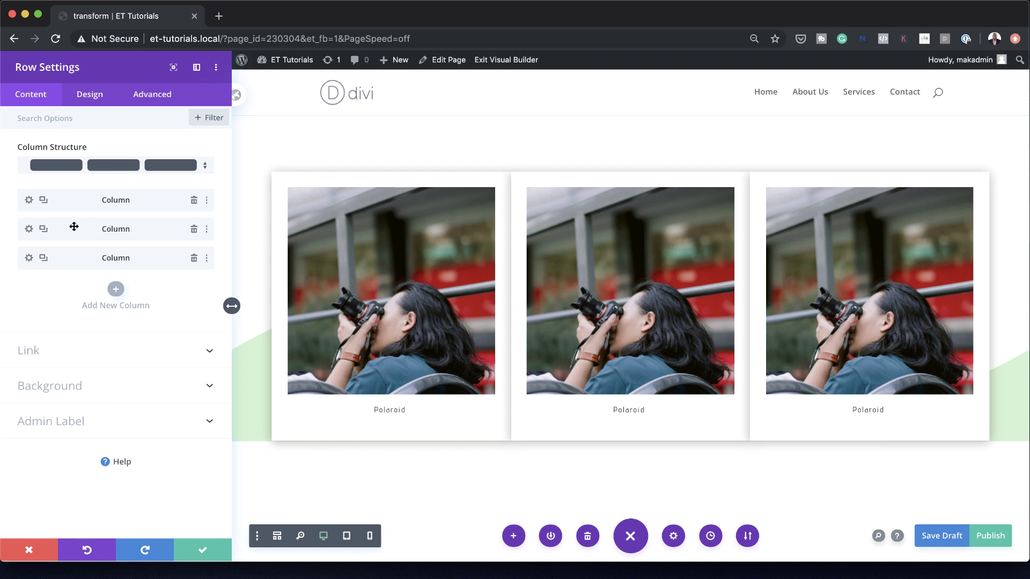
- Unlink the first column's translate values and move it -6vw vertically and -11vw horizontally
click(29, 201)
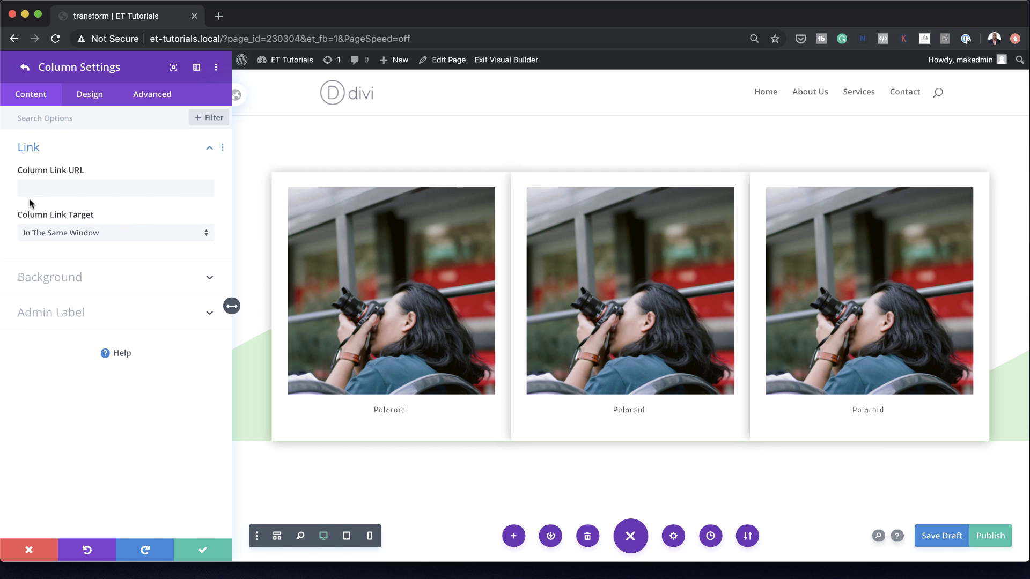
click(89, 96)
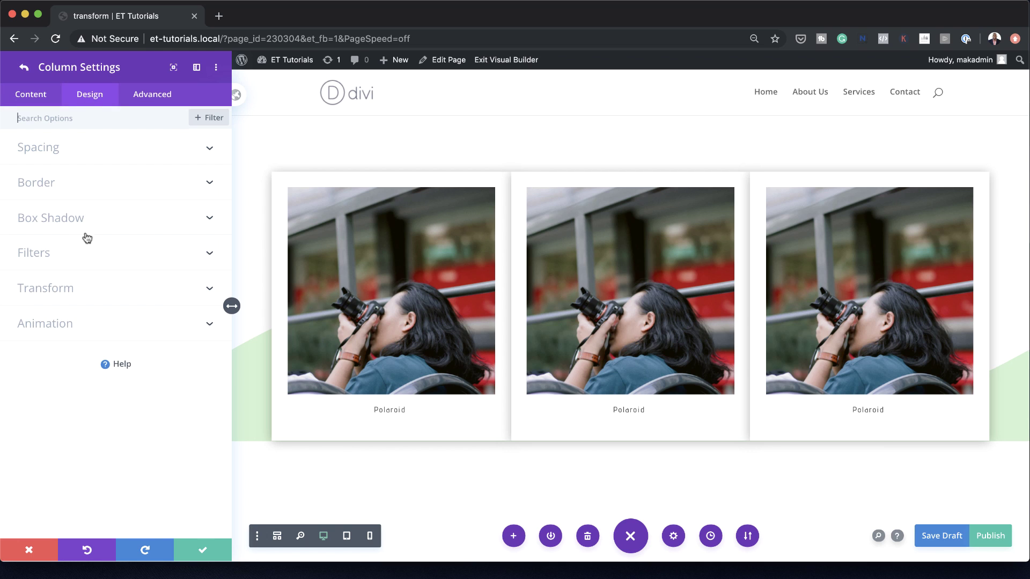
click(63, 290)
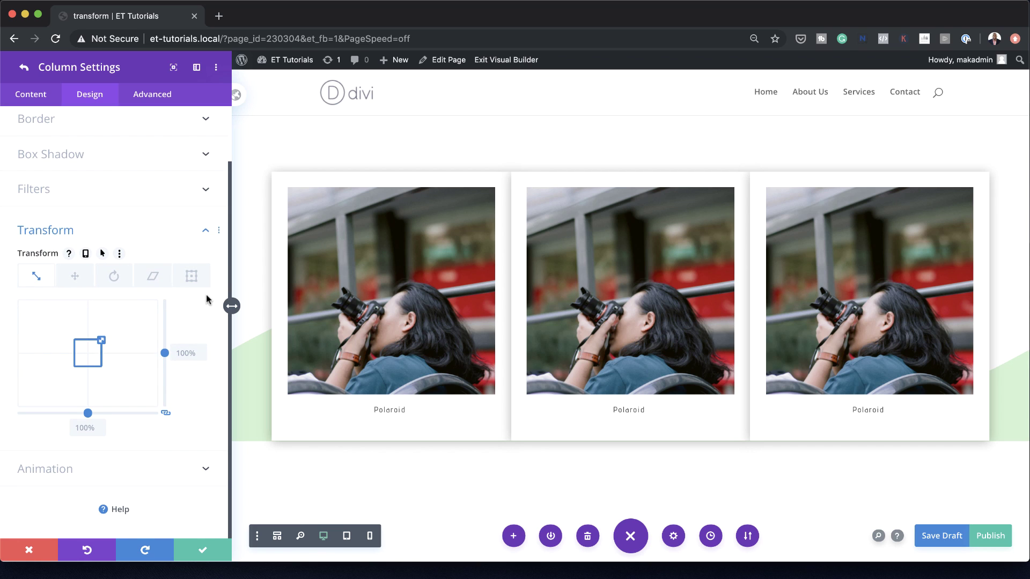
click(76, 276)
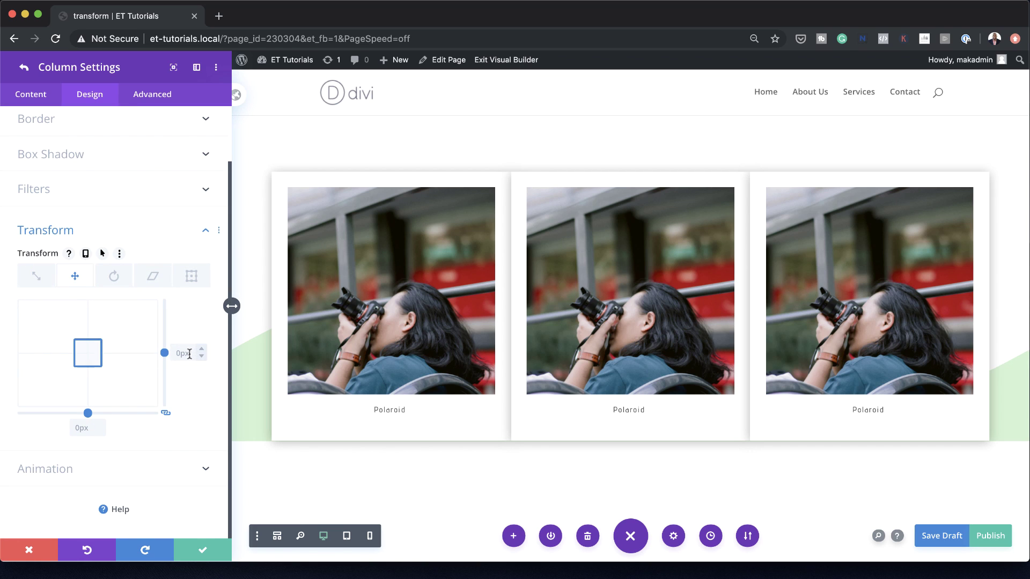
click(166, 413)
click(185, 354)
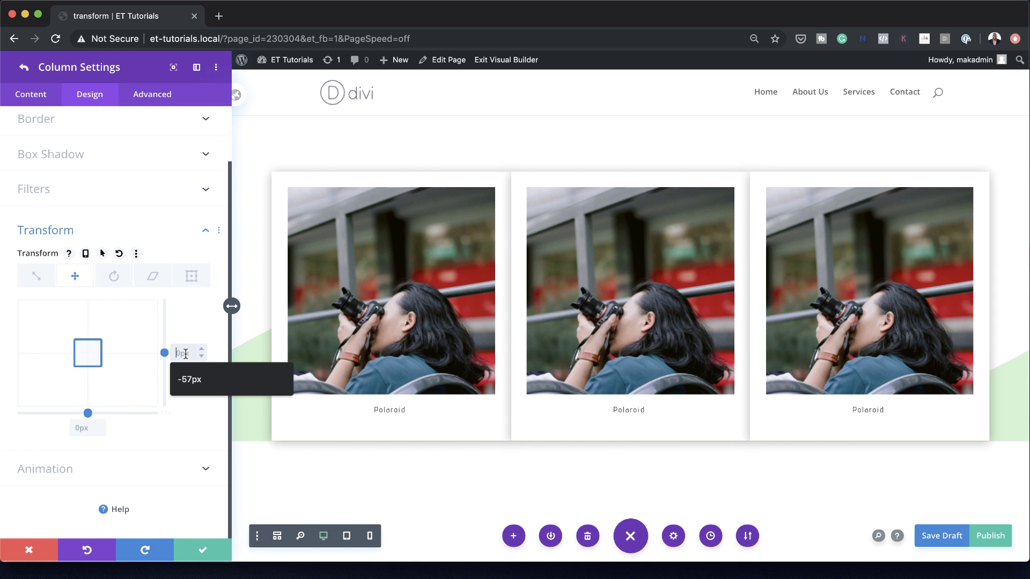
text(-6vw)
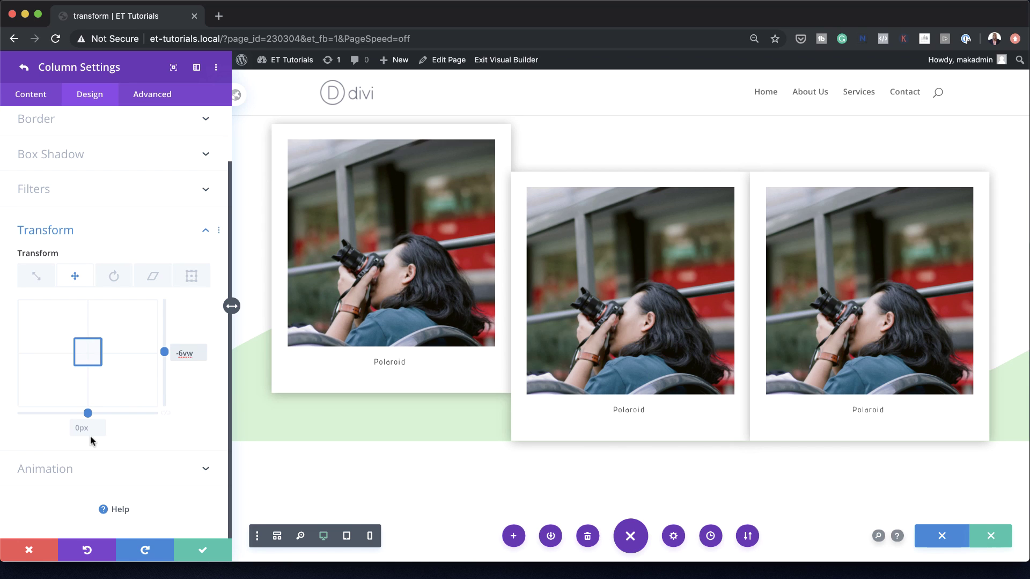
click(86, 428)
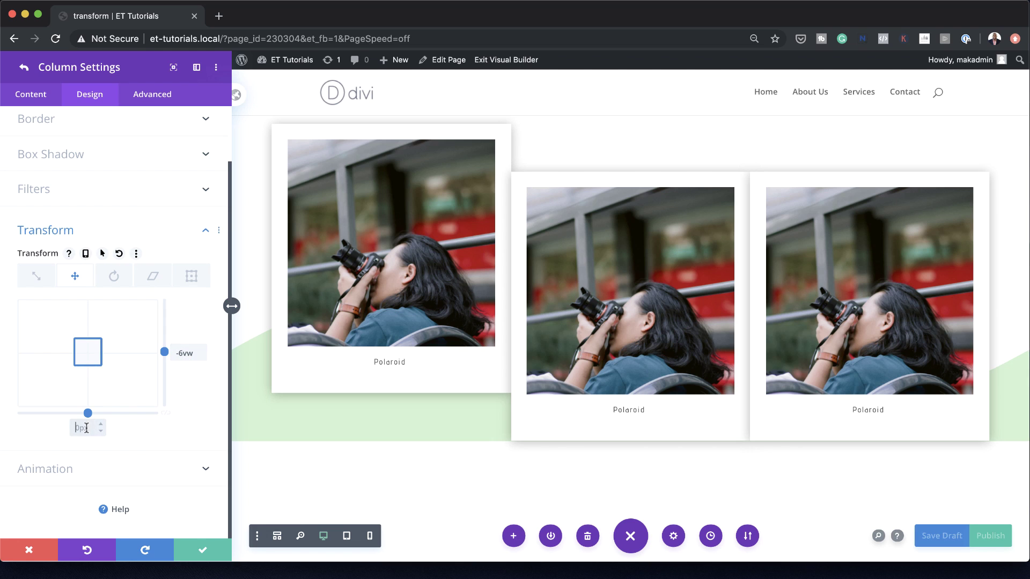
text(-11vw)
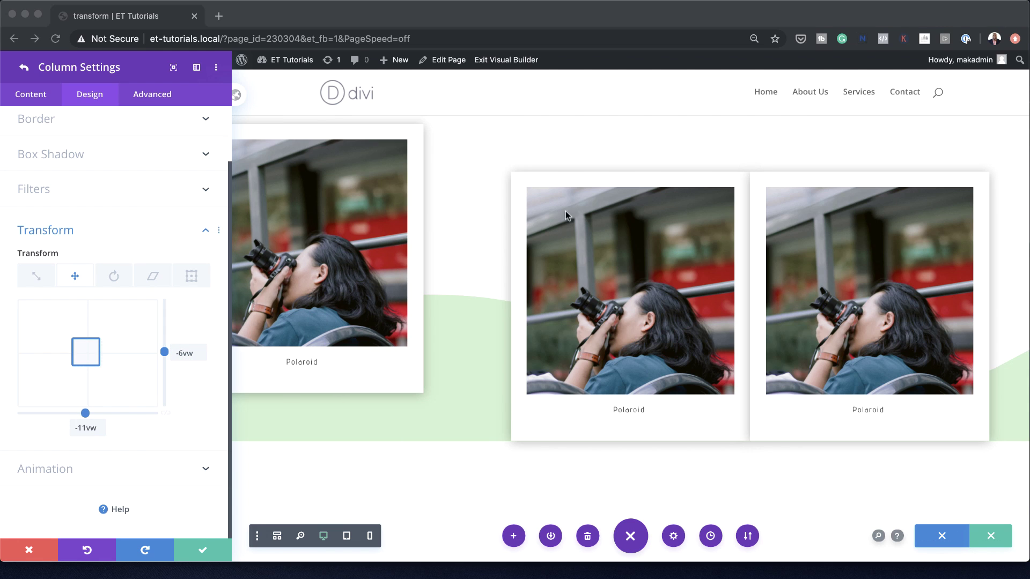
- Rotate the first column to 341deg in the image plane and return to the row settings
click(115, 278)
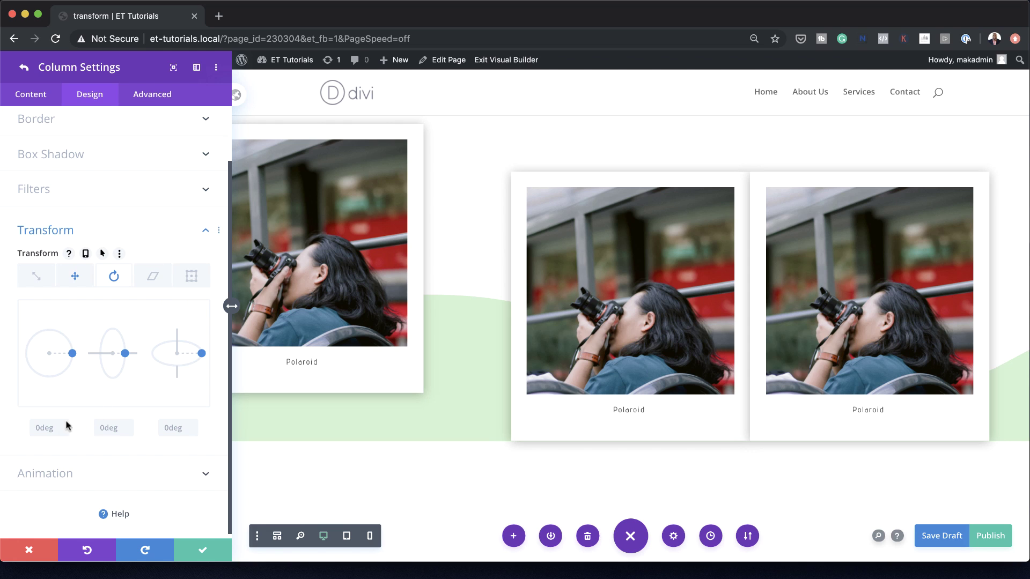
click(41, 429)
text(341deg)
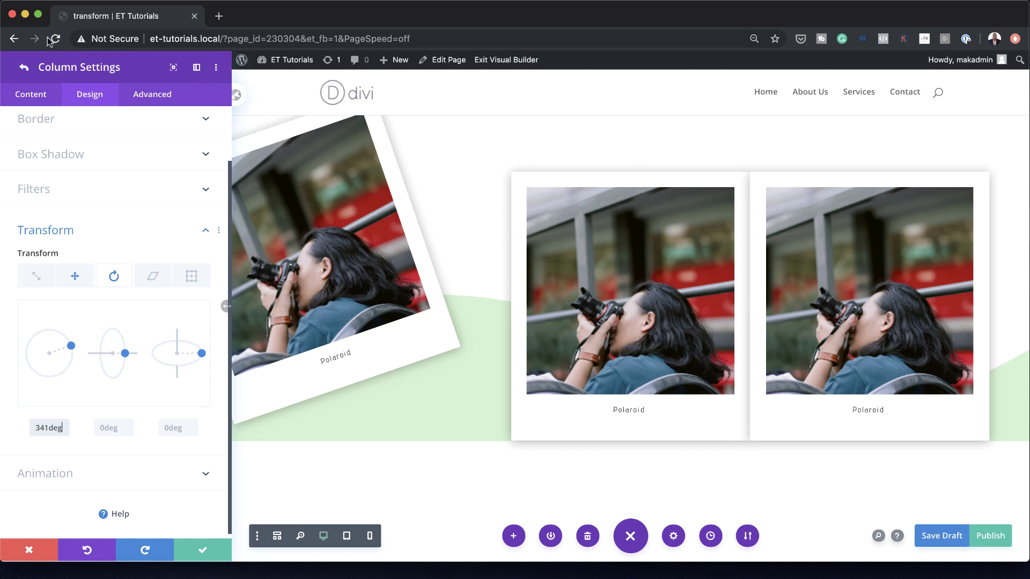
click(24, 67)
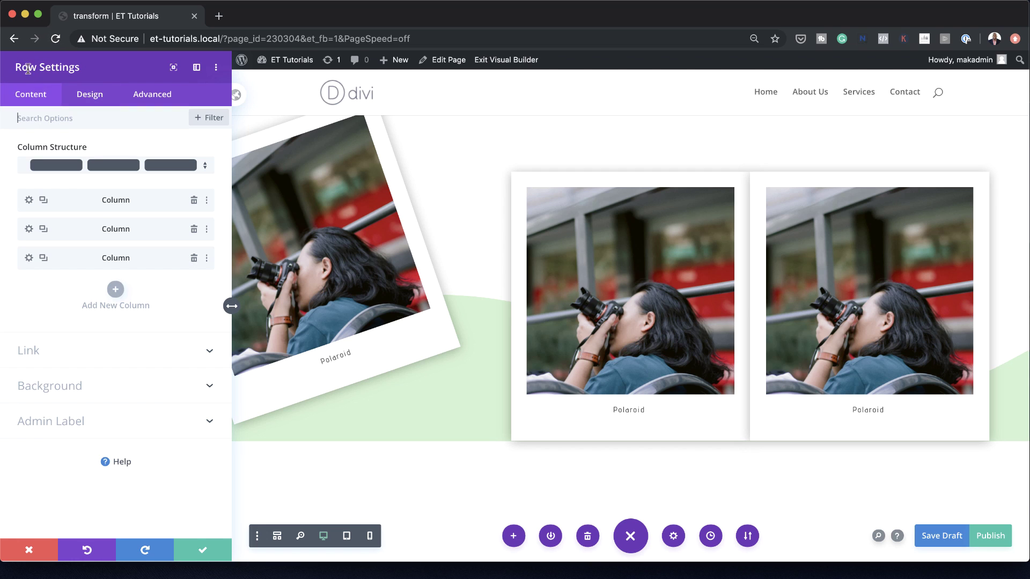
- Unlink the second column's translate values and set them to 0vw vertically and -22vw horizontally
click(29, 229)
click(90, 94)
click(69, 289)
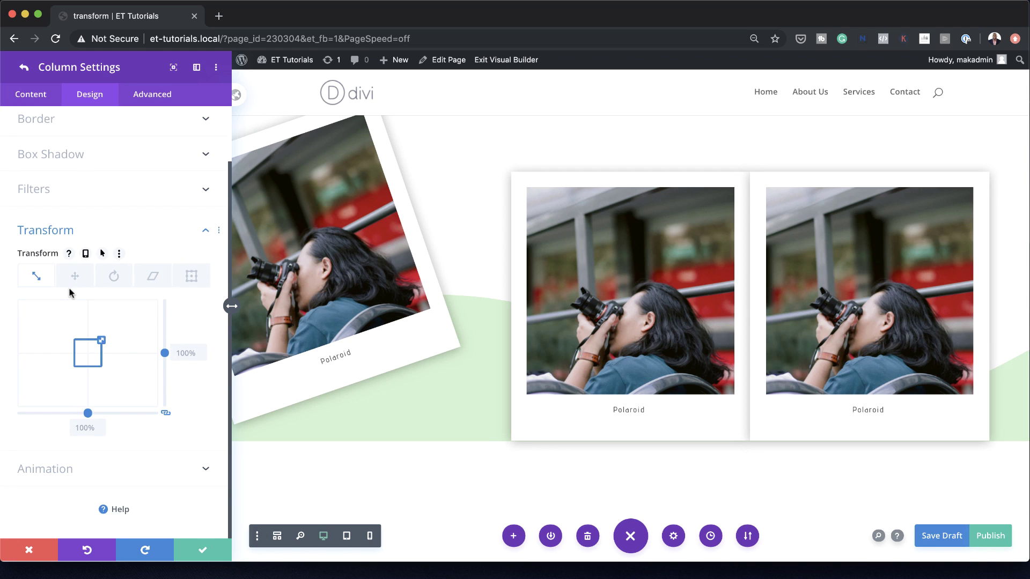
click(75, 278)
click(165, 412)
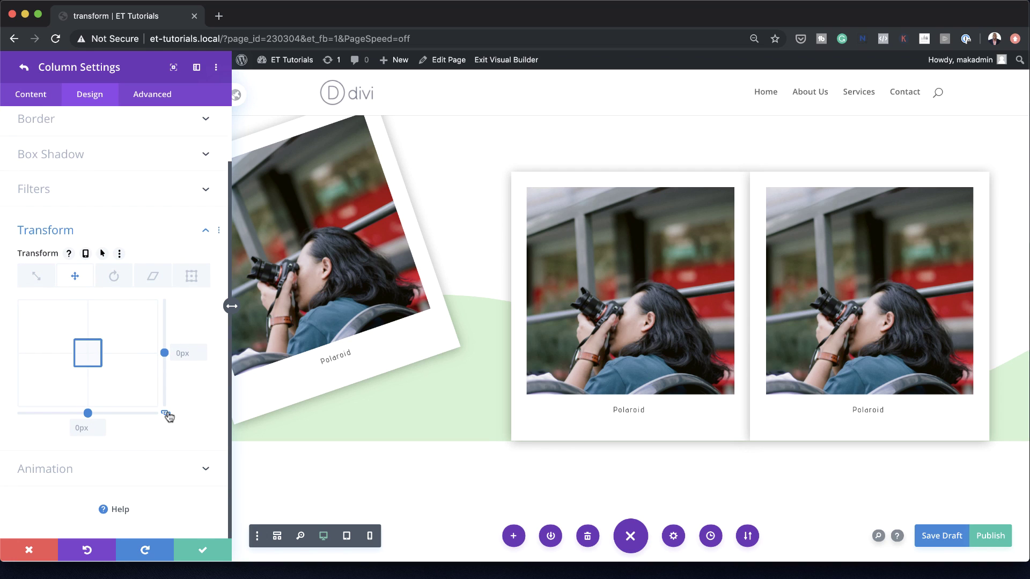
click(184, 351)
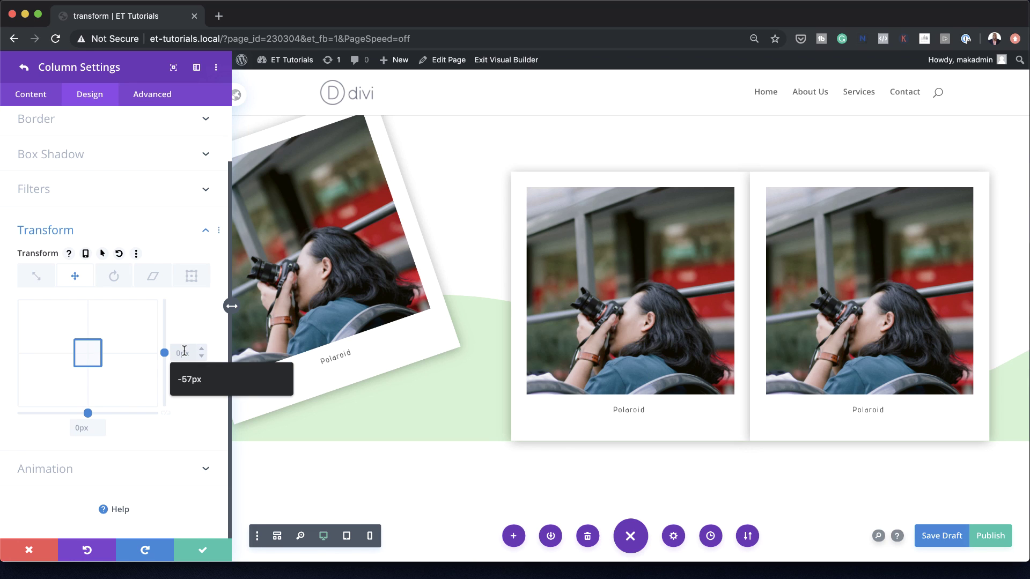
text(0vw)
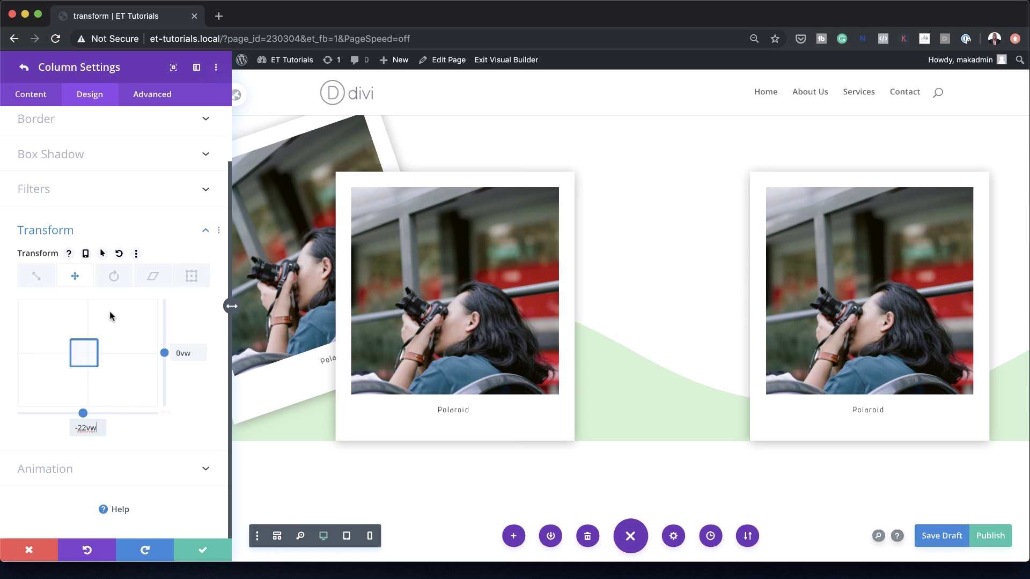
- Rotate the second column by 10deg in the image plane and return to the row settings
click(113, 277)
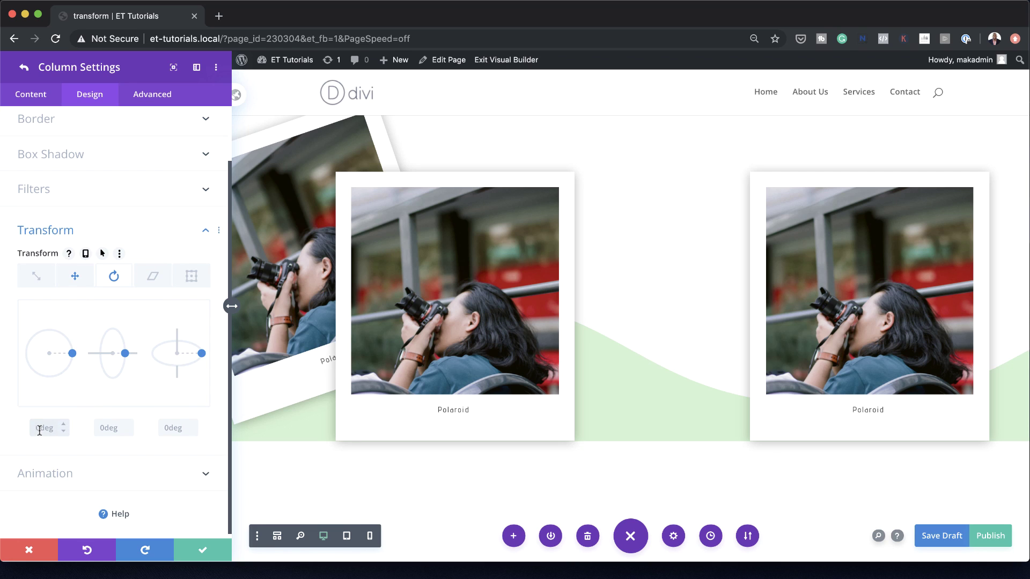
text(10)
key(Return)
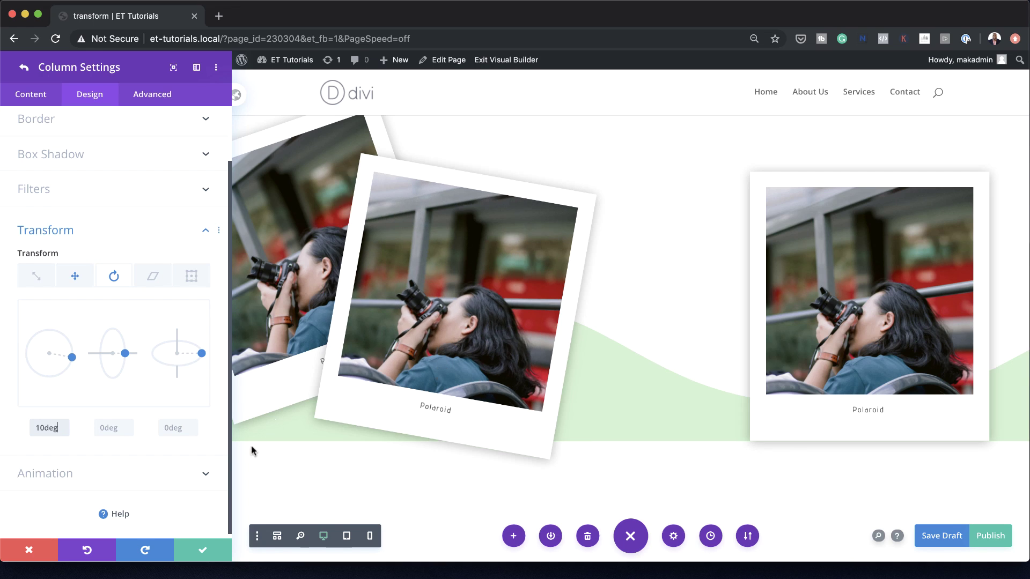
click(25, 67)
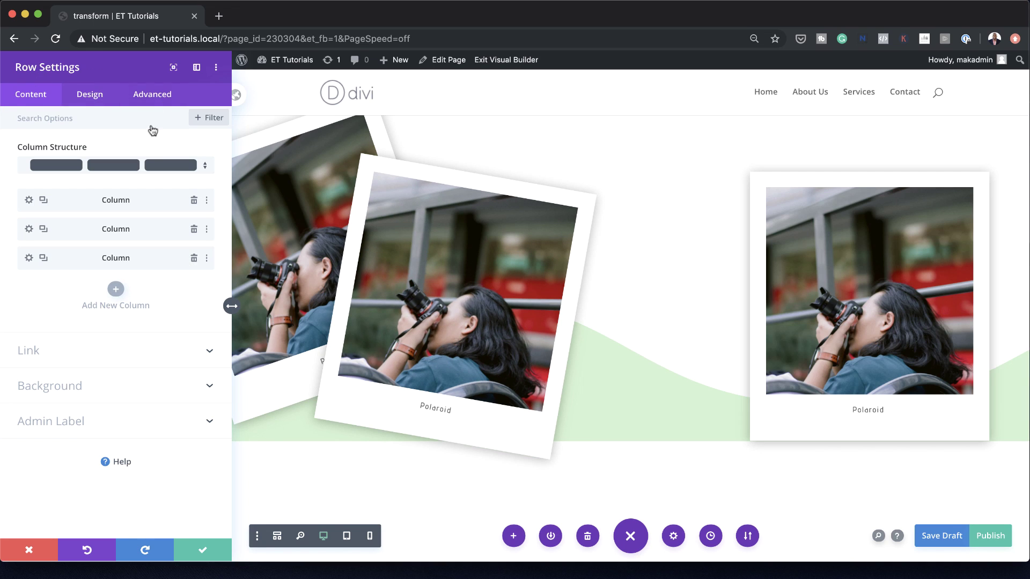
- Unlink the third column's translate values and move it 12vw vertically and -46vw horizontally
click(28, 258)
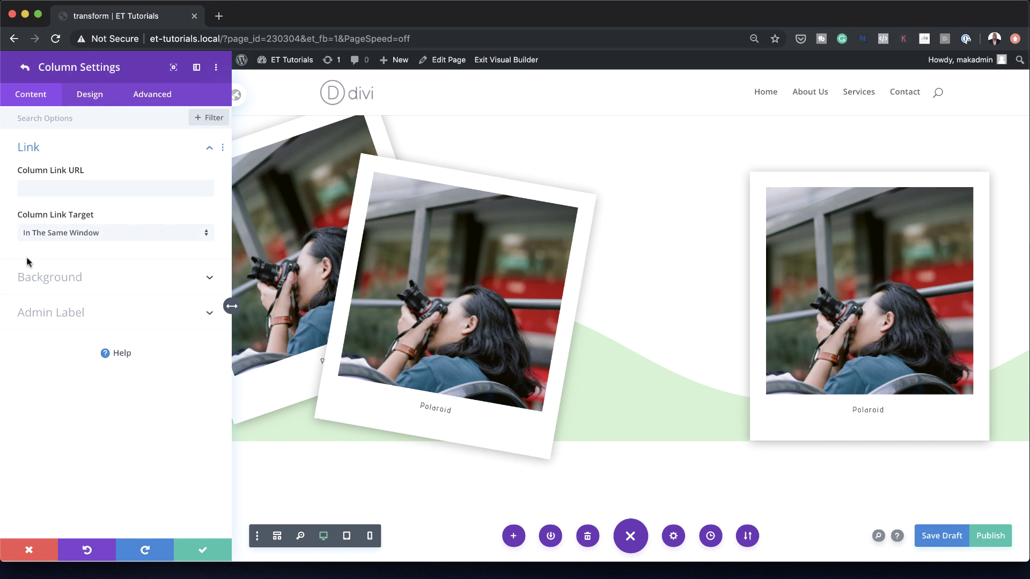
click(99, 100)
click(75, 292)
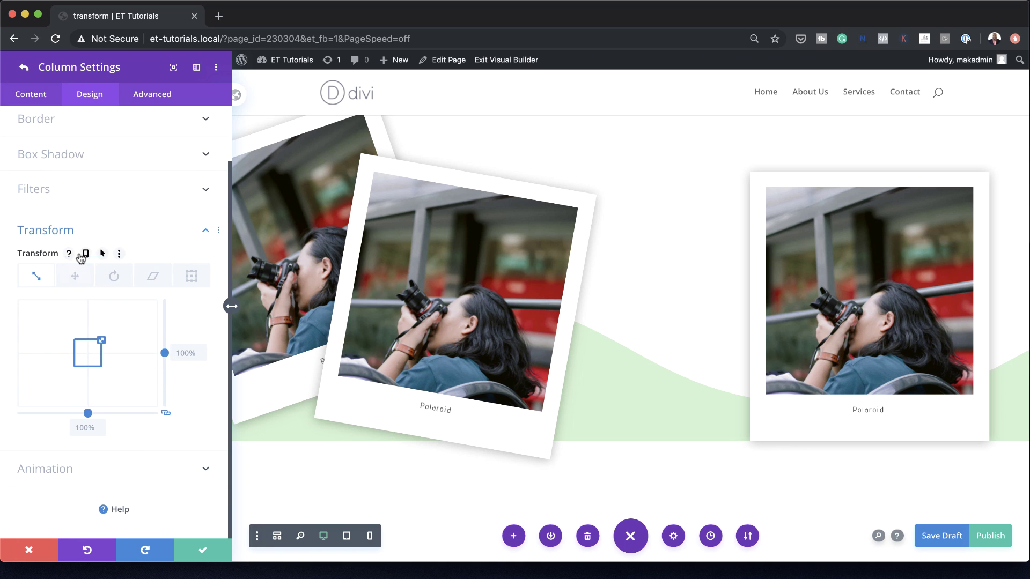
click(76, 276)
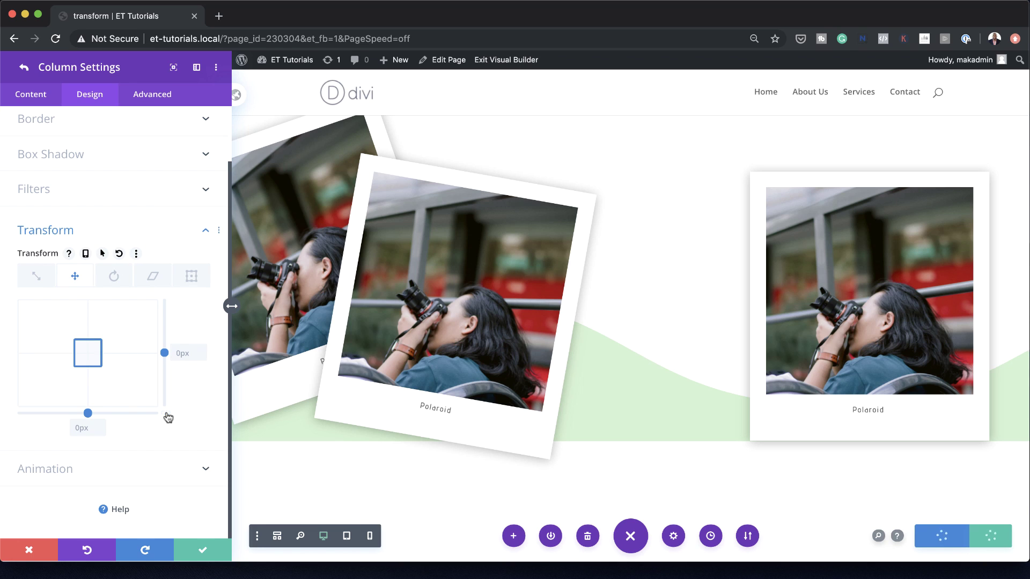
click(184, 355)
text(12)
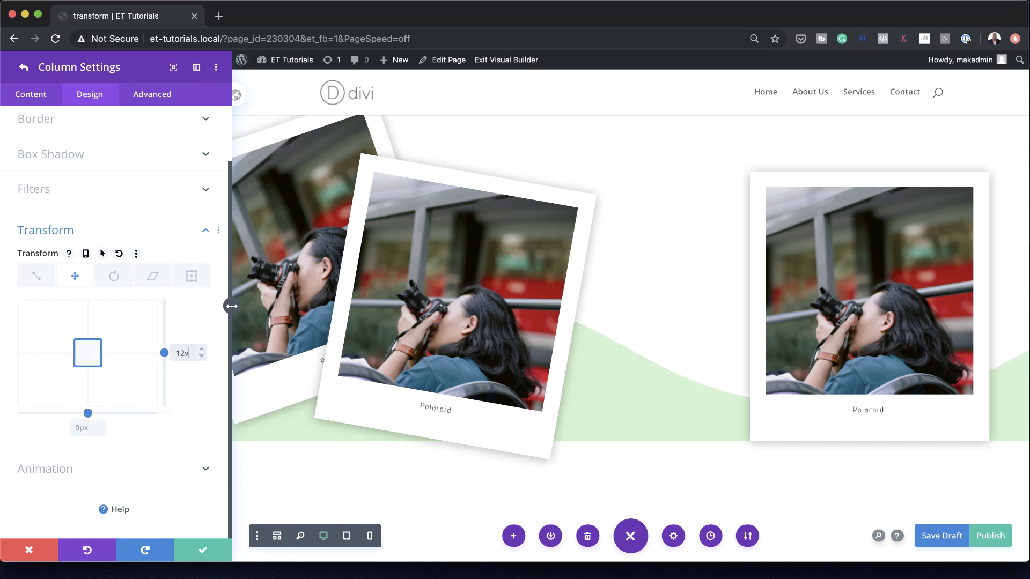
click(84, 429)
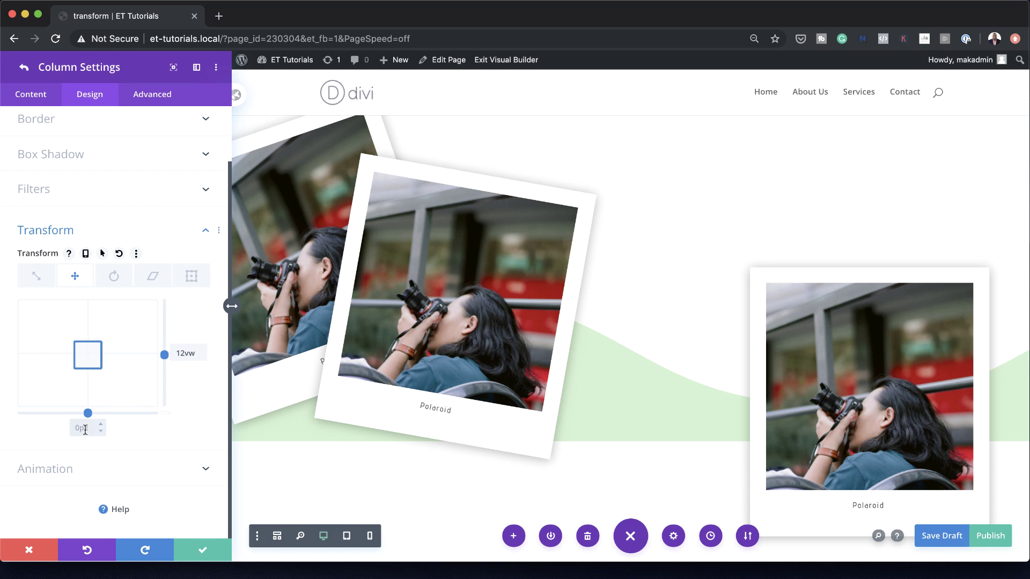
text(-46vw)
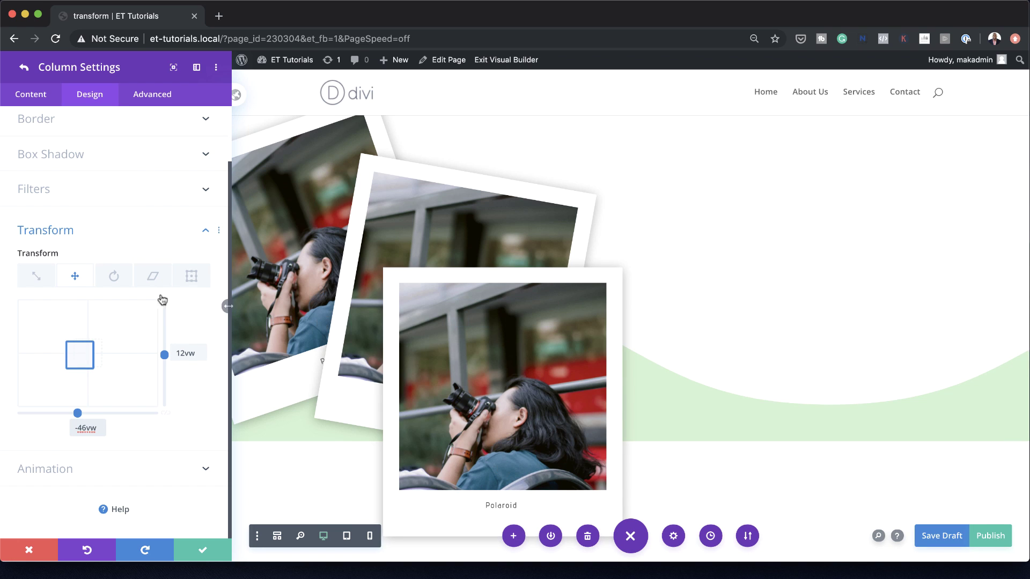
- Scale the third column to 68% on both axes and rotate it clockwise, saving the row settings
click(39, 277)
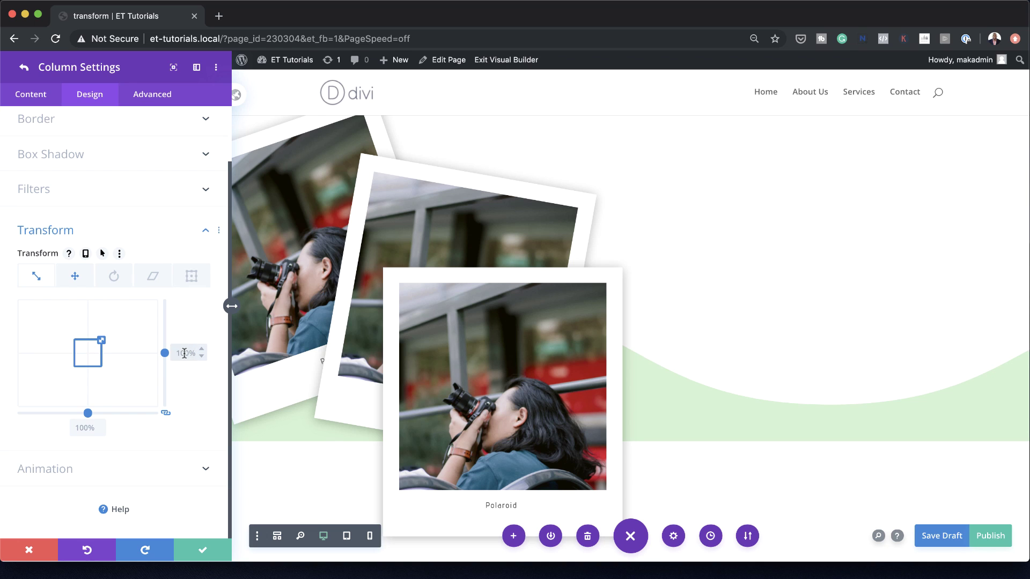
text(68)
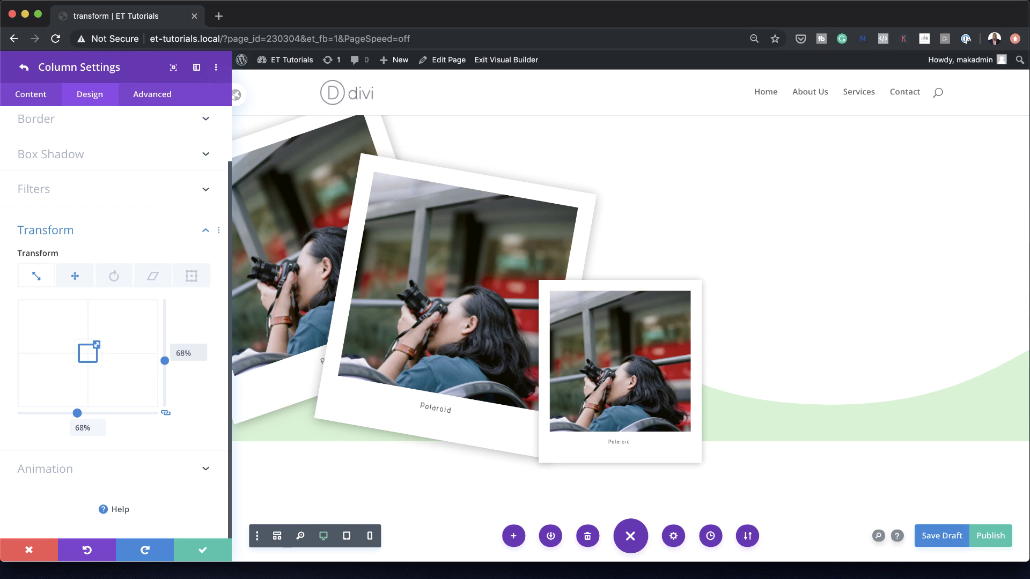
click(114, 278)
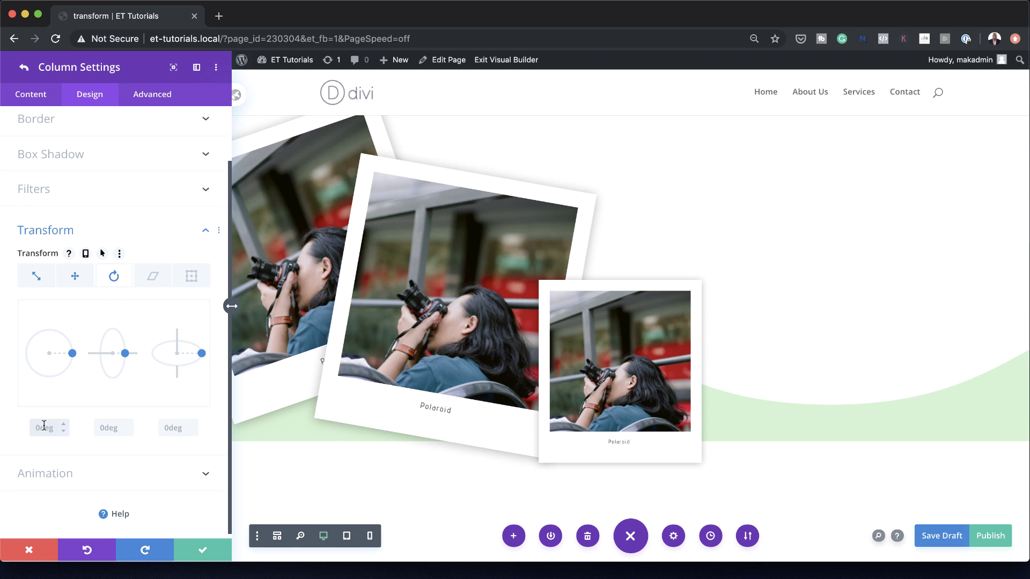
click(204, 551)
click(204, 551)
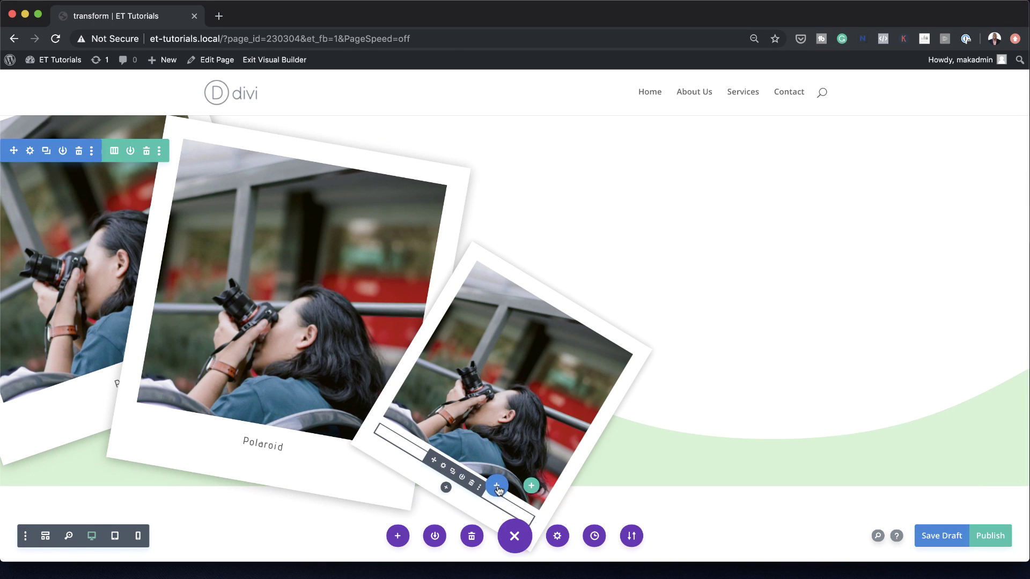
- Insert a new regular section below the polaroid section without adding a row to it
click(498, 486)
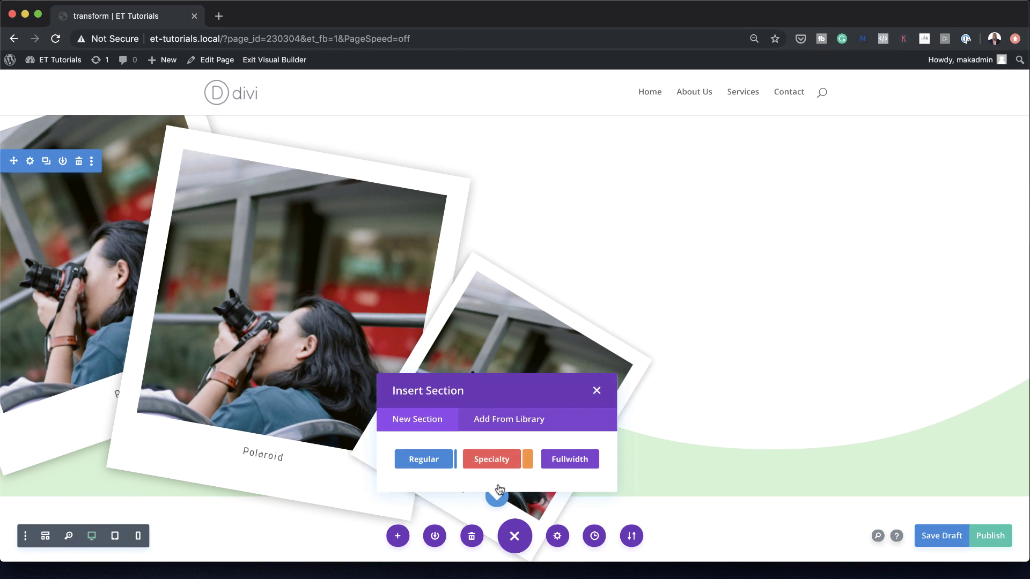
click(427, 457)
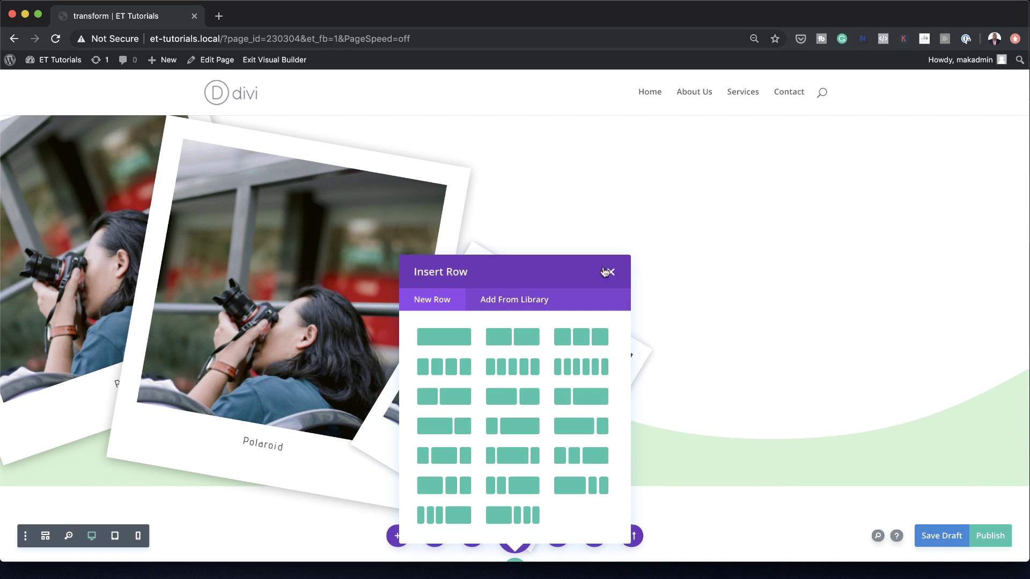
click(612, 272)
scroll(340, 466, down, 3)
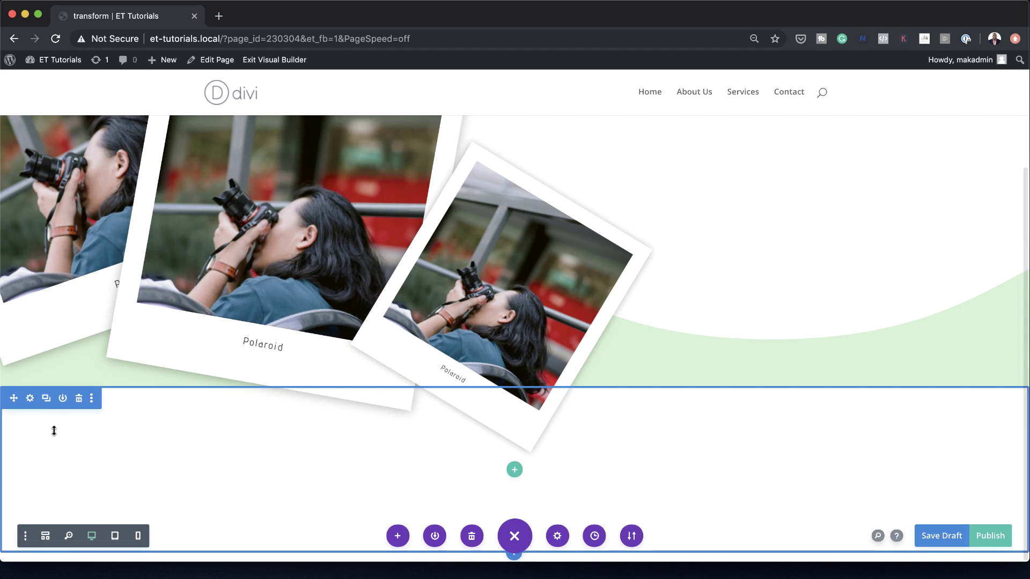
- Add a white, single-layer wave divider, 23vw high, to the bottom of the new empty section
click(30, 399)
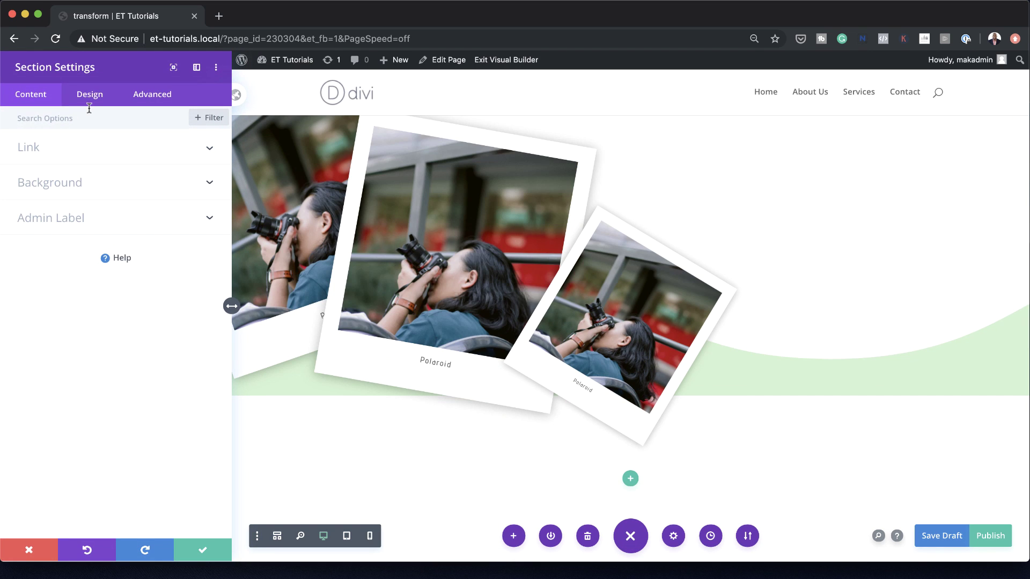
click(89, 95)
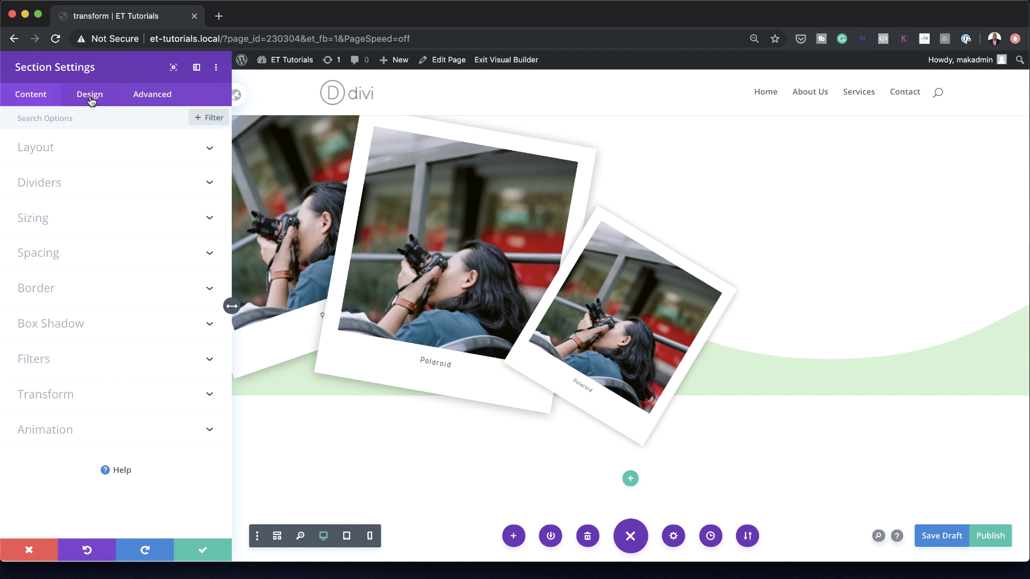
click(63, 186)
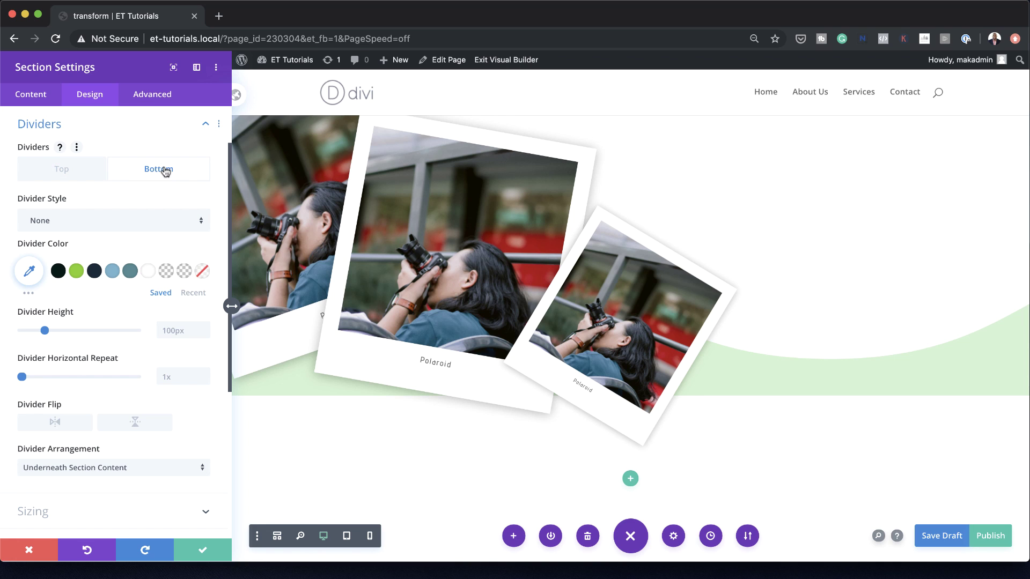
click(124, 224)
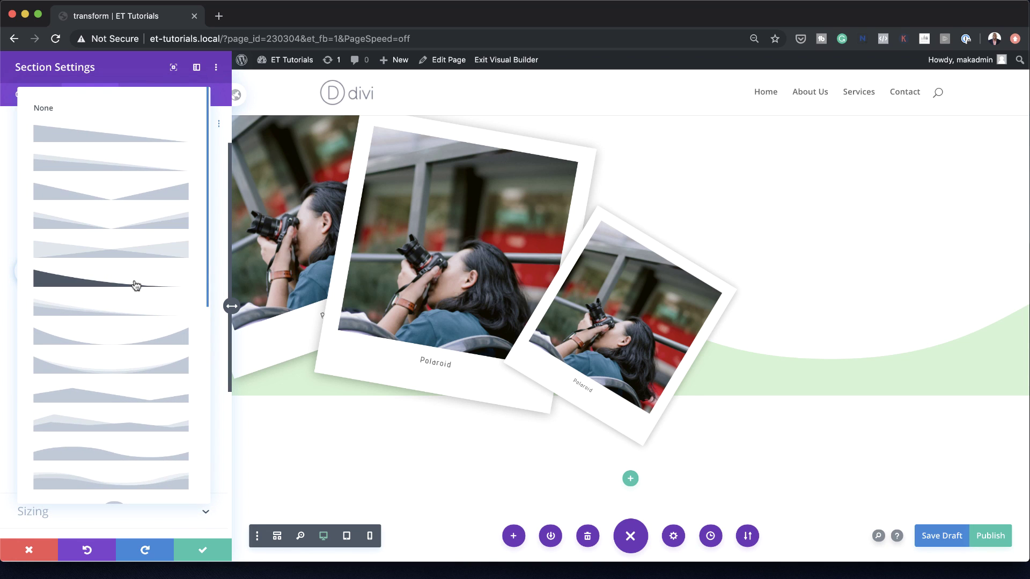
click(117, 456)
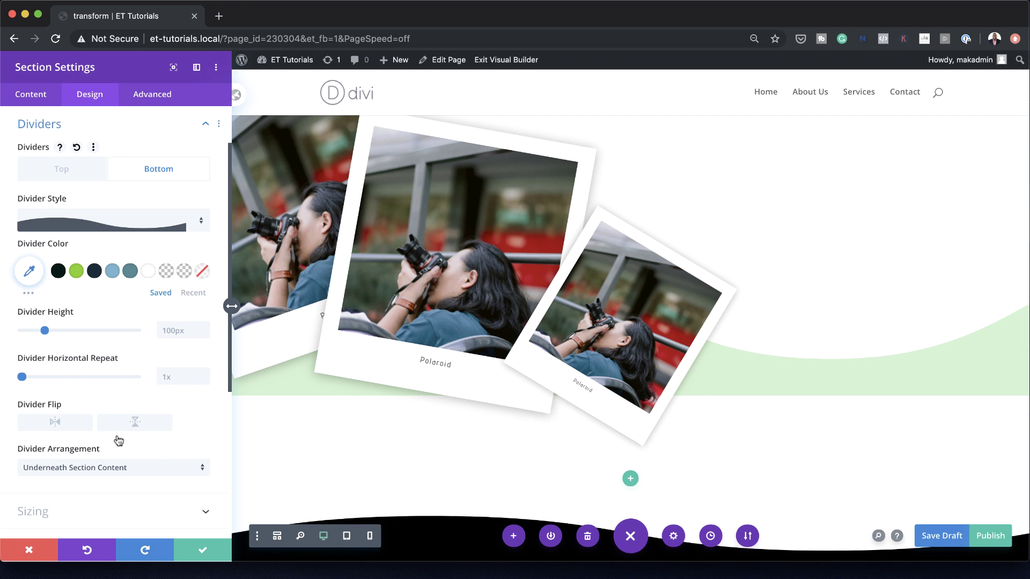
click(147, 275)
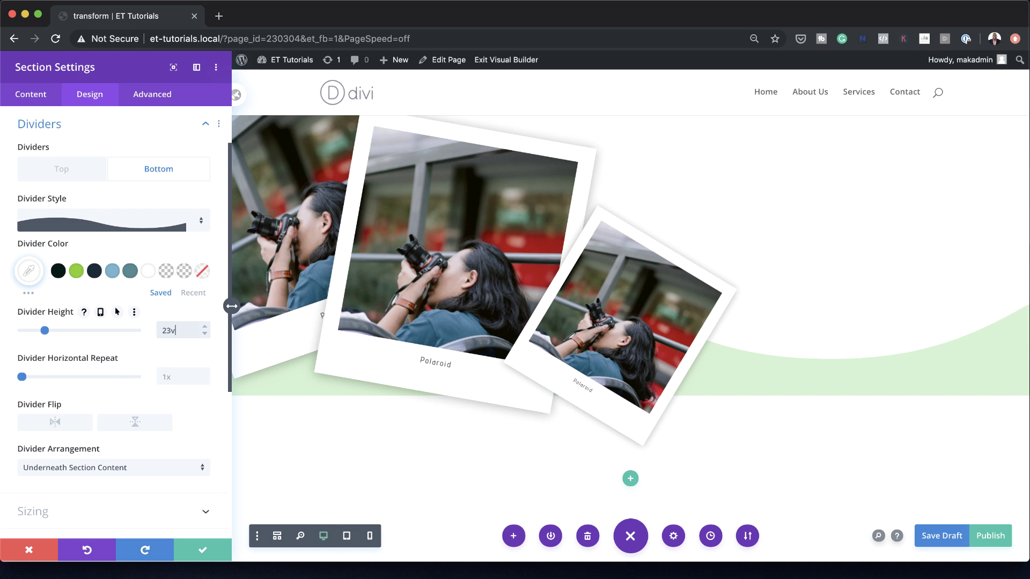
text(w)
- Set the new section's top padding to 0vw and save the section settings
scroll(147, 322, down, 4)
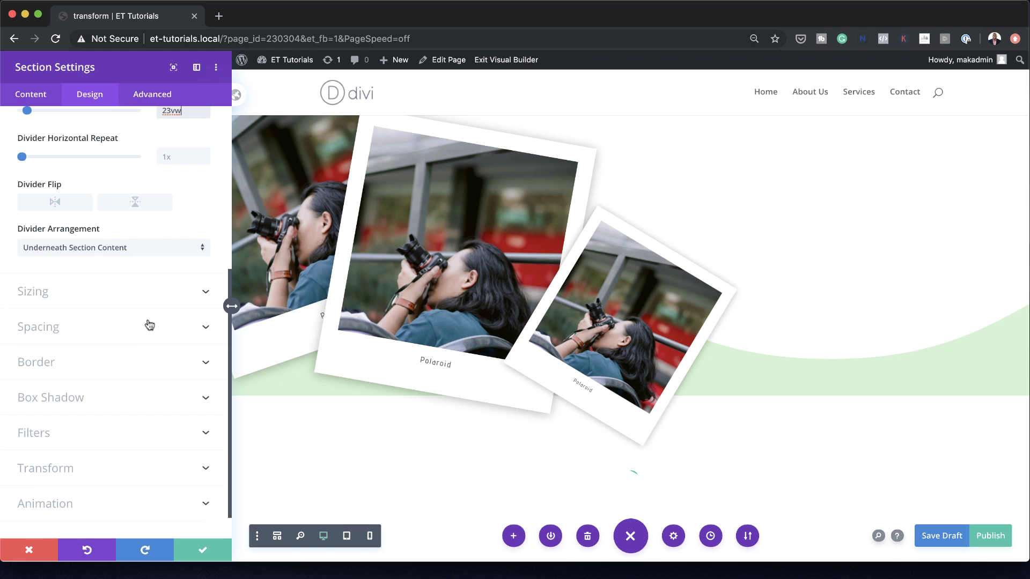
click(58, 332)
click(33, 272)
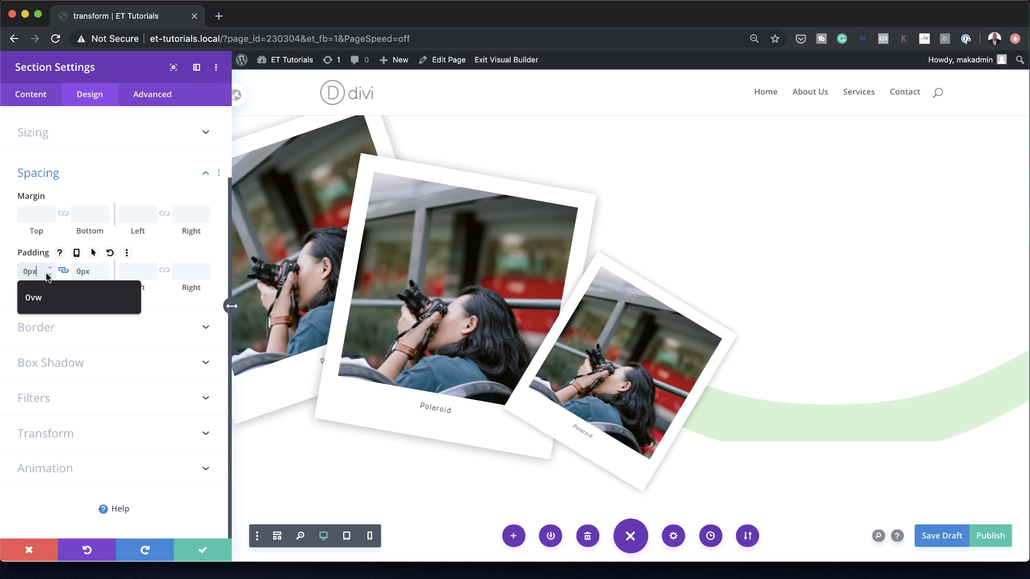
key(Return)
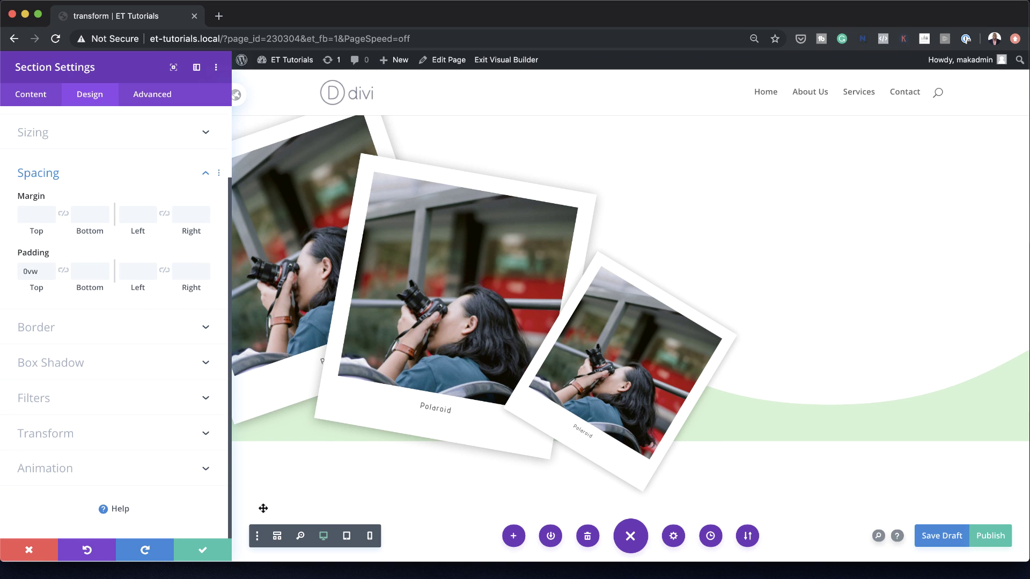
click(202, 549)
- Switch to wireframe view and insert a row of three equal columns into the new section without adding a module
scroll(358, 486, down, 2)
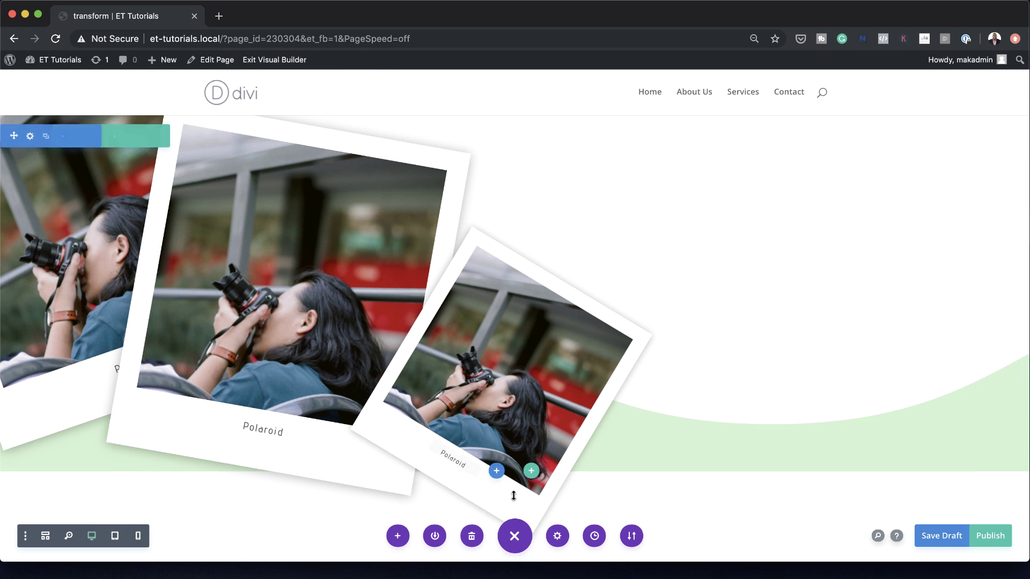
scroll(47, 540, up, 1)
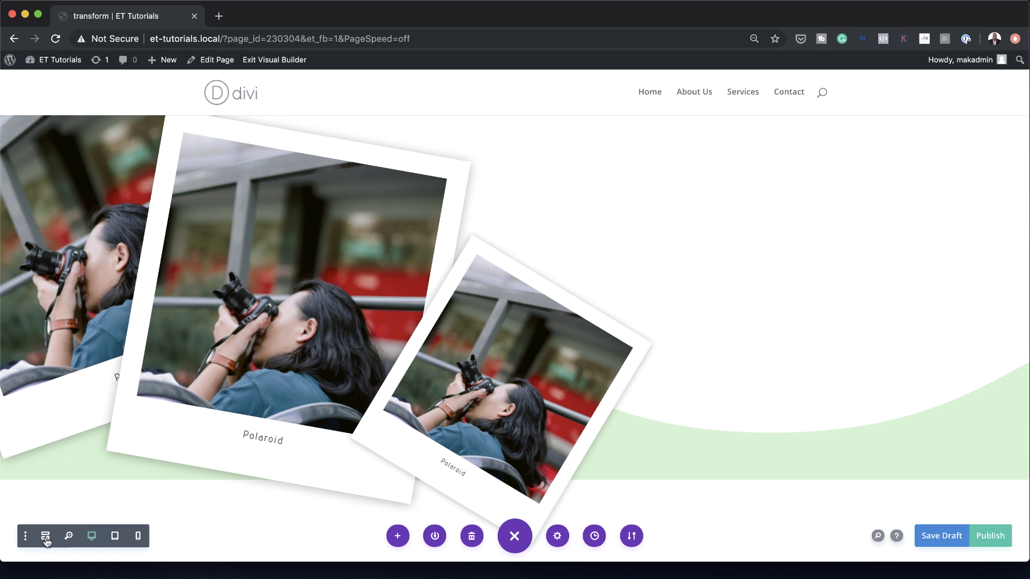
click(45, 537)
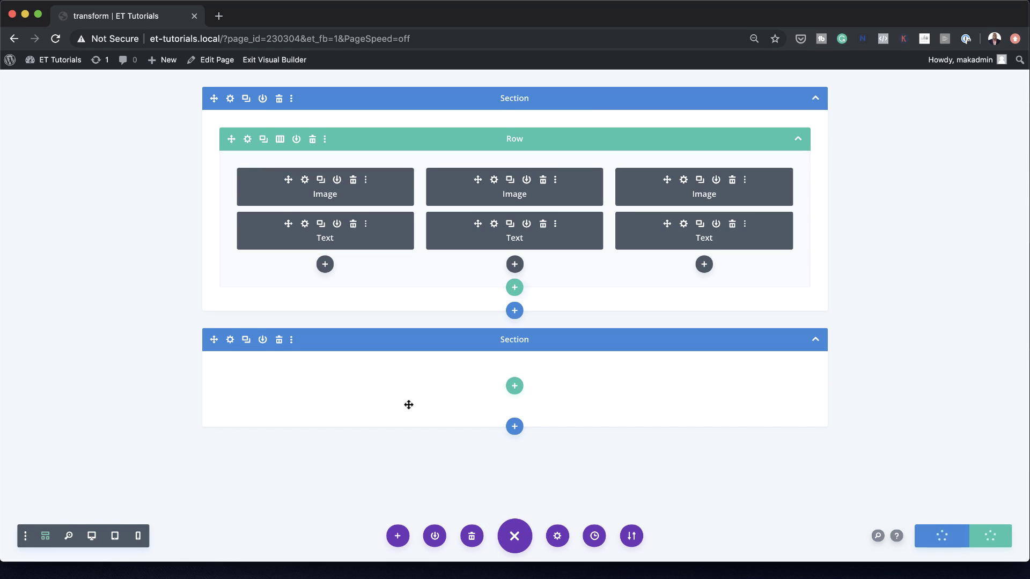
click(515, 387)
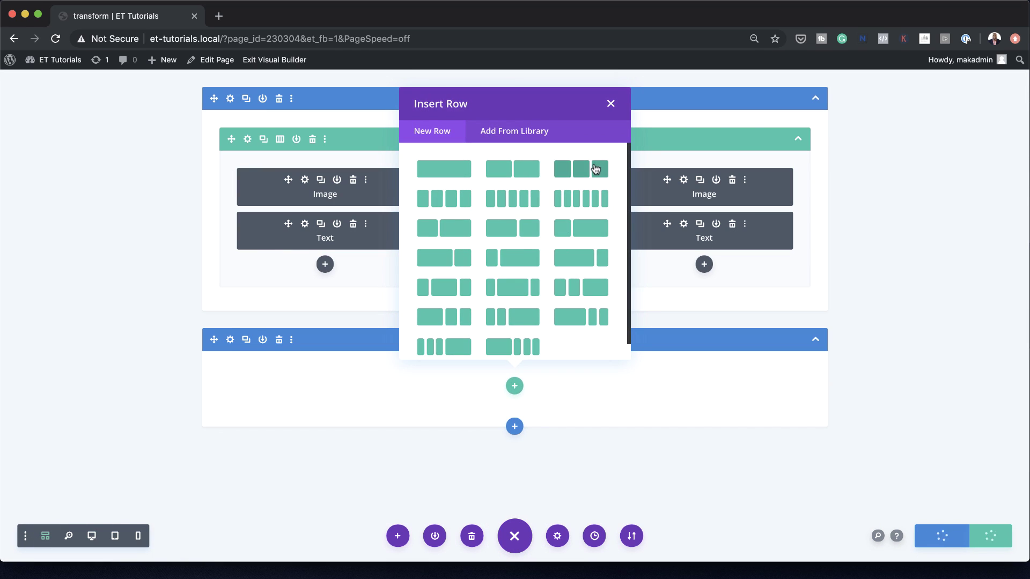
click(582, 174)
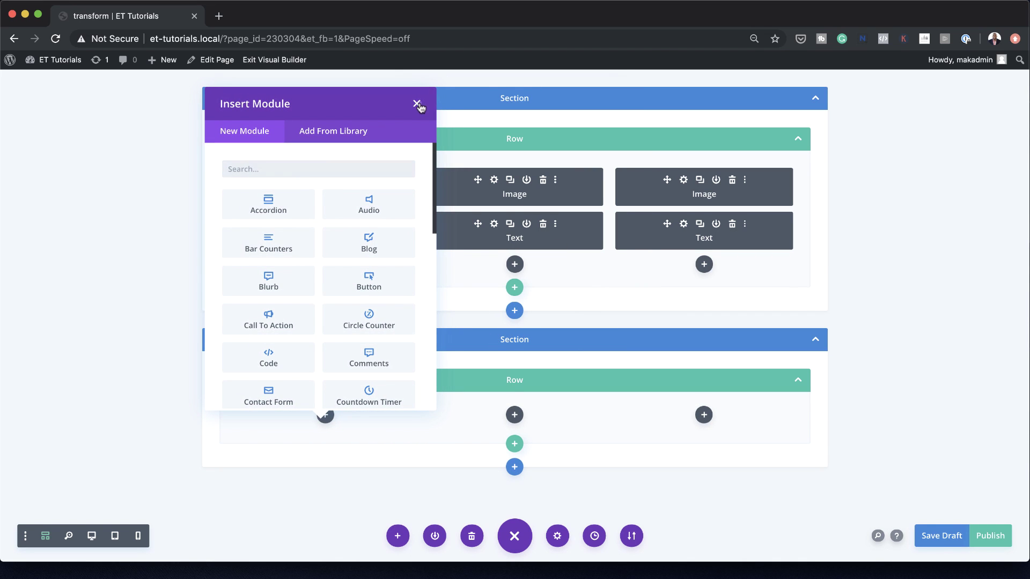
click(417, 104)
- Copy the row styles of the polaroid row and paste them onto the new section's row
right_click(379, 139)
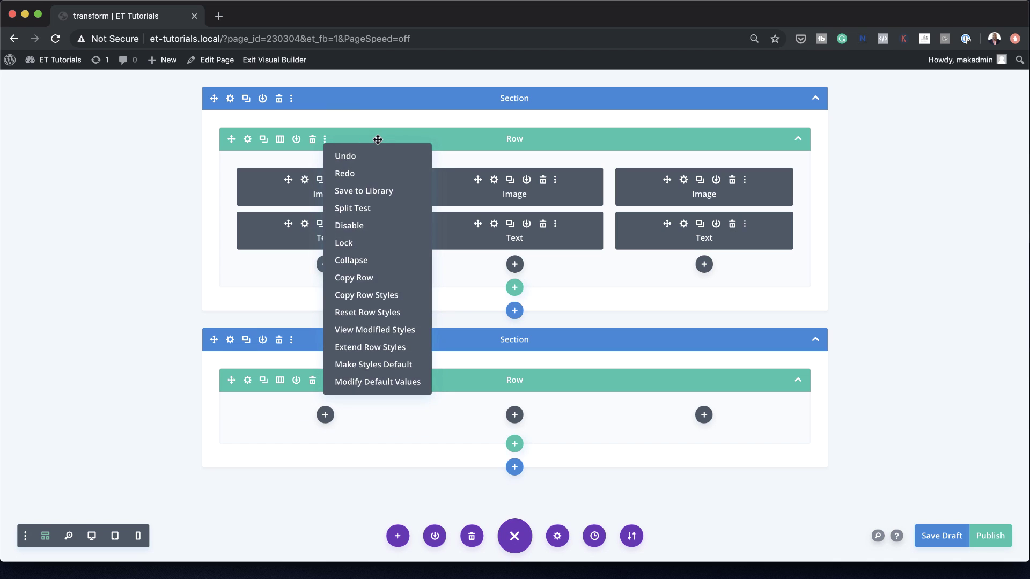
click(388, 295)
right_click(386, 381)
click(376, 272)
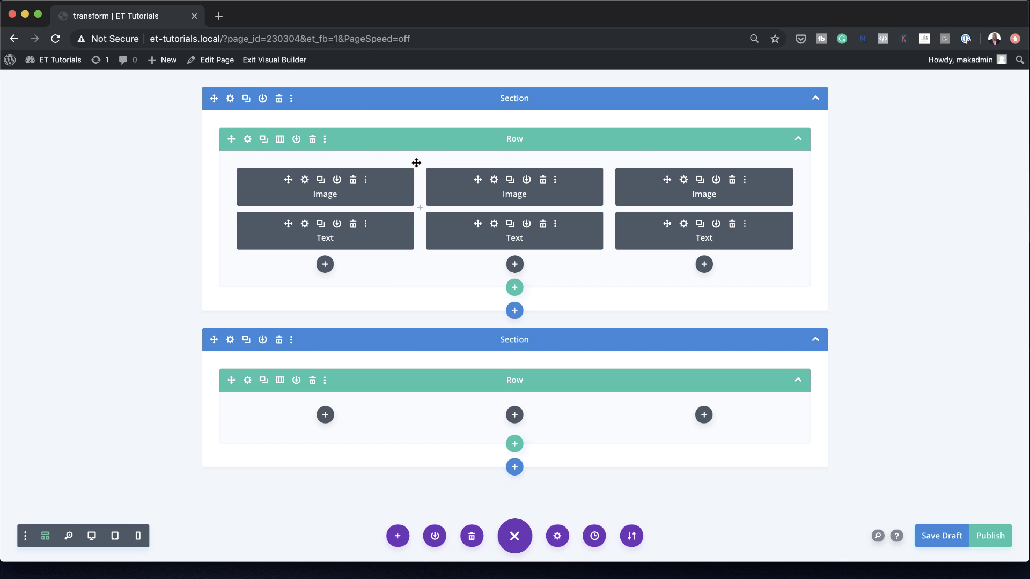
right_click(701, 139)
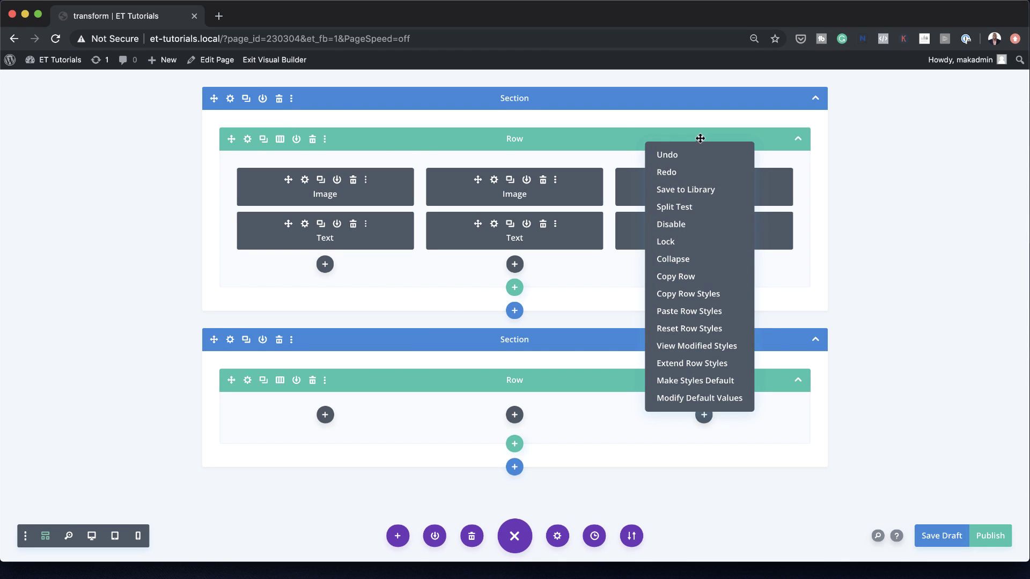
click(595, 143)
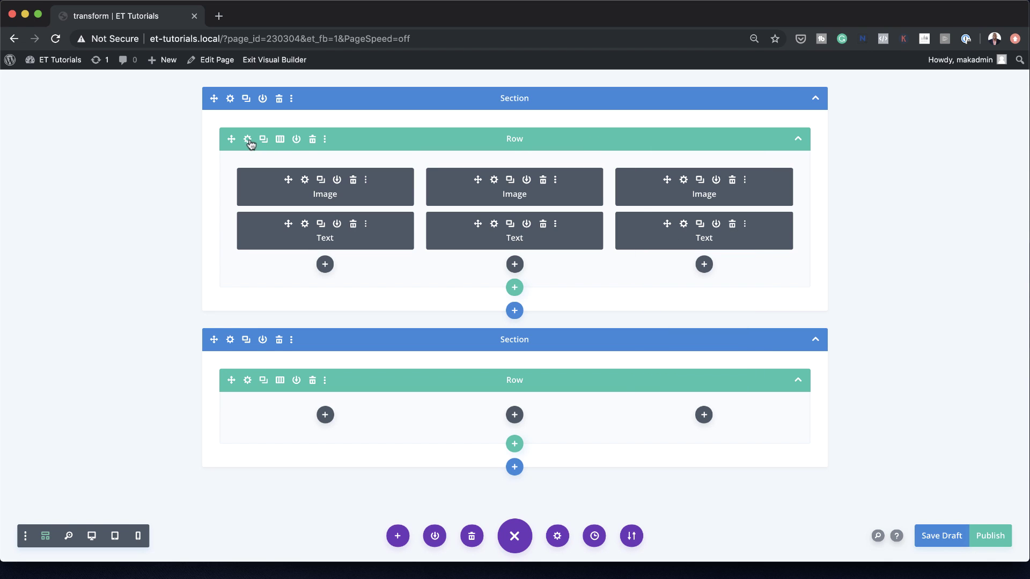
click(248, 139)
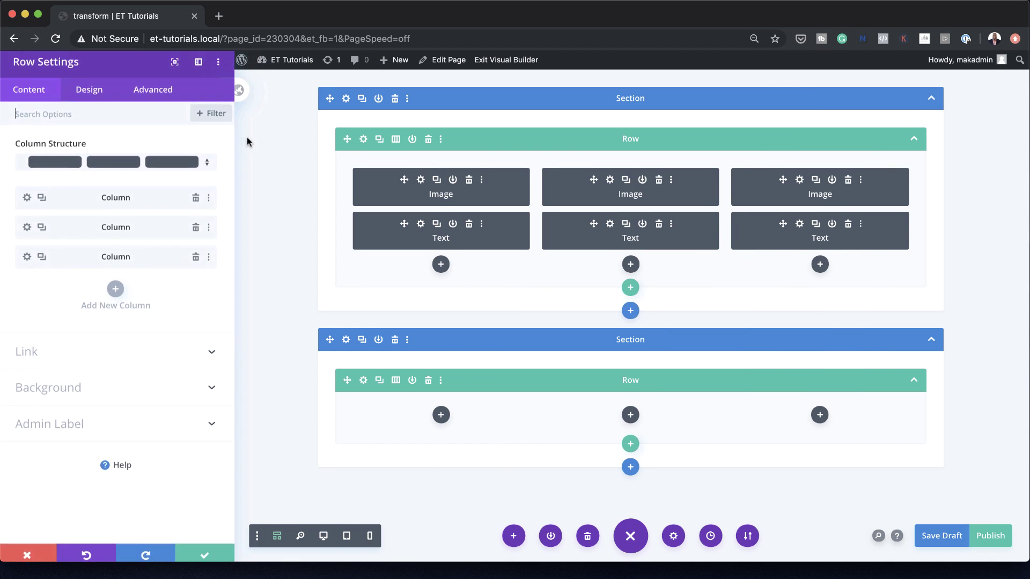
click(215, 67)
click(176, 107)
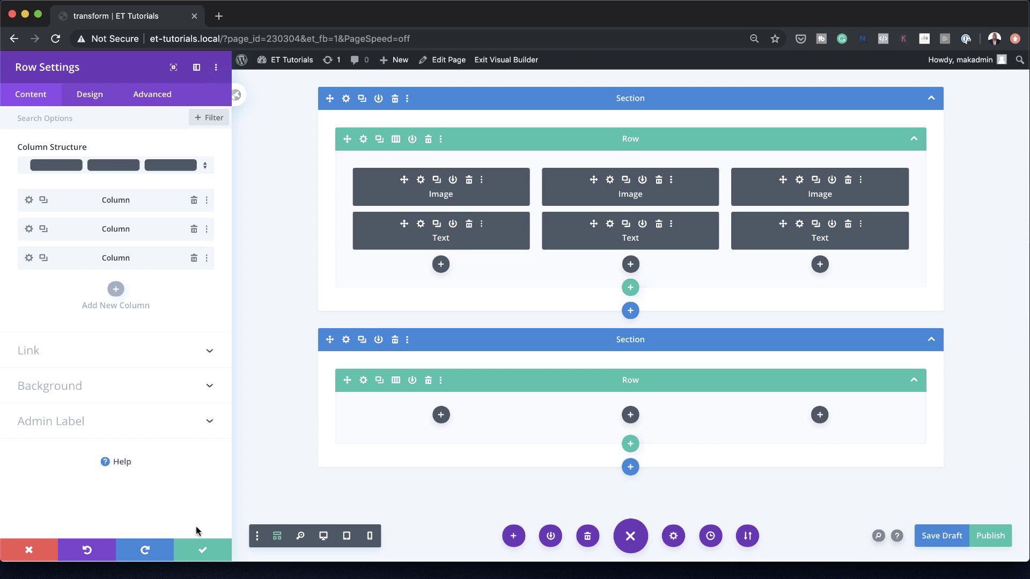
click(202, 548)
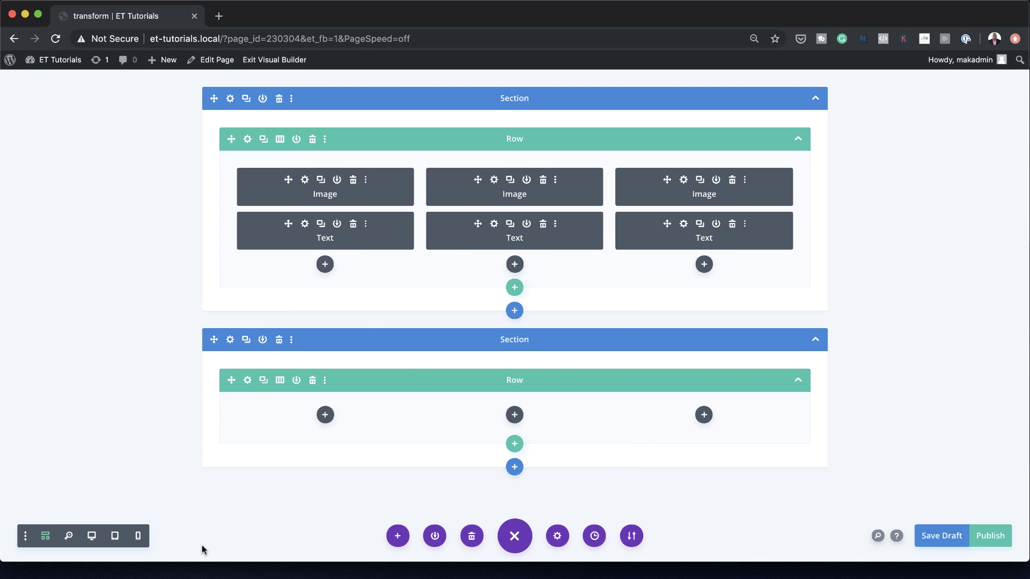
- Apply the same column style option to each of the new row's three columns and return to desktop view
click(247, 380)
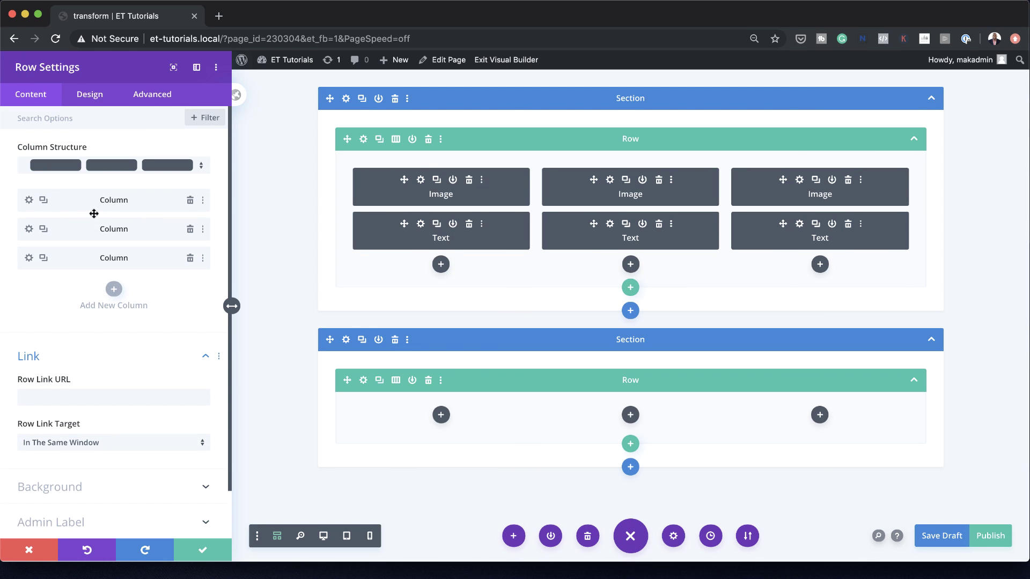
right_click(86, 202)
click(59, 112)
right_click(69, 230)
click(87, 139)
right_click(77, 257)
click(89, 164)
click(324, 537)
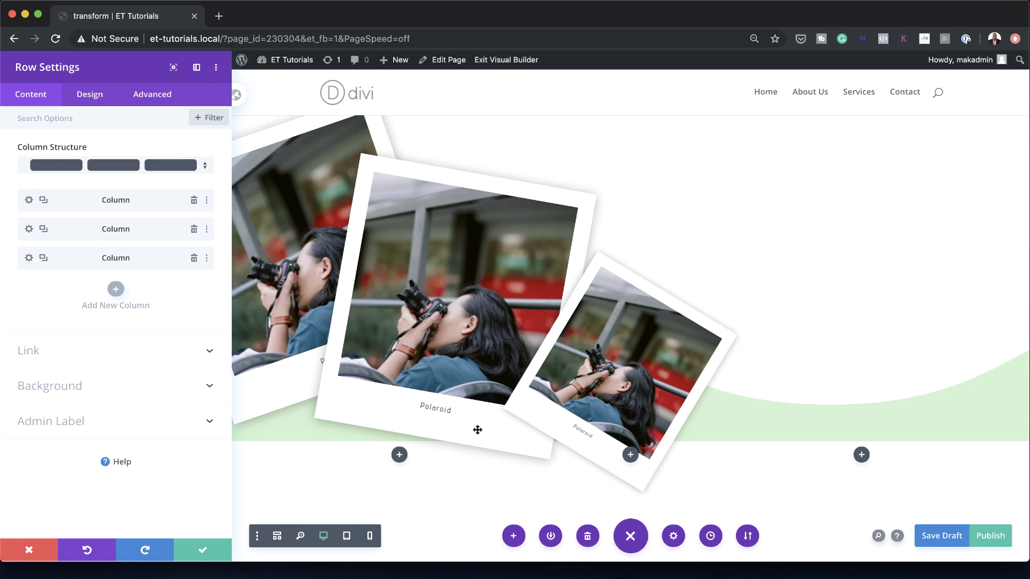
- Scale the new row's first column to 75% on both axes
click(29, 200)
click(99, 105)
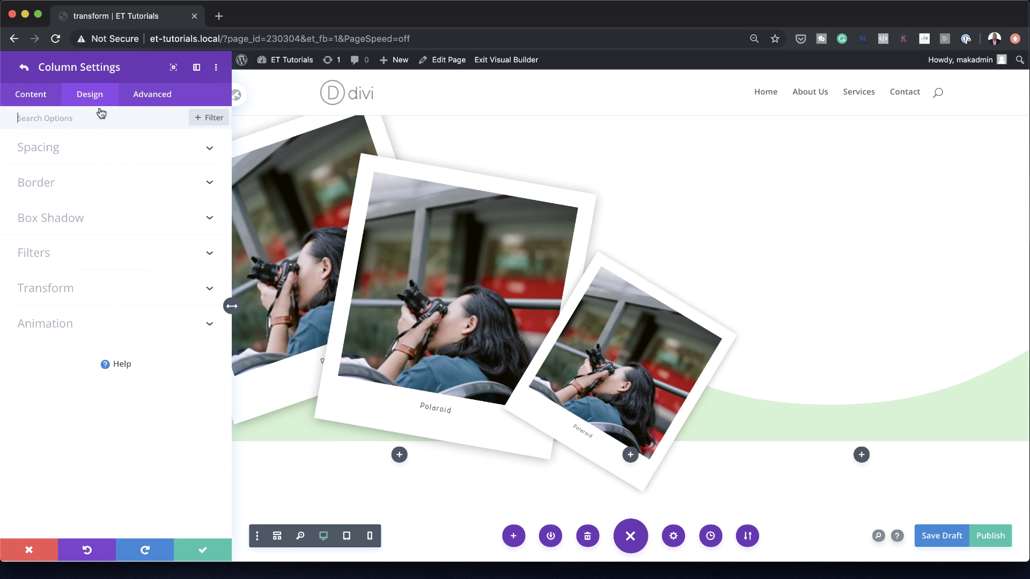
click(69, 291)
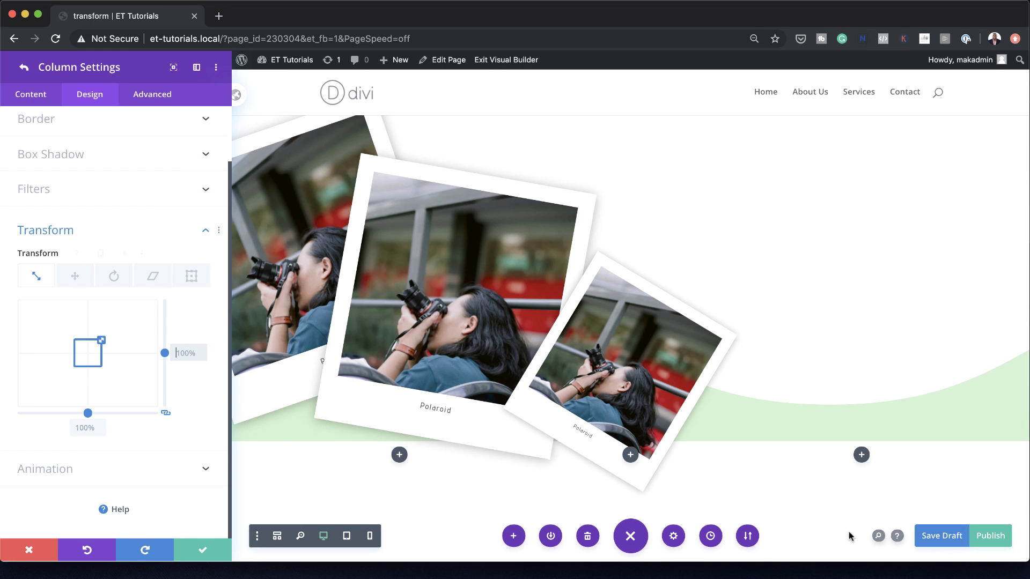
text(75)
key(Return)
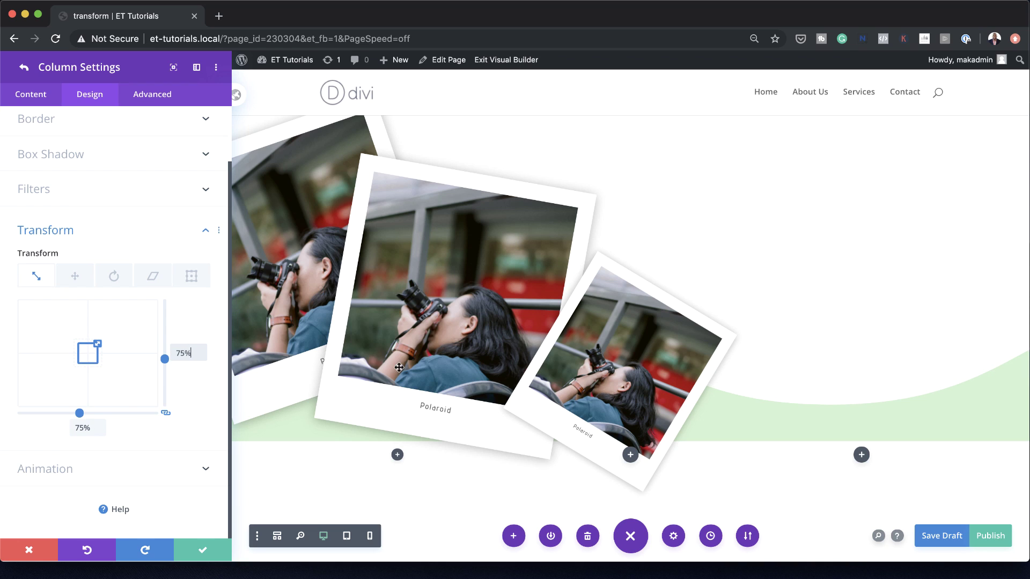
- Unlink the first column's translate values and move it -14vw vertically and -8vw horizontally
click(75, 276)
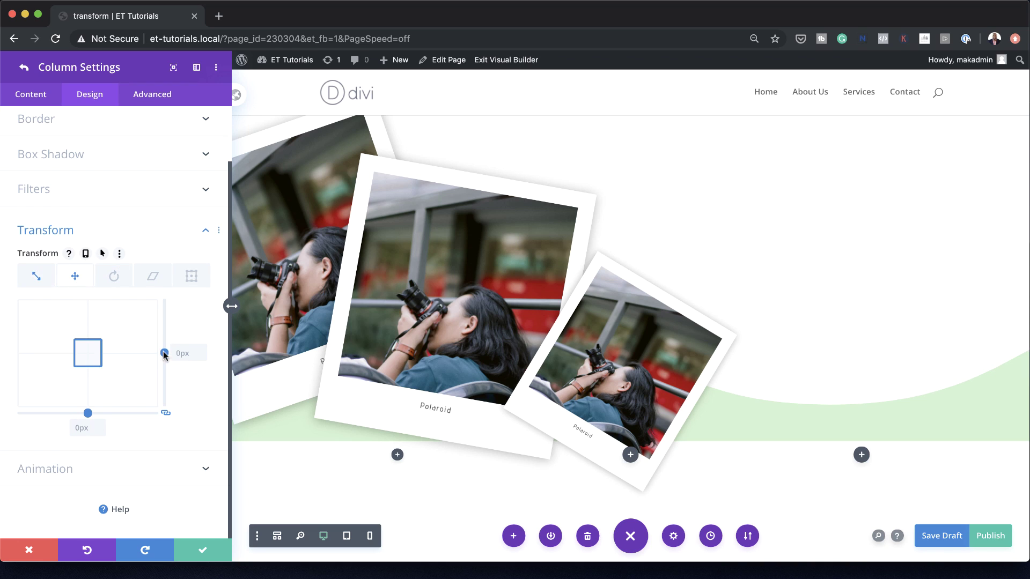
click(166, 413)
click(183, 351)
text(-14)
click(86, 428)
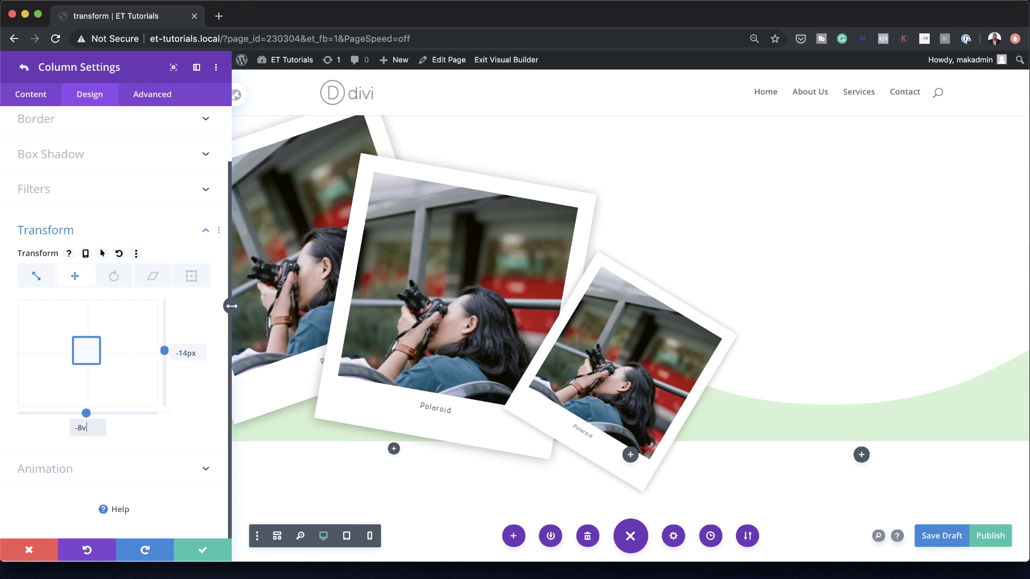
click(198, 355)
key(BackSpace)
key(BackSpace)
text(vw)
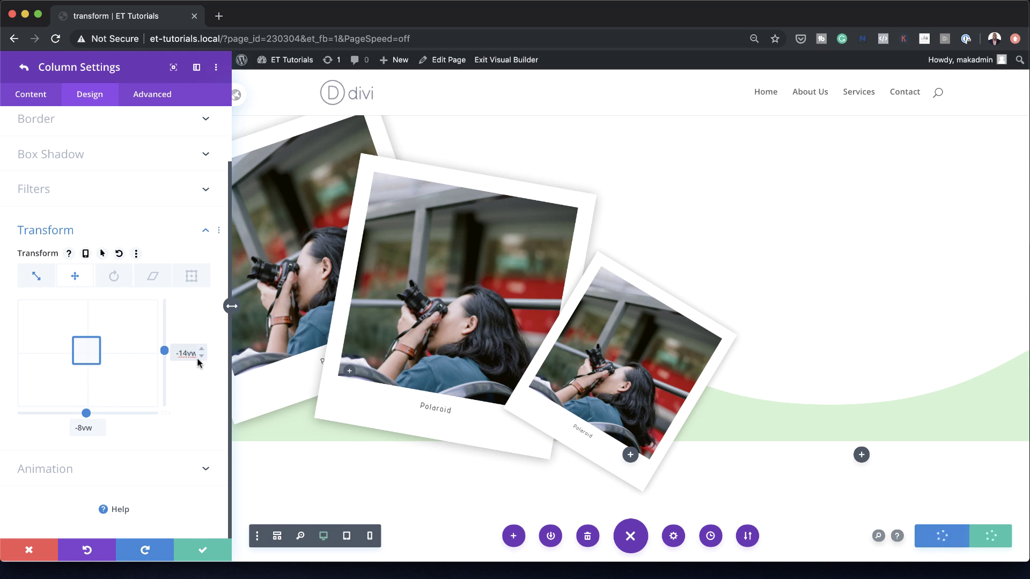
- Rotate the first column by 35deg in the image plane and return to the row settings
click(112, 277)
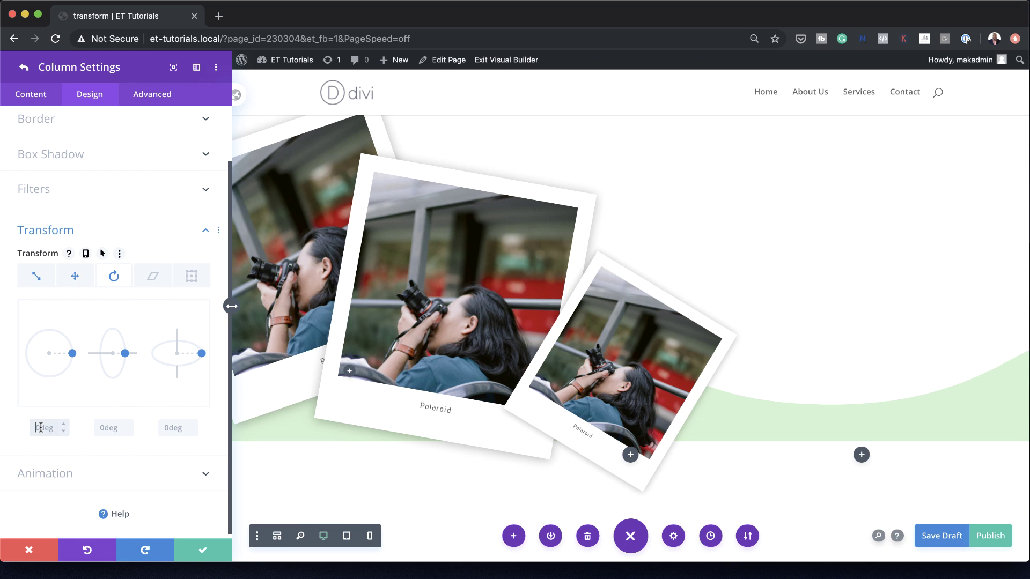
key(Return)
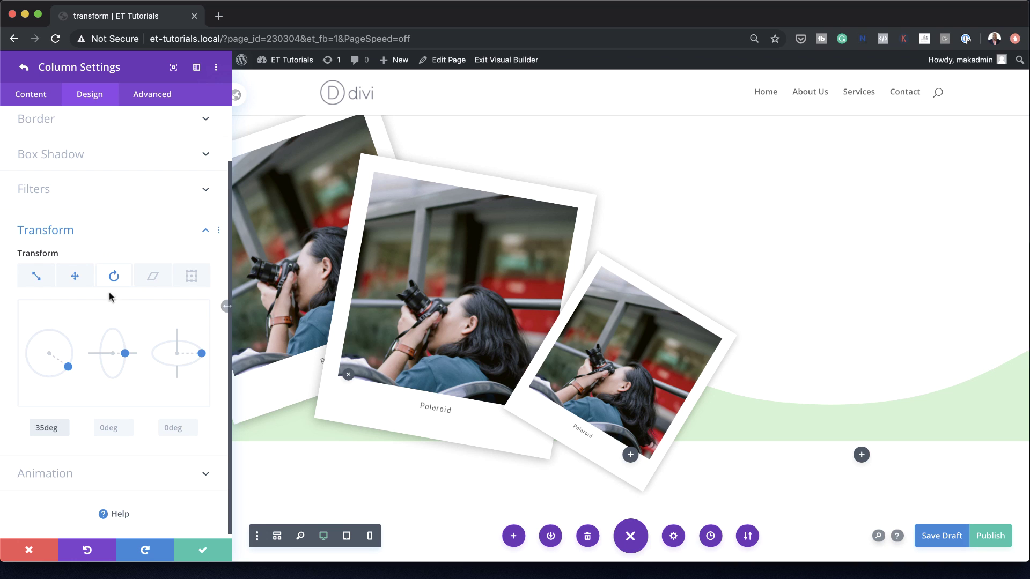
click(26, 70)
- Unlink the second column's translate values and move the column -17vw horizontally
click(28, 232)
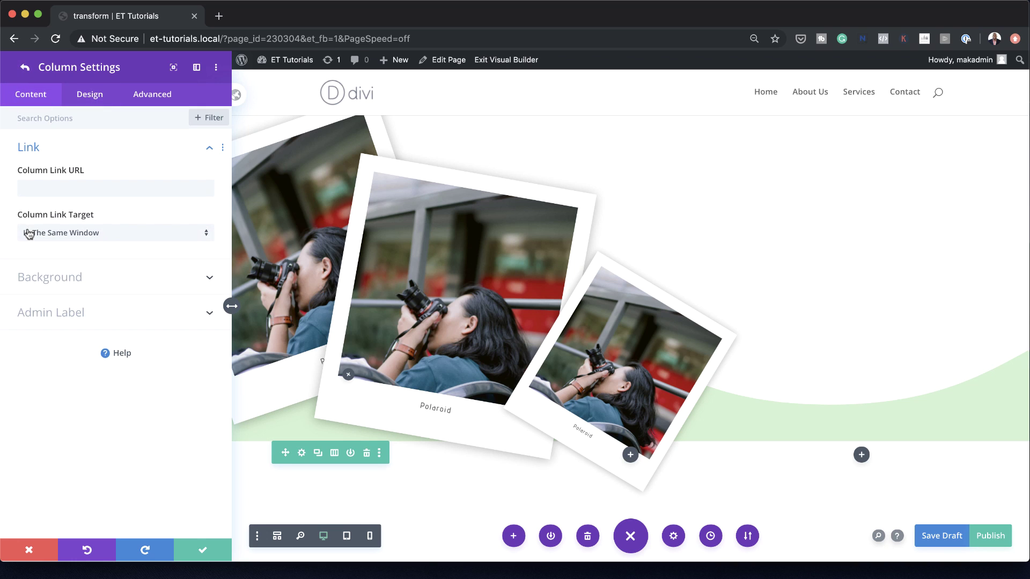
click(92, 95)
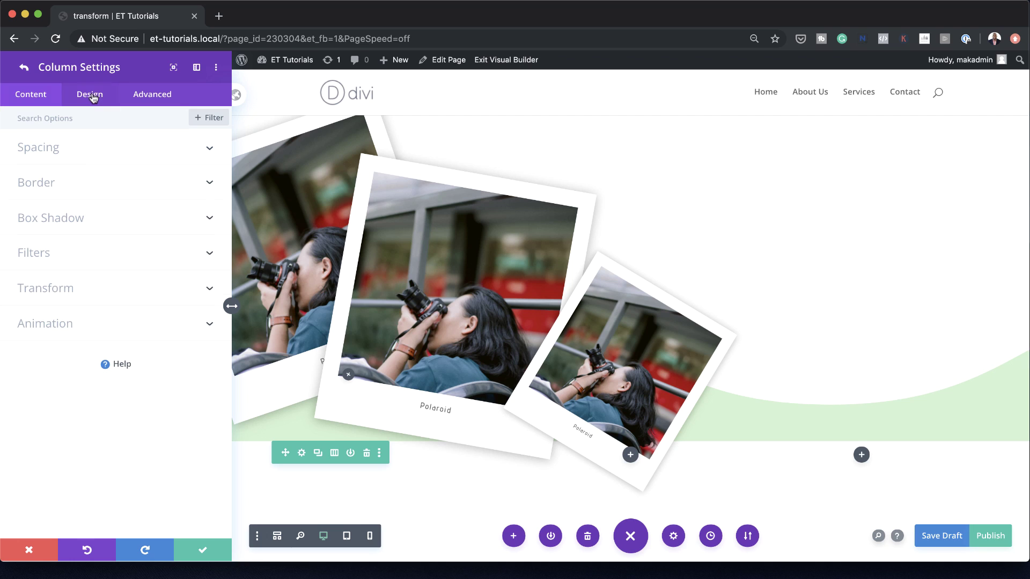
click(65, 292)
click(76, 277)
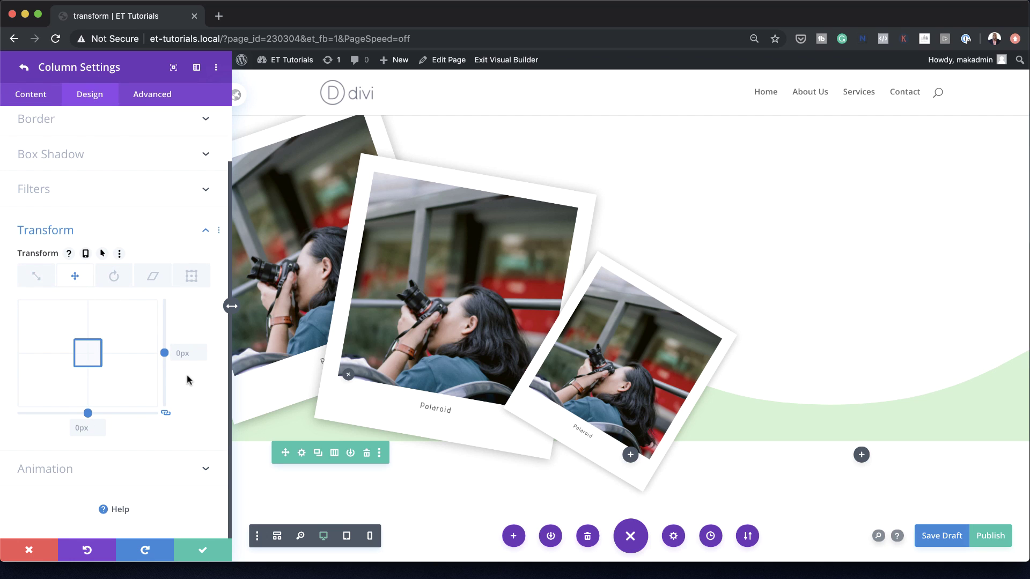
click(166, 413)
click(78, 427)
text(-17vw)
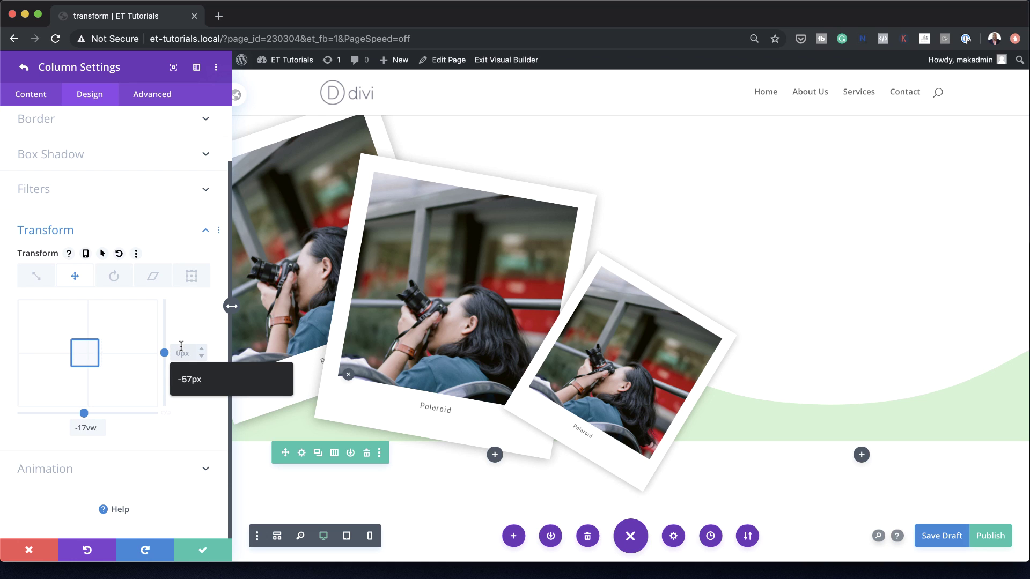
- Rotate the second column by 346deg in the image plane, show the wireframe layout, and save the column and row settings
click(114, 276)
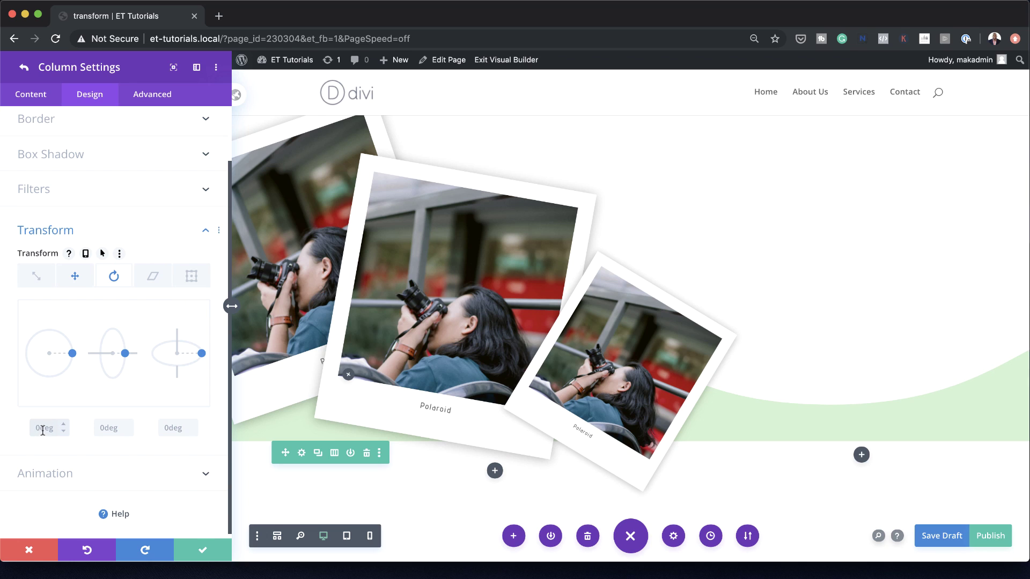
text(346deg)
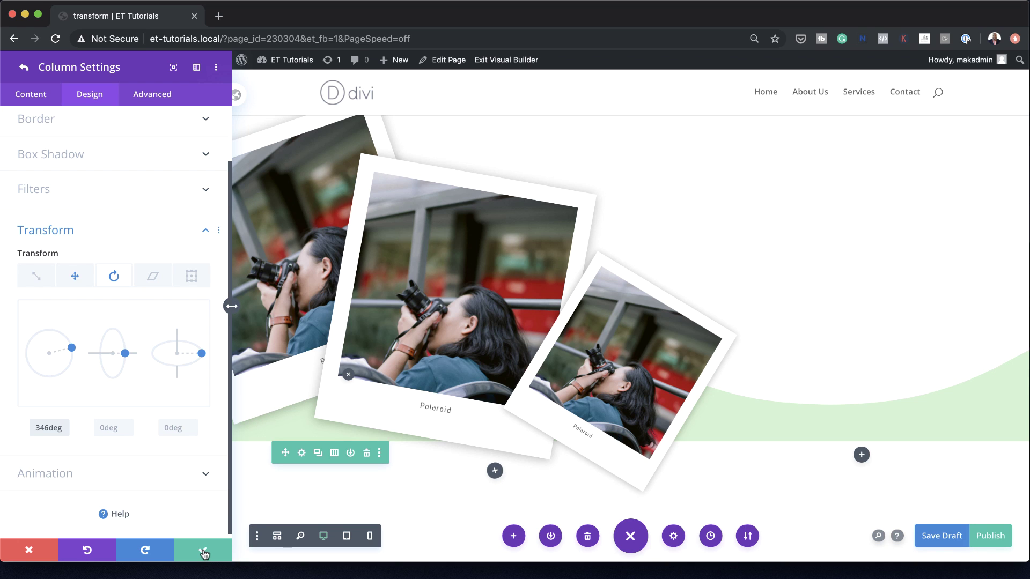
click(278, 537)
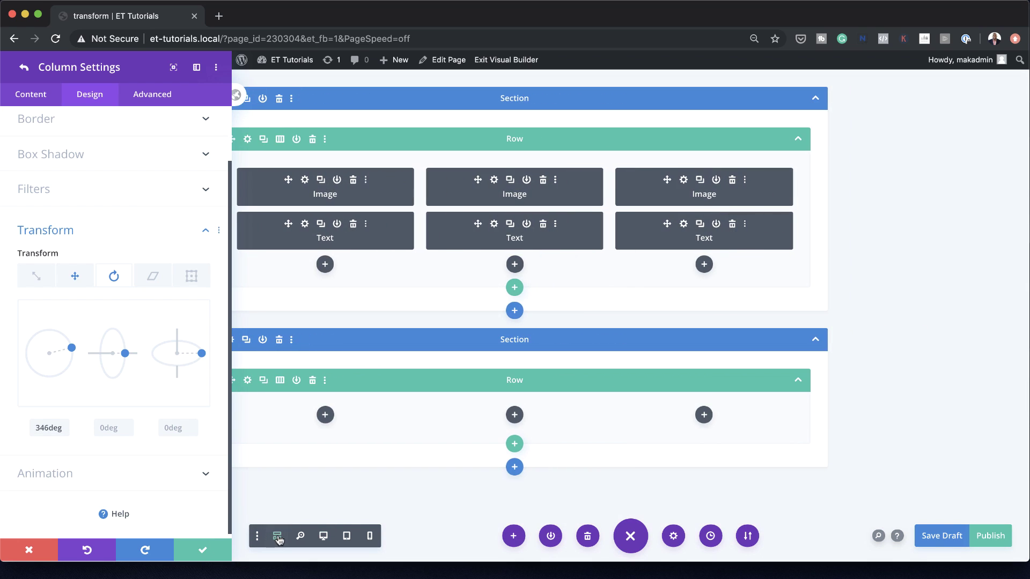
click(203, 551)
click(204, 551)
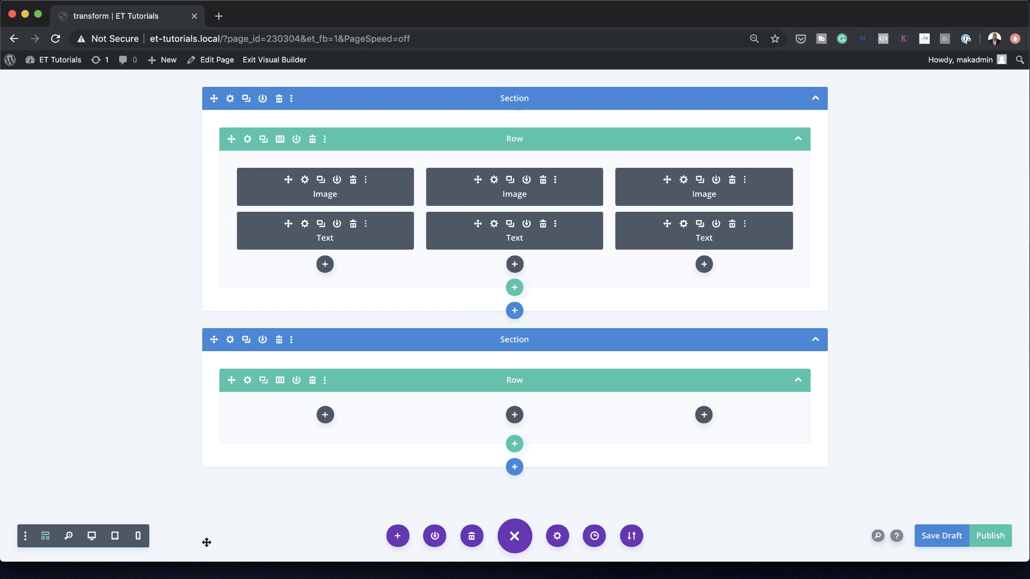
- Duplicate the first section's first image module twice and move the copies into the first and second columns of the second section's row
click(321, 181)
click(322, 181)
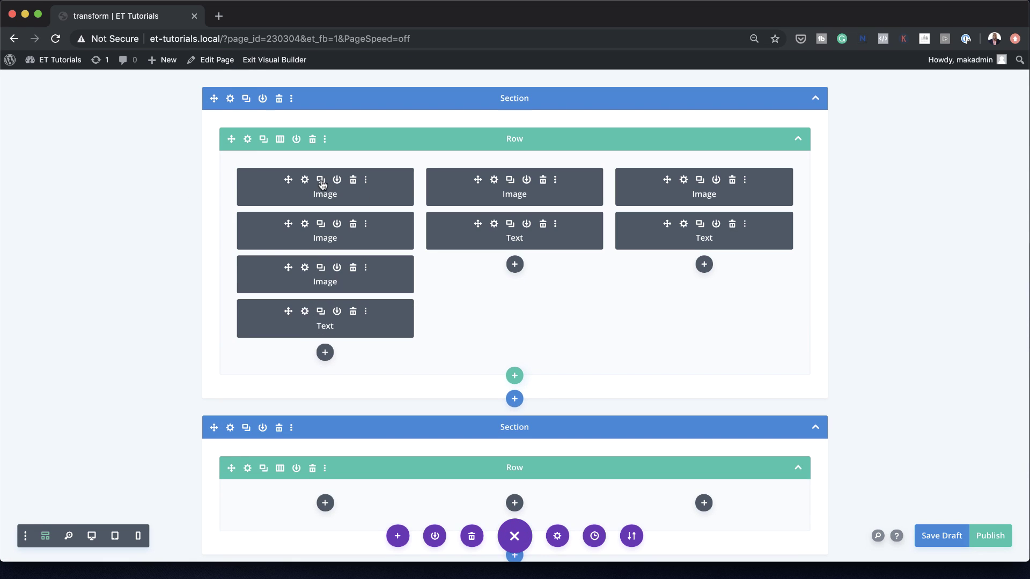
scroll(509, 364, down, 2)
drag(290, 223, 304, 419)
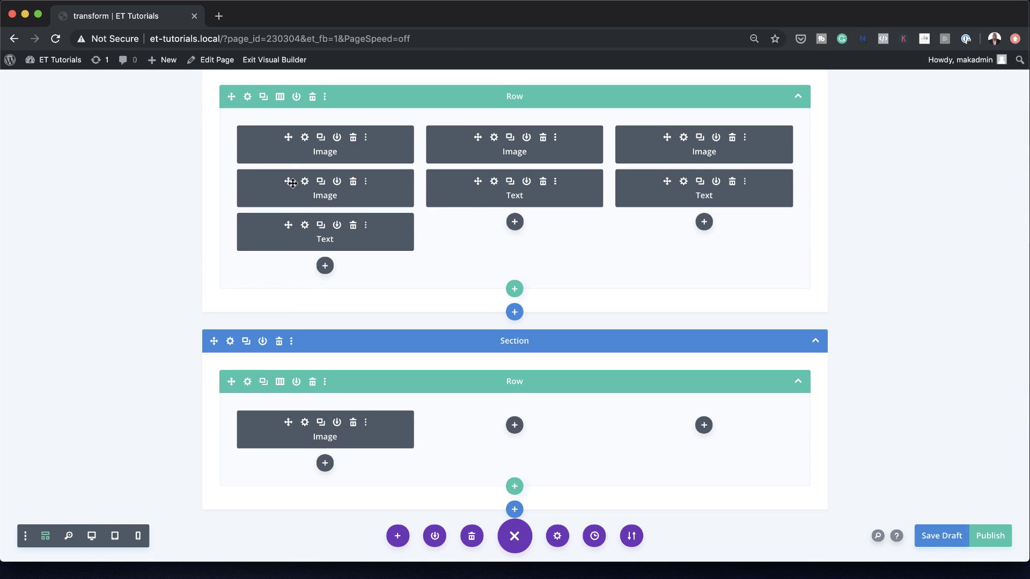
drag(290, 181, 467, 423)
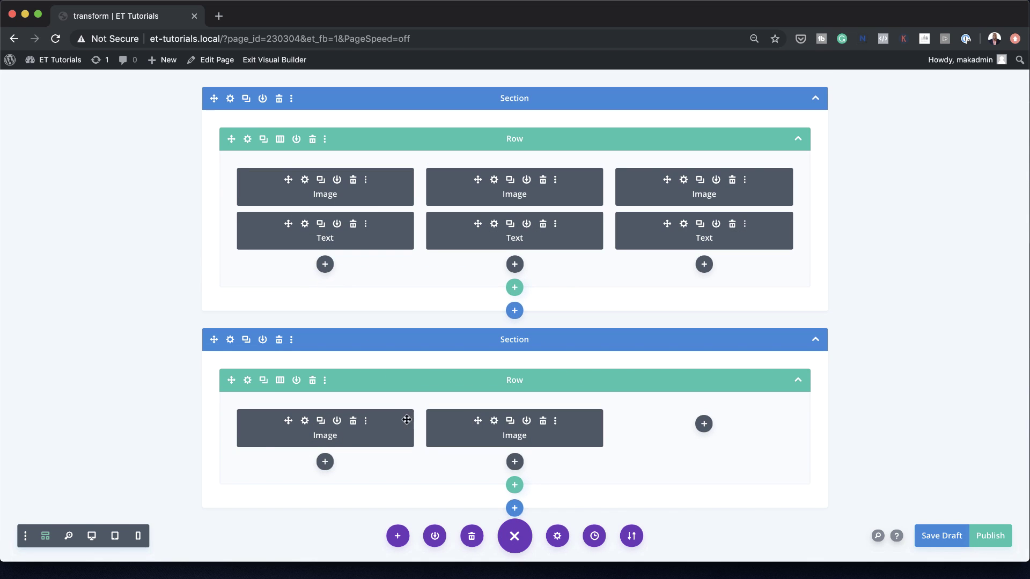
- Examine the copied images in the second section's transformed columns in desktop view
click(92, 536)
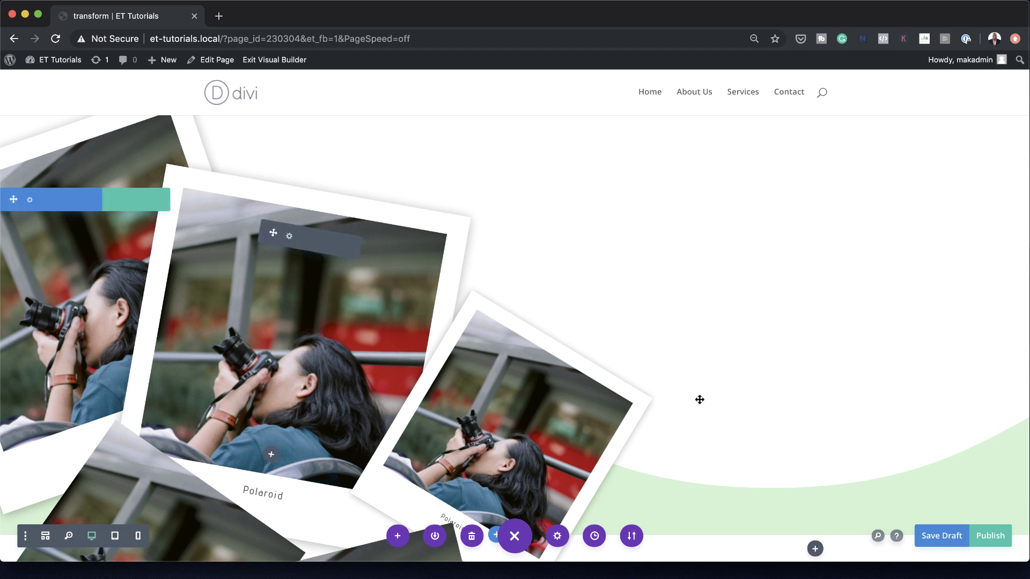
scroll(700, 400, down, 5)
scroll(700, 400, down, 2)
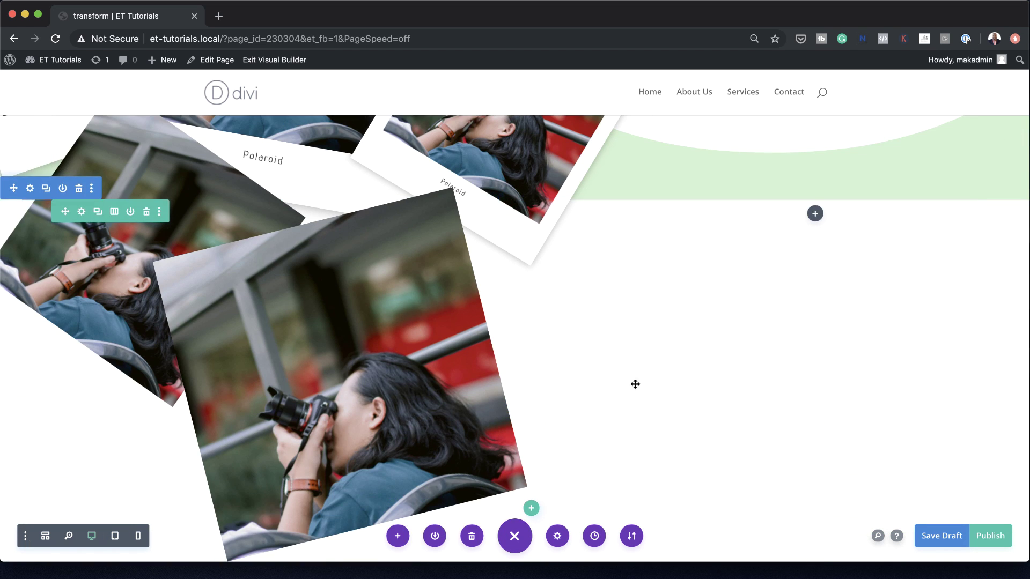
scroll(697, 436, up, 4)
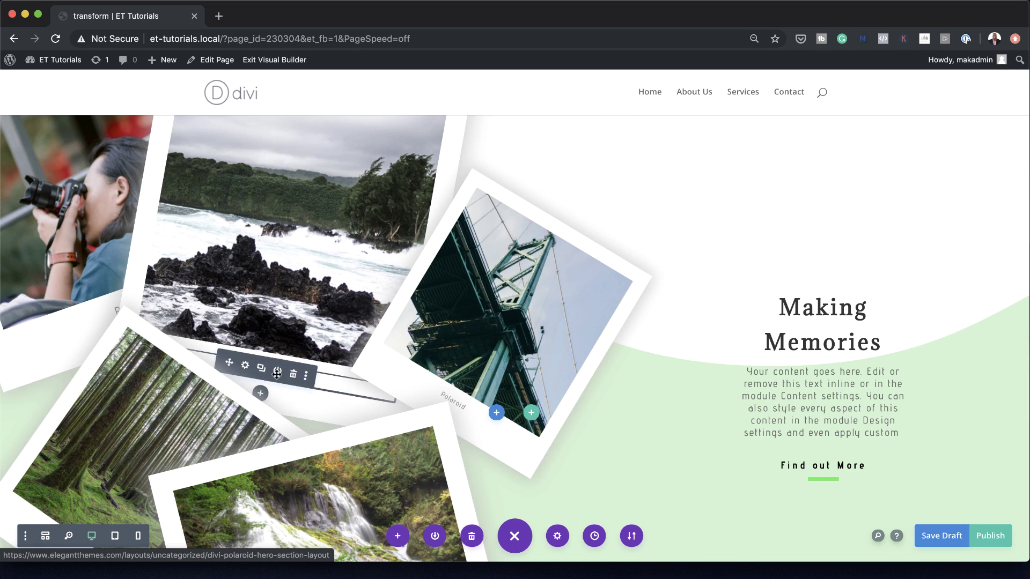
- Review the finished polaroid layout and Making Memories text on desktop, and preview the page in tablet and phone views
scroll(539, 394, up, 1)
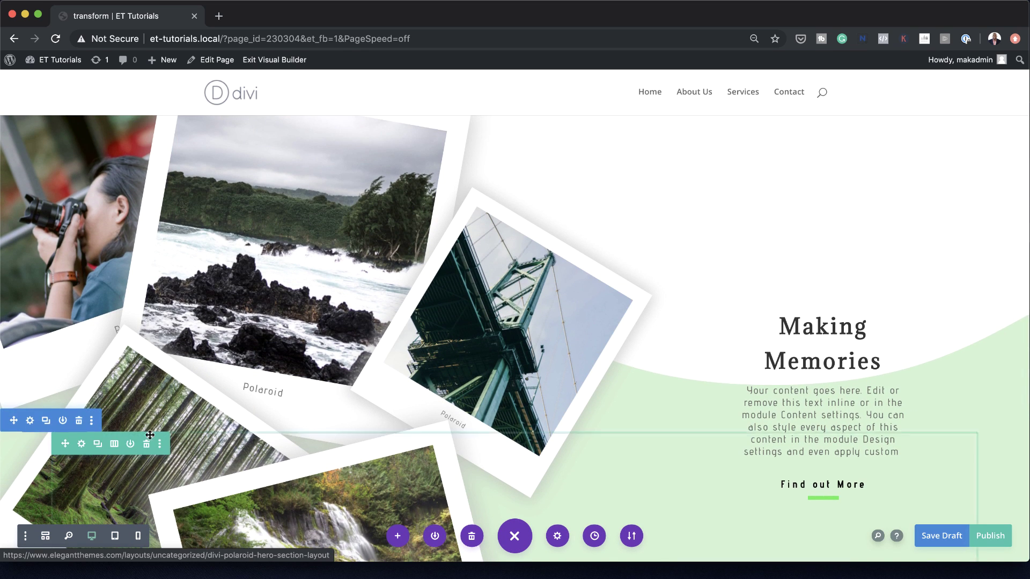
scroll(372, 502, down, 1)
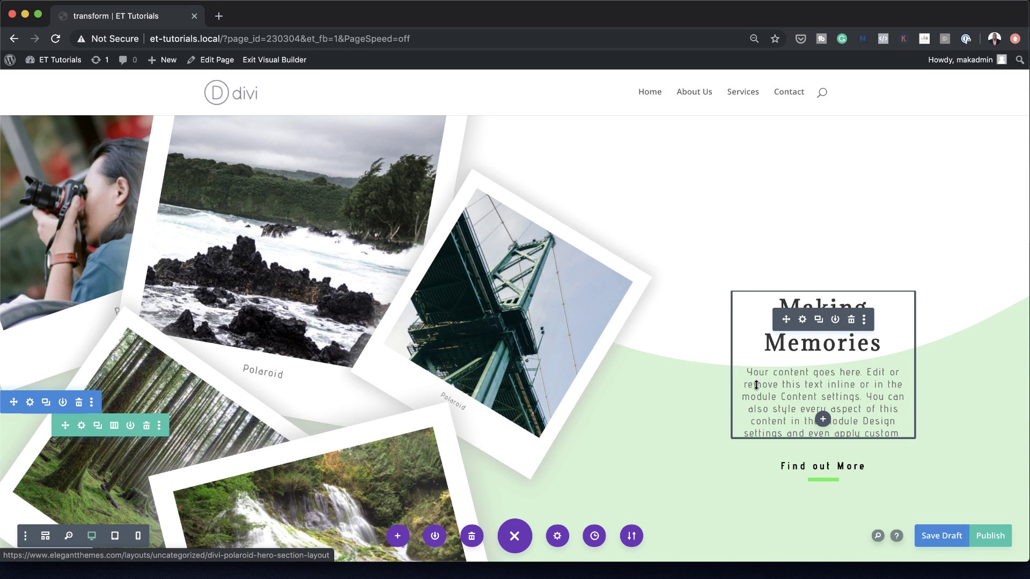
drag(759, 375, 808, 409)
drag(761, 351, 767, 356)
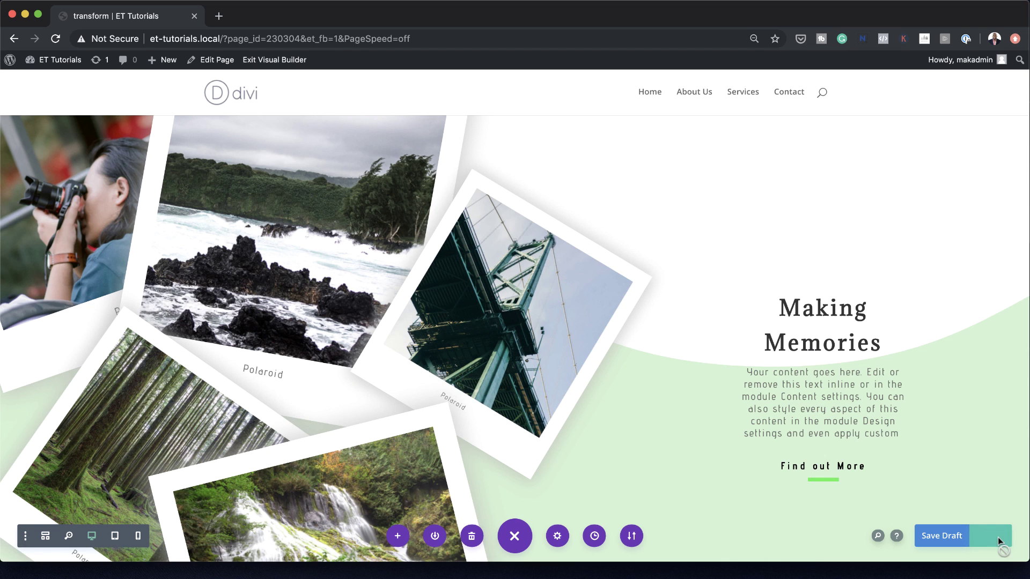
click(114, 536)
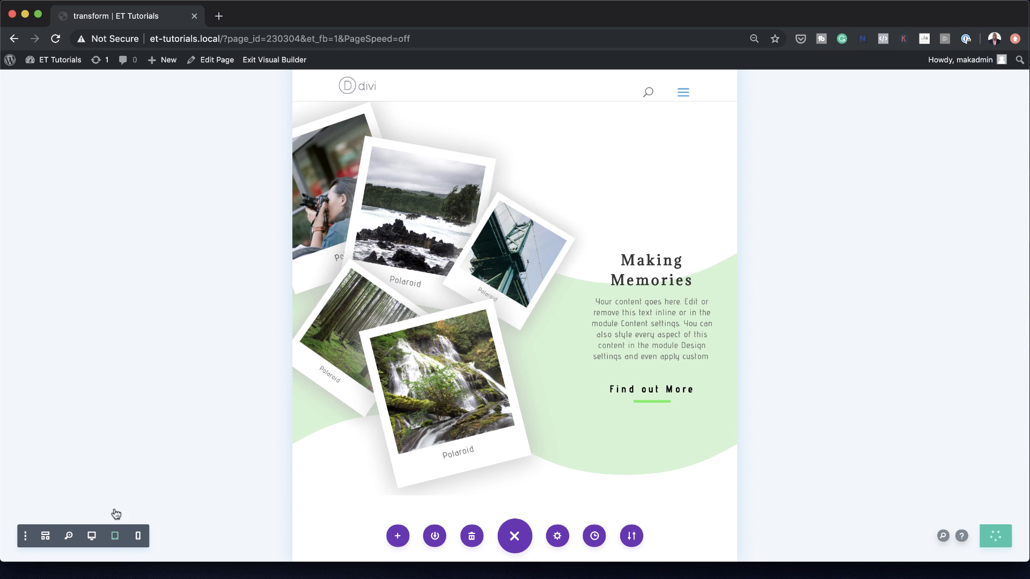
click(138, 537)
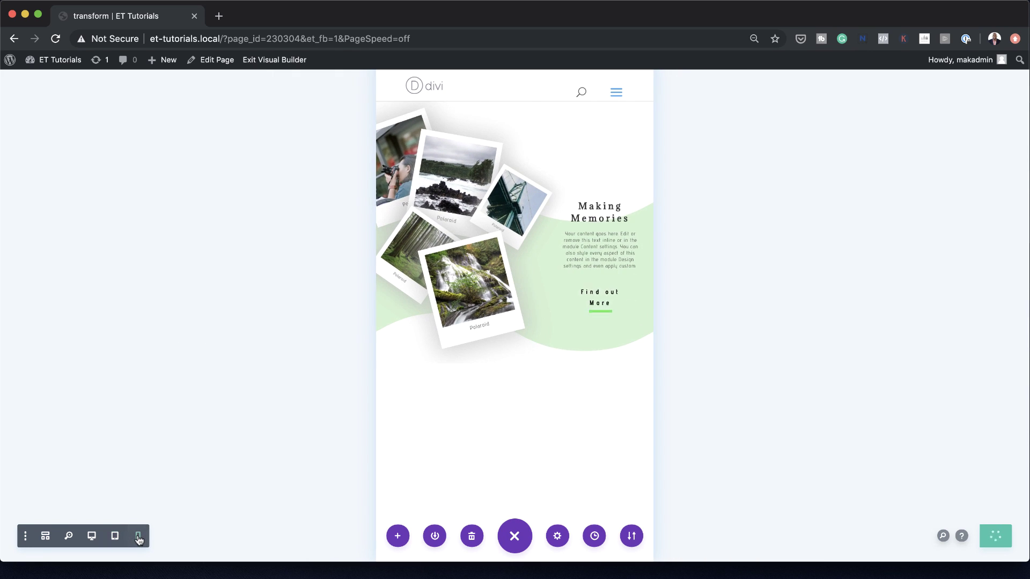